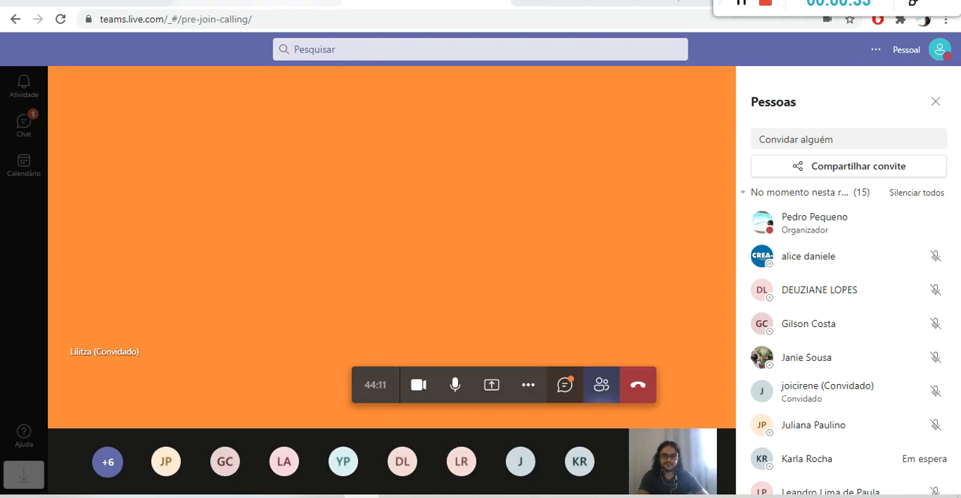
Switch to Gmail, open the "Revisão" conversation from the inbox to view its attachments, and return to the Teams meeting.
click(293, 3)
click(112, 3)
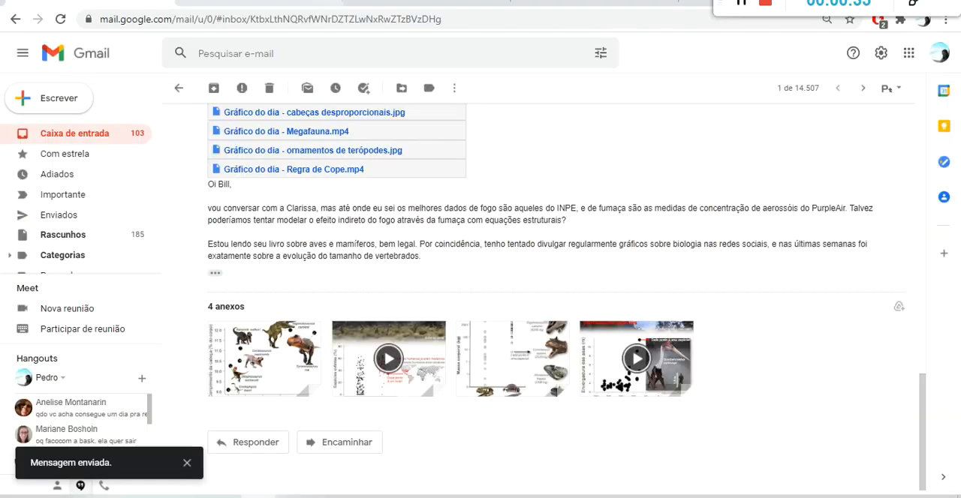
click(94, 142)
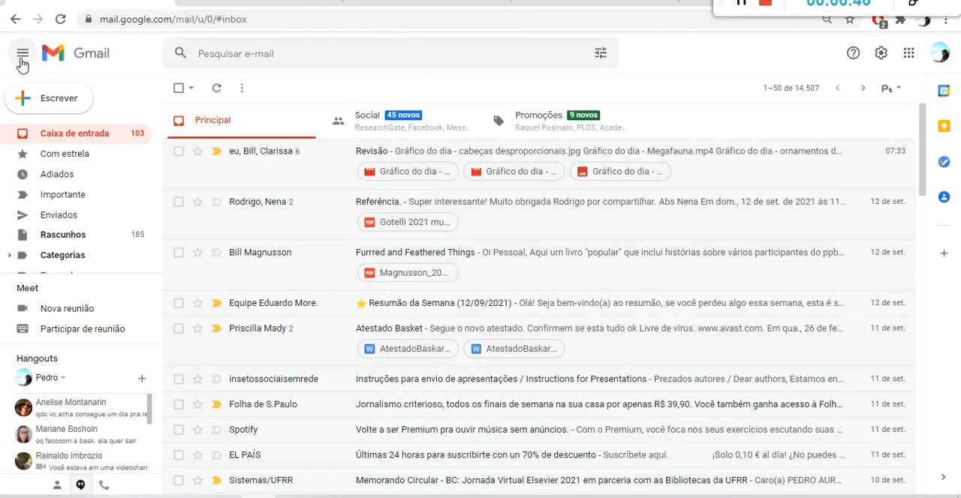
click(362, 154)
drag(923, 214, 917, 368)
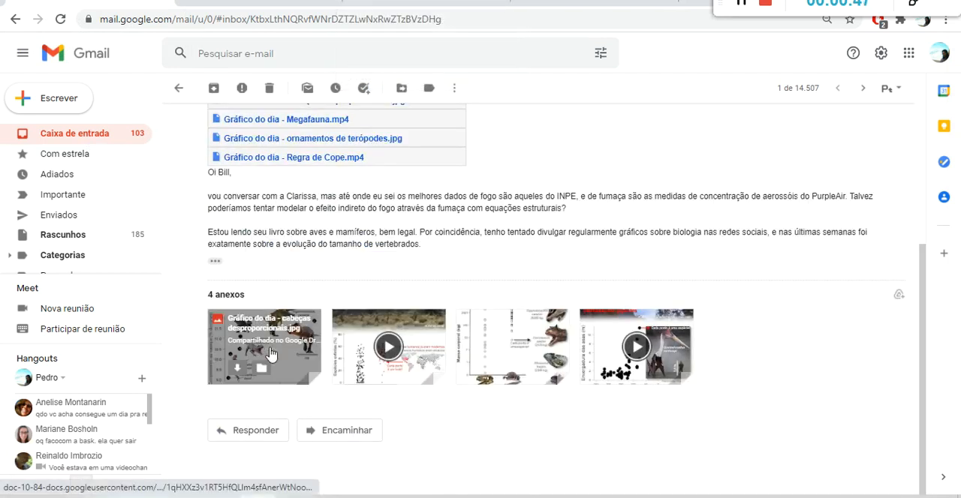
click(426, 3)
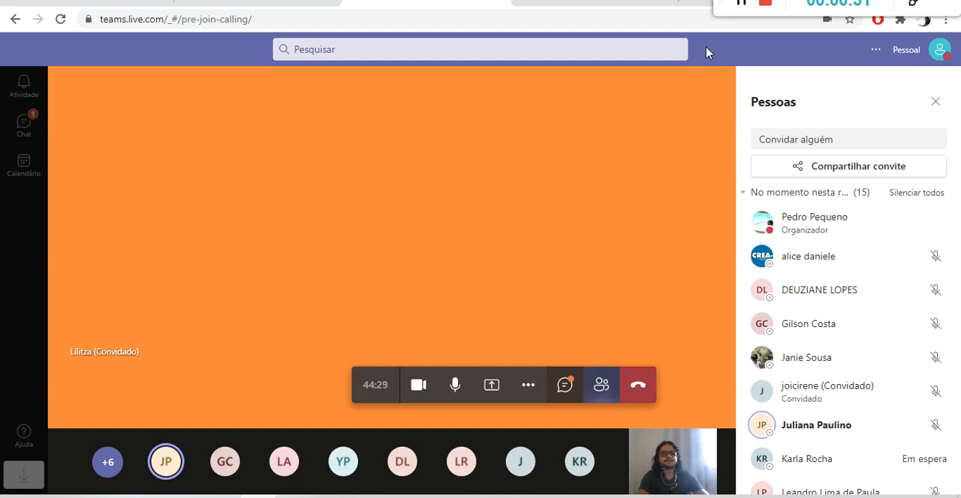
Show the meeting chat and admit the participant waiting in the lobby.
click(563, 385)
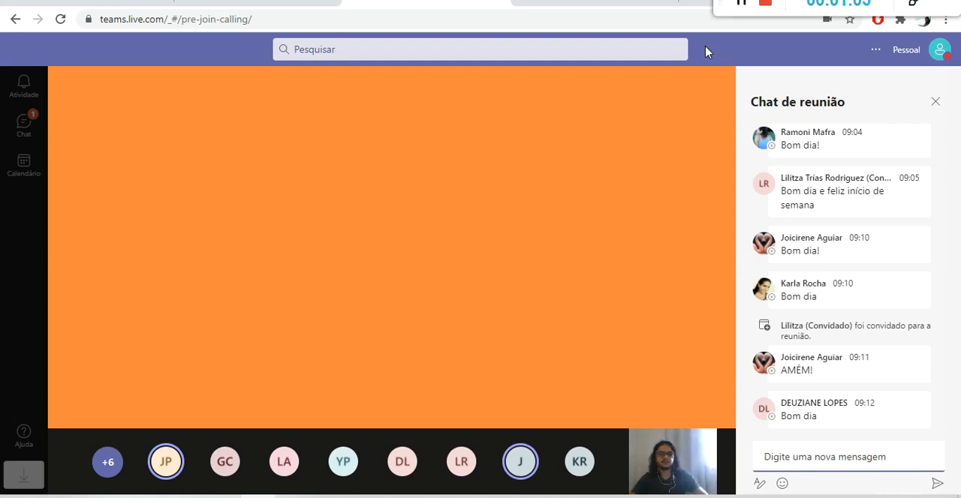
mouse_move(438, 223)
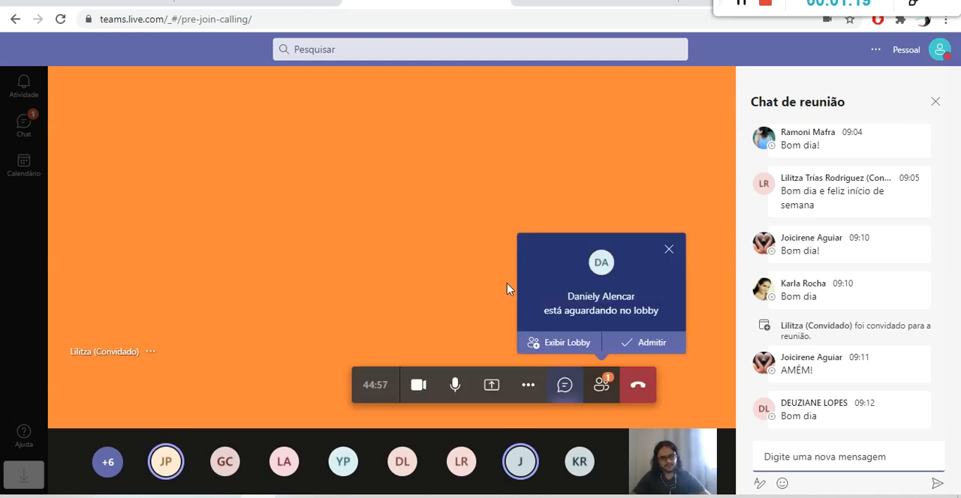
click(648, 344)
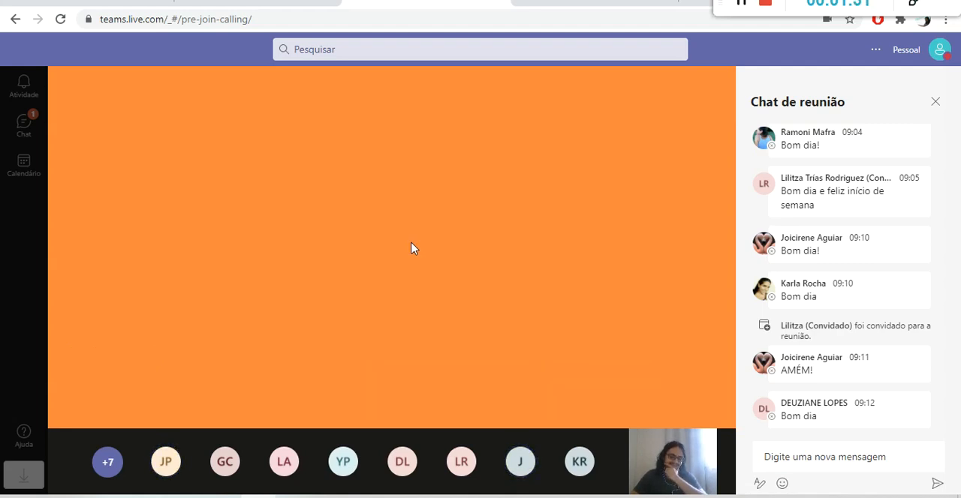
Check the WhatsApp and Gmail pages, bring the Gmail inbox list back up, and return to the Teams meeting.
mouse_move(399, 279)
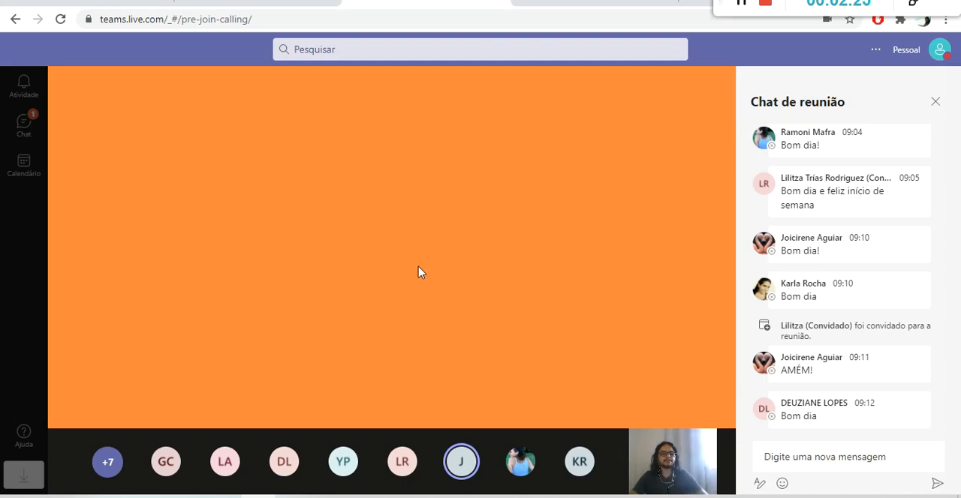
mouse_move(453, 210)
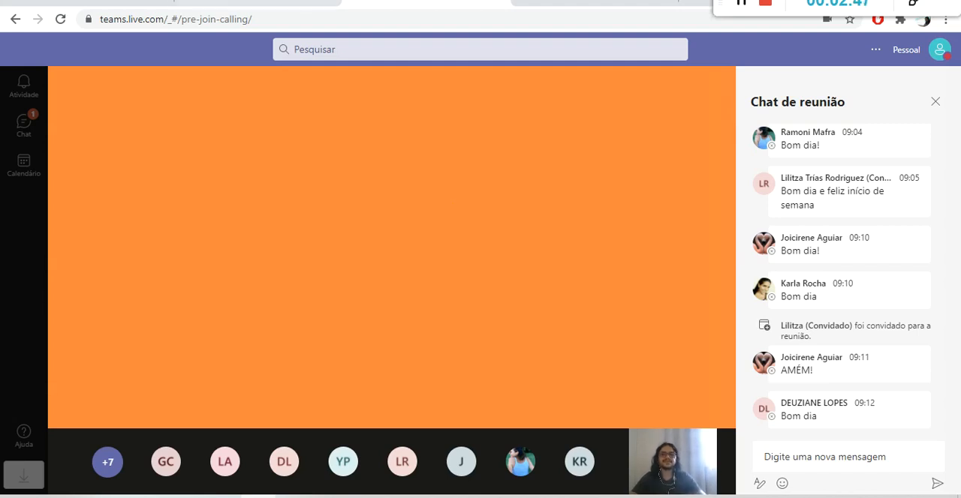
click(288, 1)
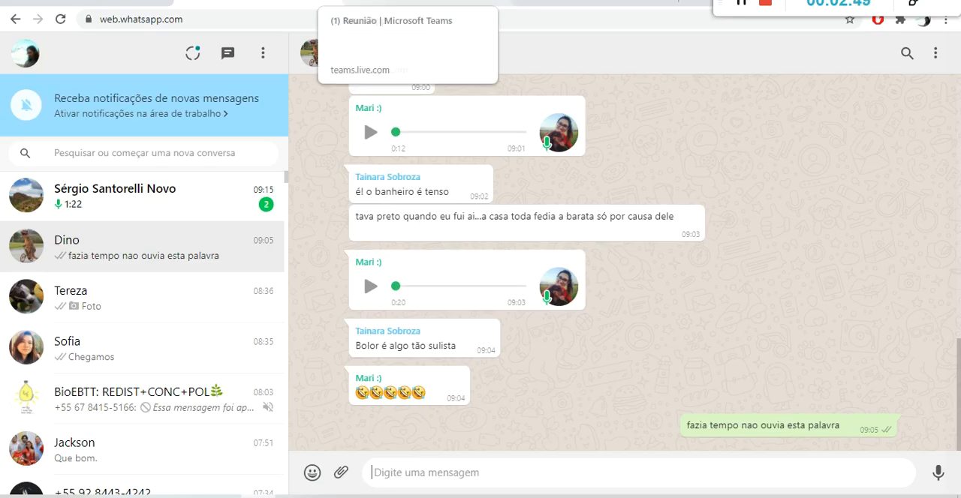
click(90, 2)
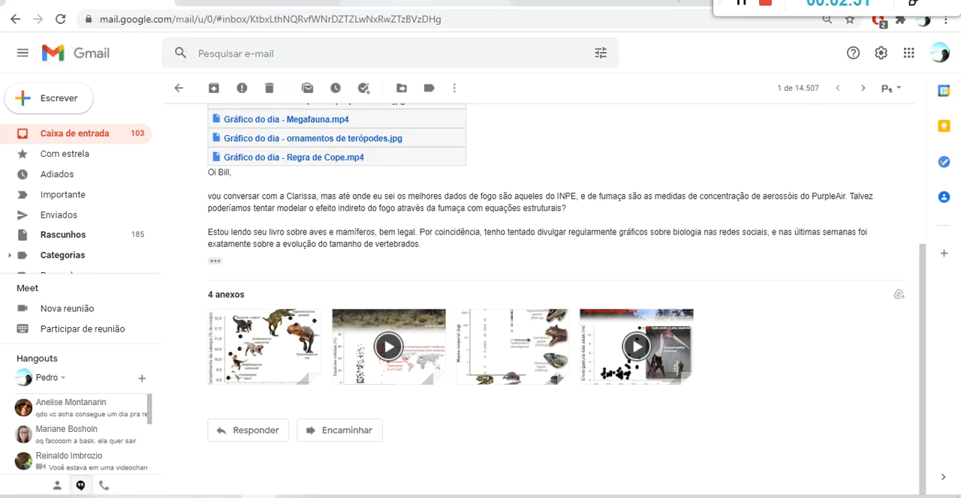
click(113, 137)
click(420, 2)
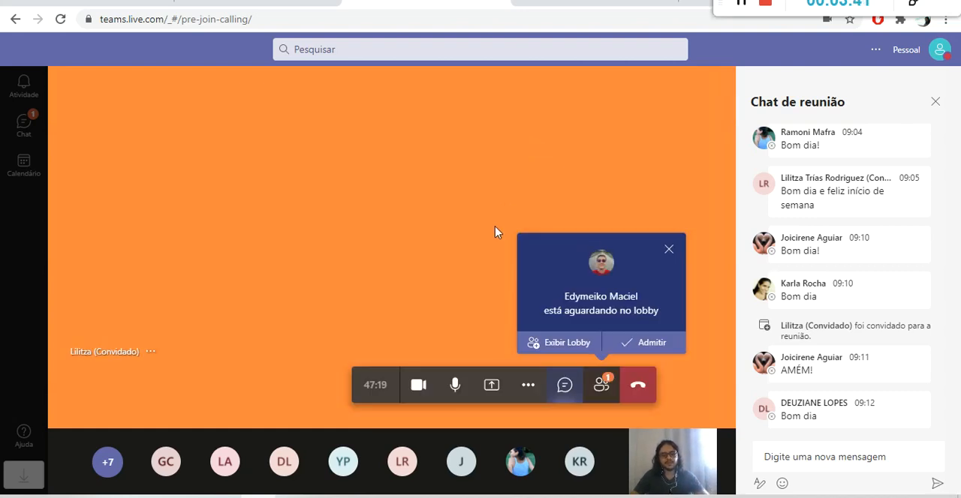
Admit the waiting participant, look through the meeting's participant list, and bring back the meeting chat.
click(663, 344)
click(601, 385)
click(570, 389)
click(601, 387)
click(568, 390)
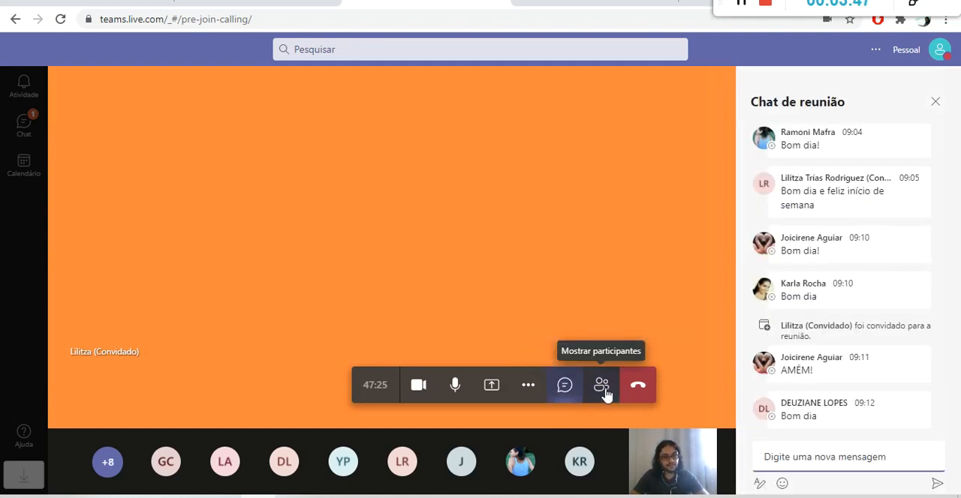
click(601, 385)
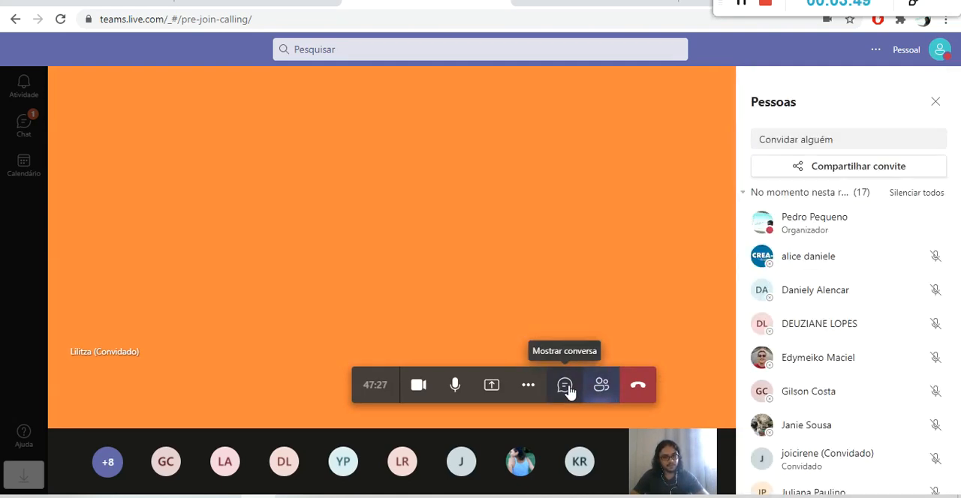
click(564, 385)
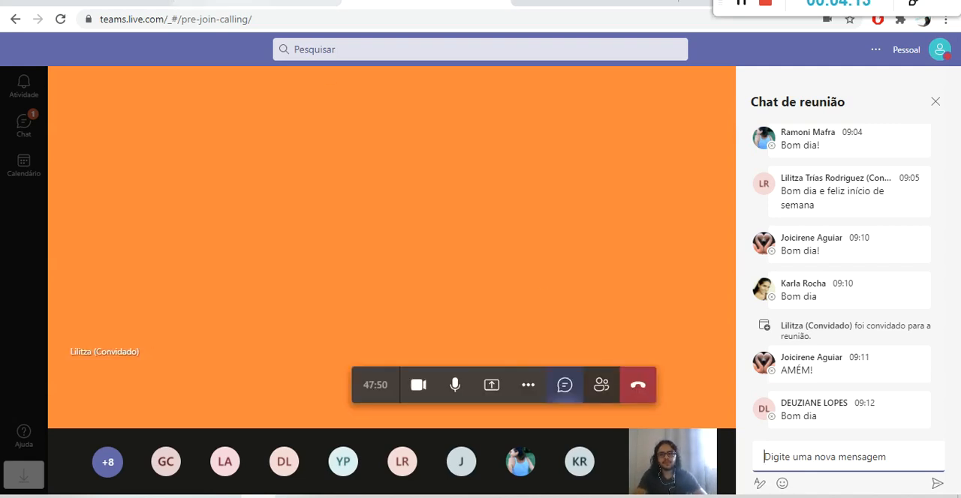
Check the Gmail inbox again, return to the Teams meeting and admit the person waiting in the lobby.
click(257, 4)
click(88, 4)
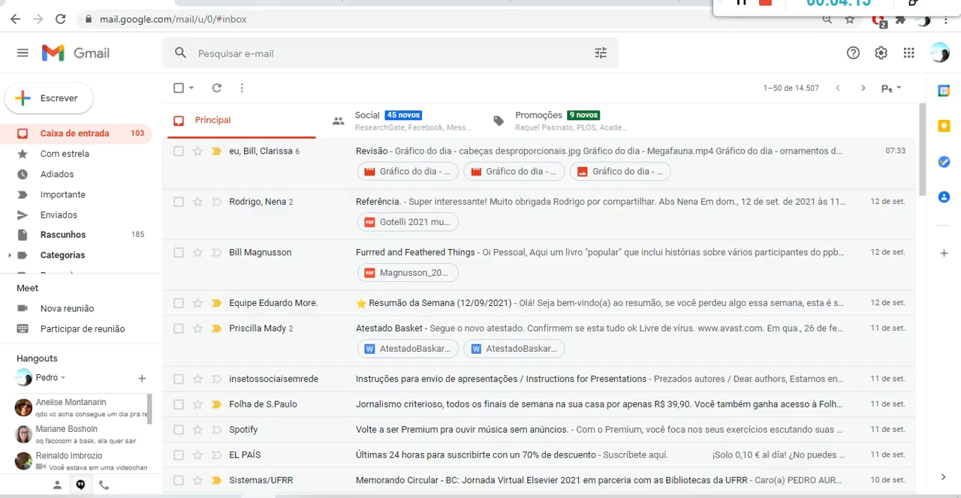
click(424, 4)
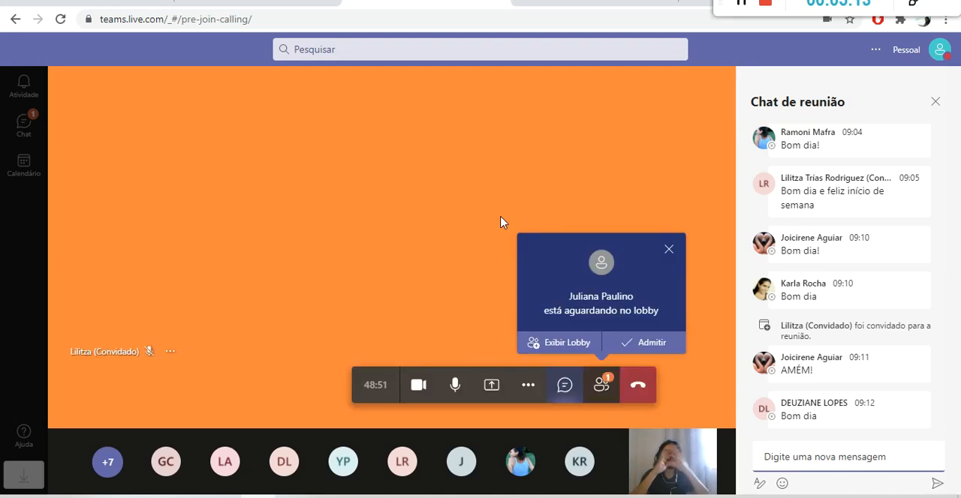
click(655, 351)
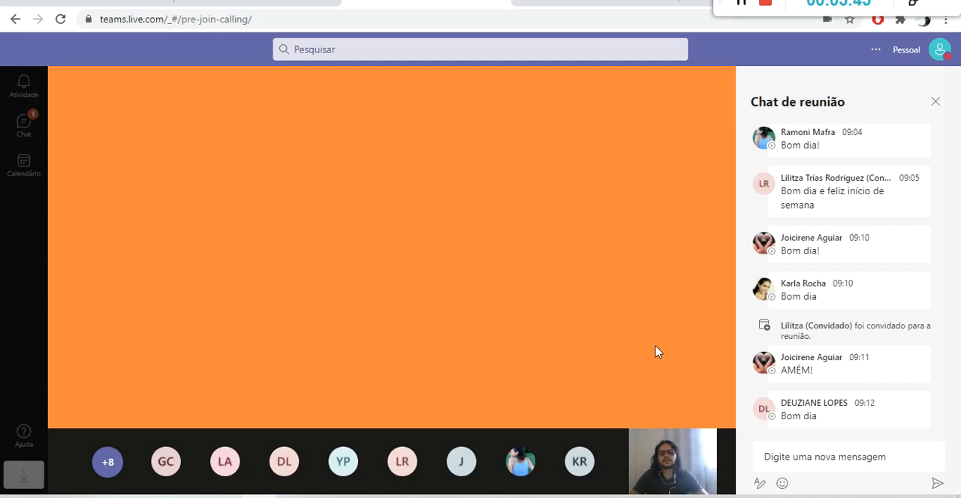
Share the screen in the Teams meeting and switch to the Excel workbook with the height data.
click(327, 497)
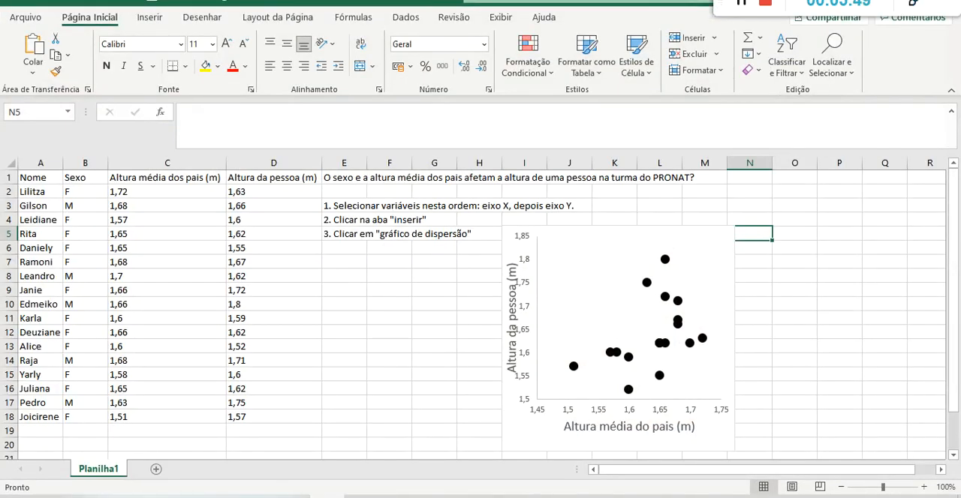
drag(721, 2, 550, 2)
click(880, 2)
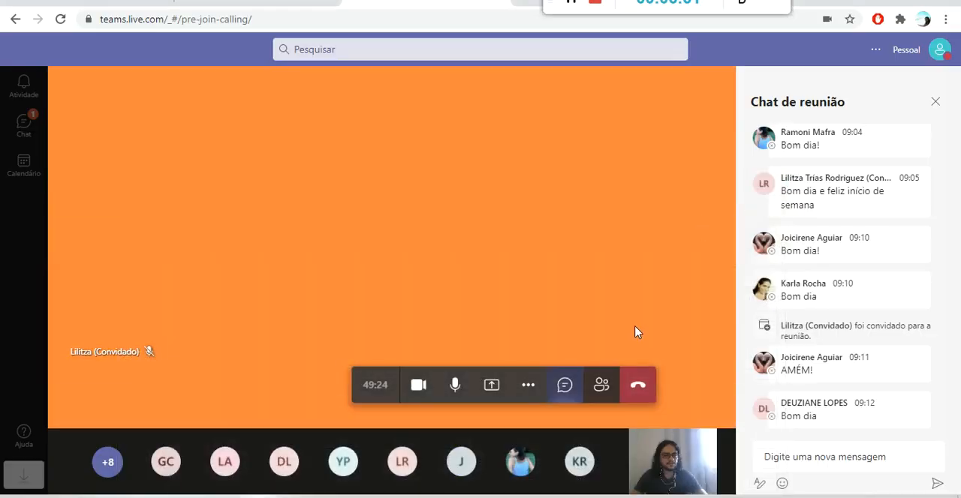
click(502, 385)
click(432, 234)
click(568, 359)
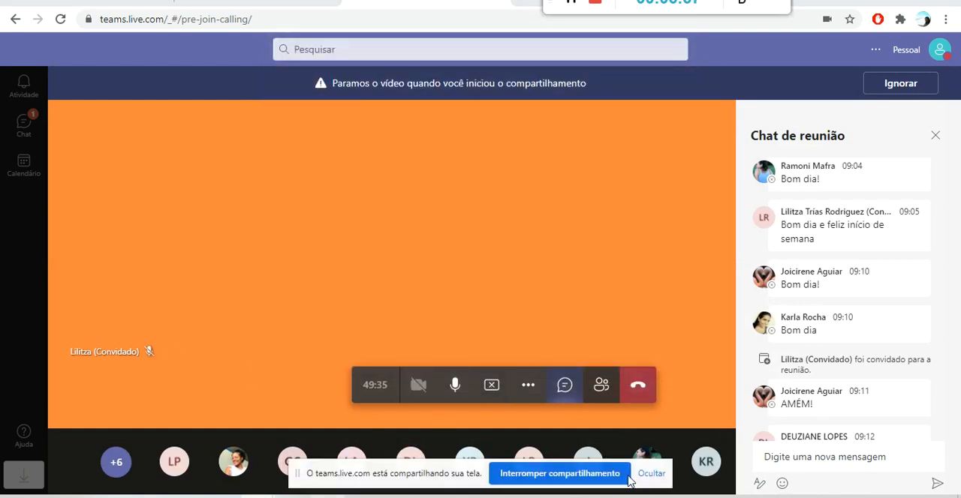
click(328, 497)
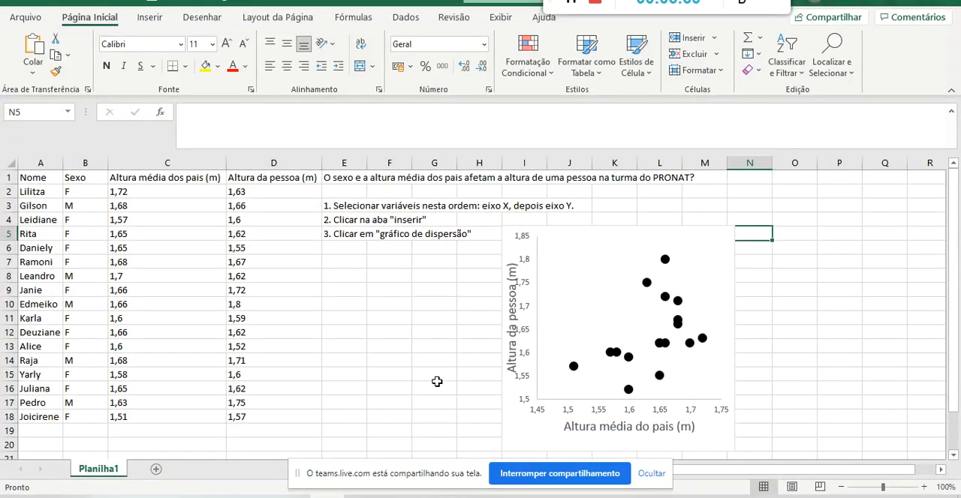
Clear the numbered chart instructions in E3:E5 and the research question in E1.
click(809, 220)
click(741, 195)
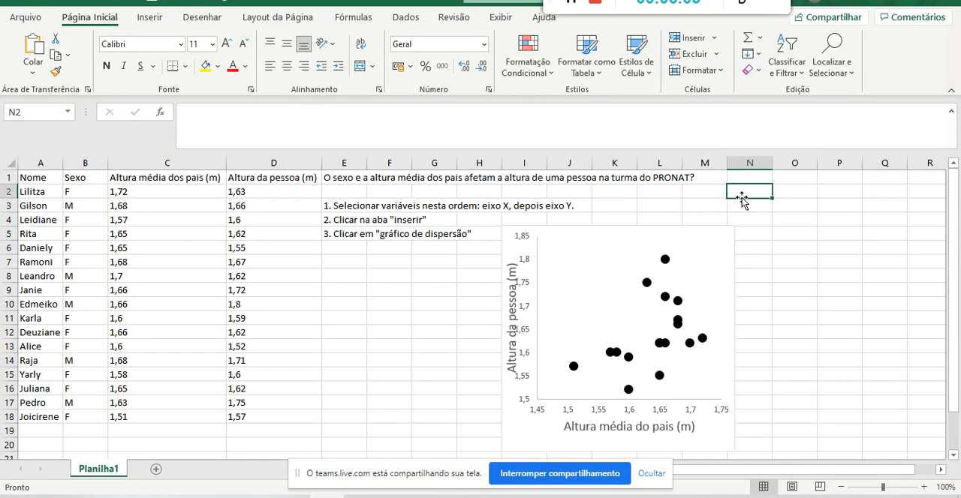
click(345, 203)
key(shift+Down)
key(shift+Down)
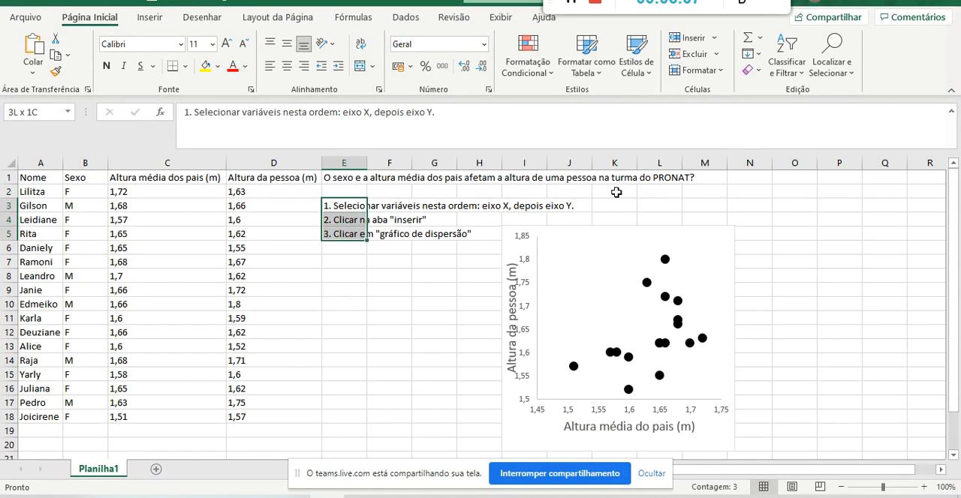
key(Delete)
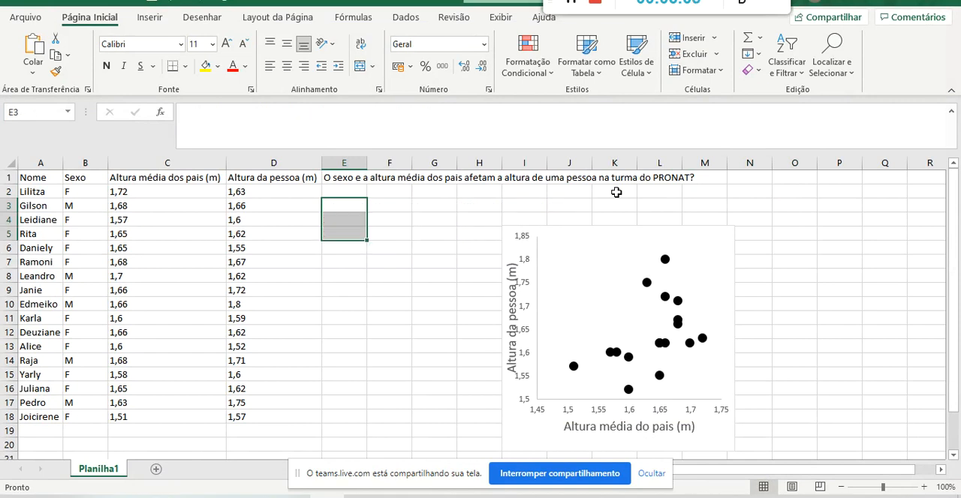
click(331, 178)
key(Delete)
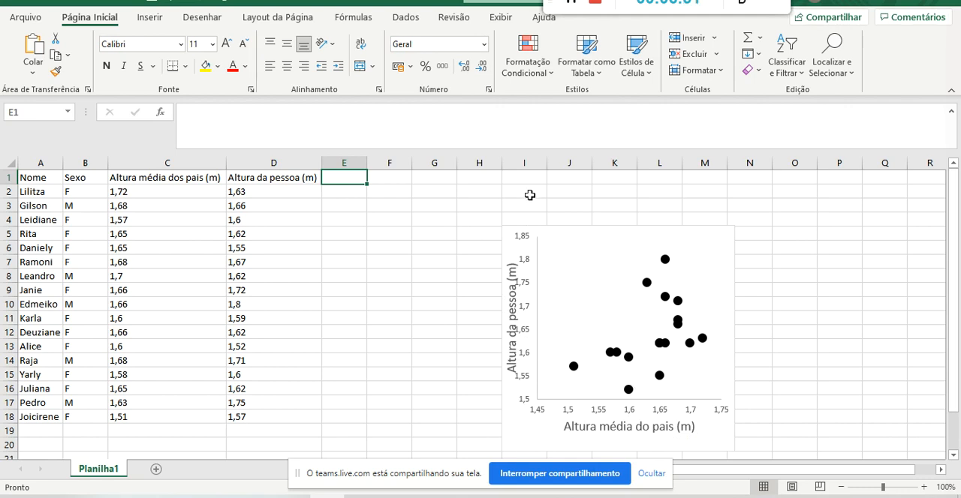
Highlight the data table A1:D18 and move the scatter chart closer to it, with its corner near cell H3.
drag(261, 192, 155, 412)
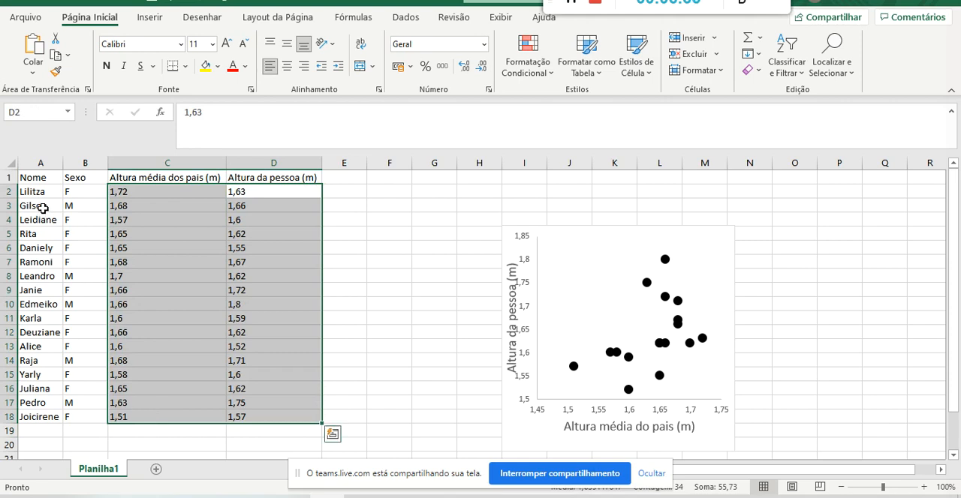
drag(43, 181, 285, 416)
drag(505, 240, 463, 210)
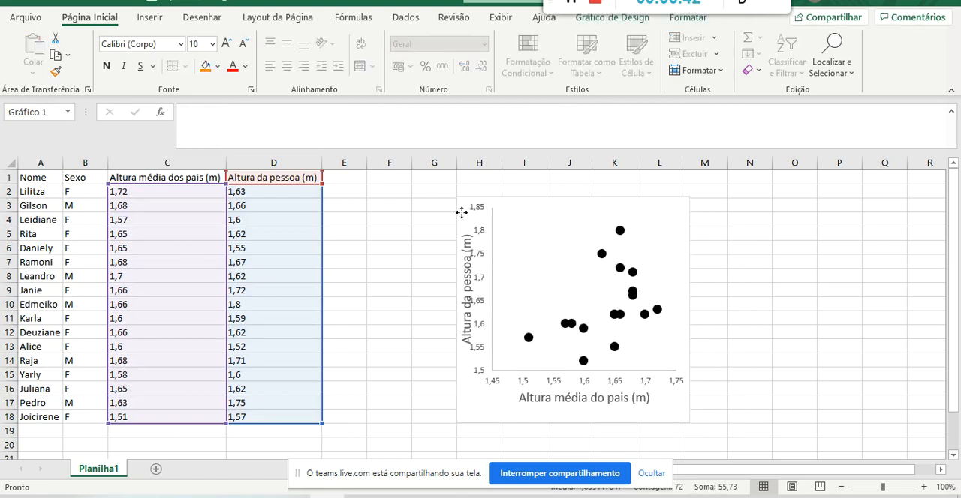
click(733, 187)
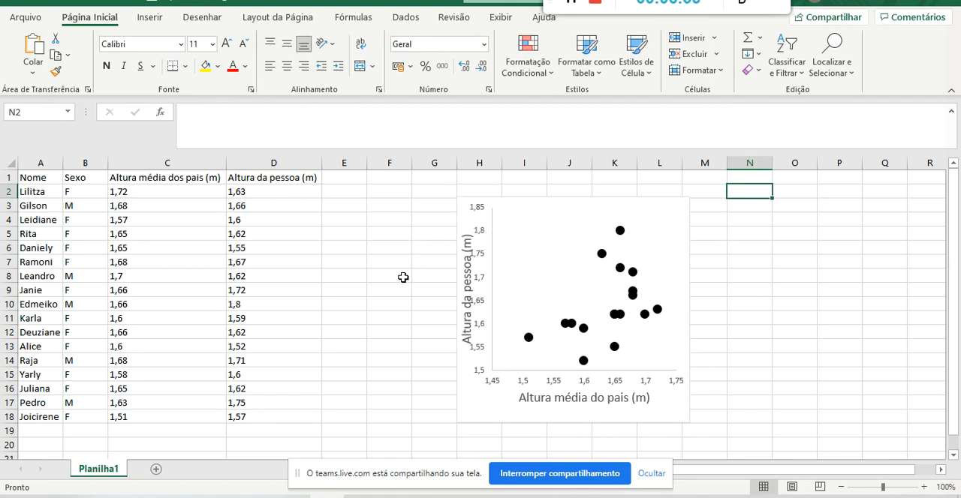
Delete the scatter chart of parents' average height against person's height from the sheet.
click(530, 234)
click(711, 246)
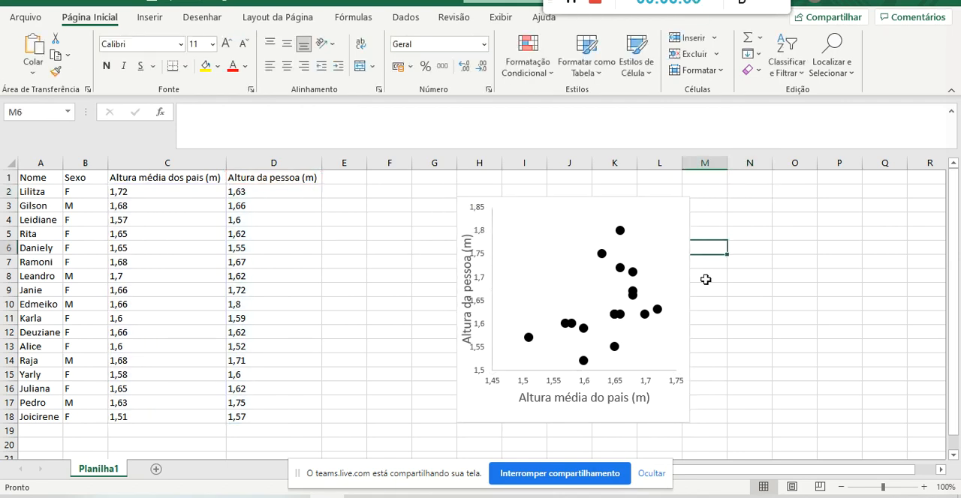
click(727, 315)
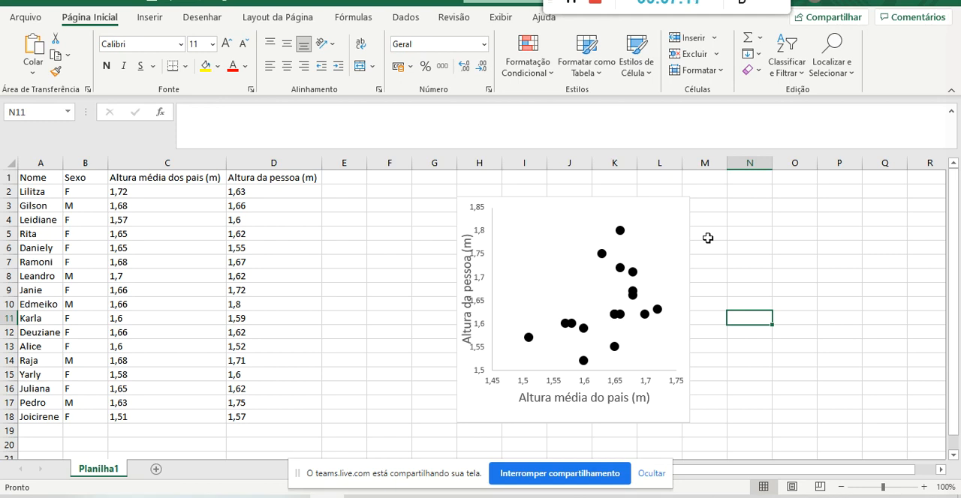
click(558, 226)
click(547, 204)
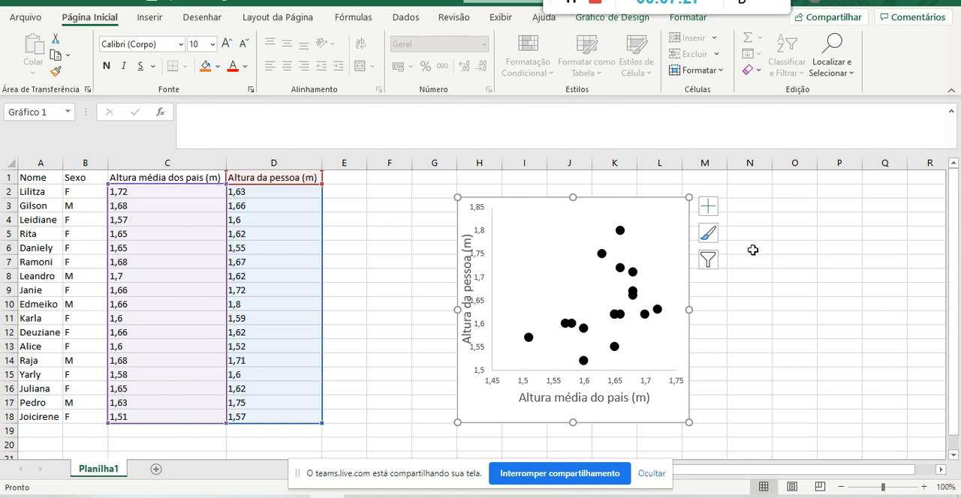
click(514, 190)
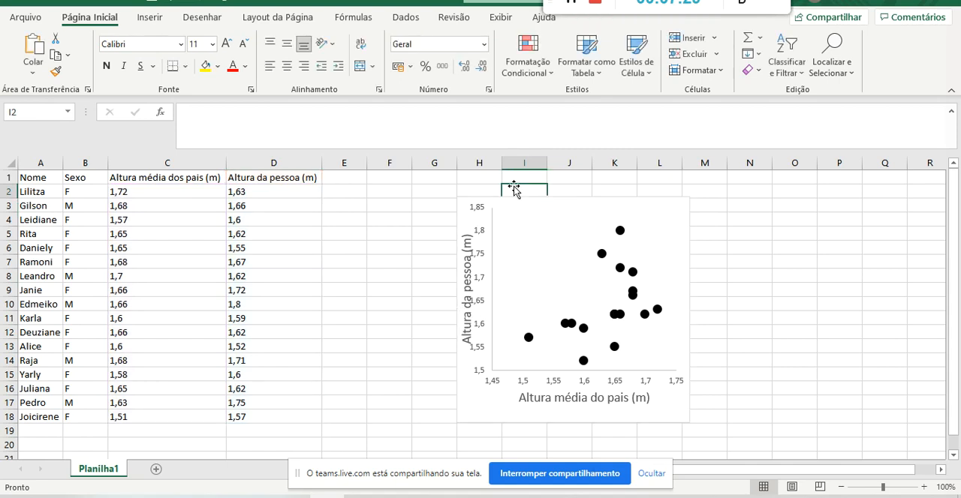
click(463, 208)
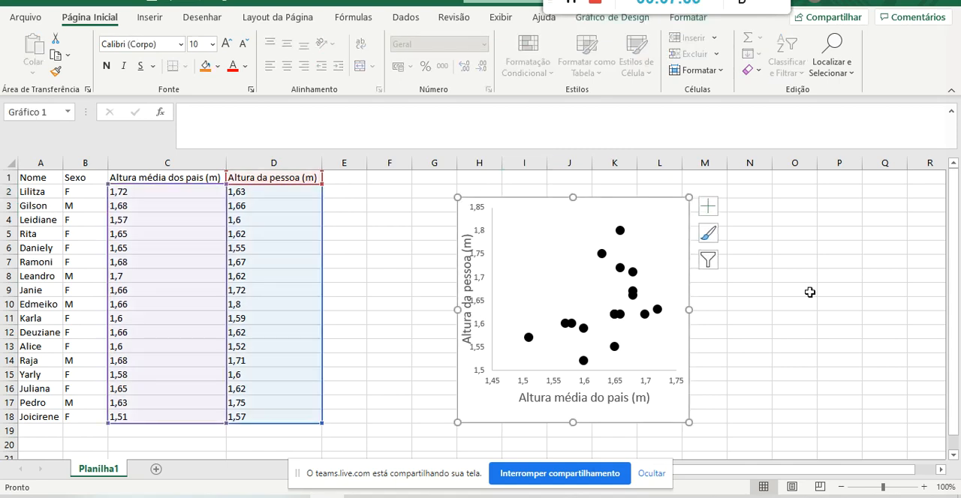
key(Delete)
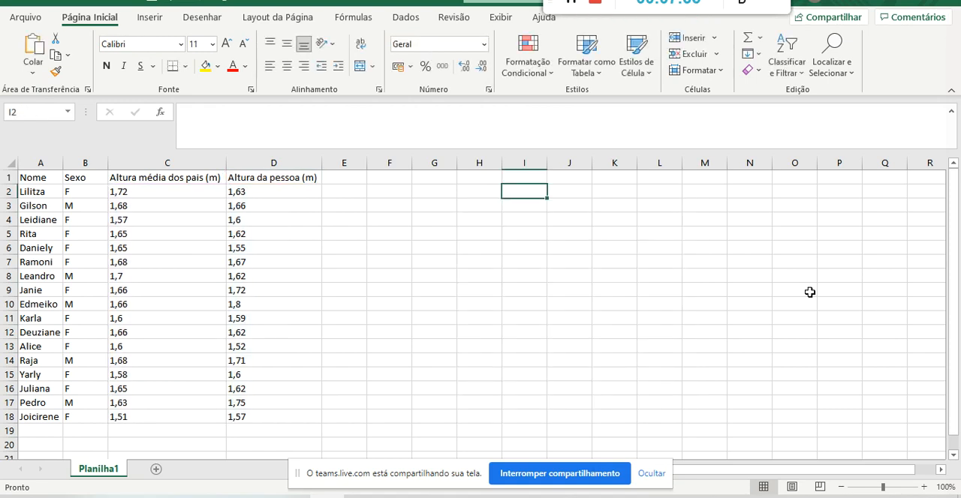
Raise the computer's sound volume to 40.
key(XF86AudioRaiseVolume)
key(XF86AudioRaiseVolume)
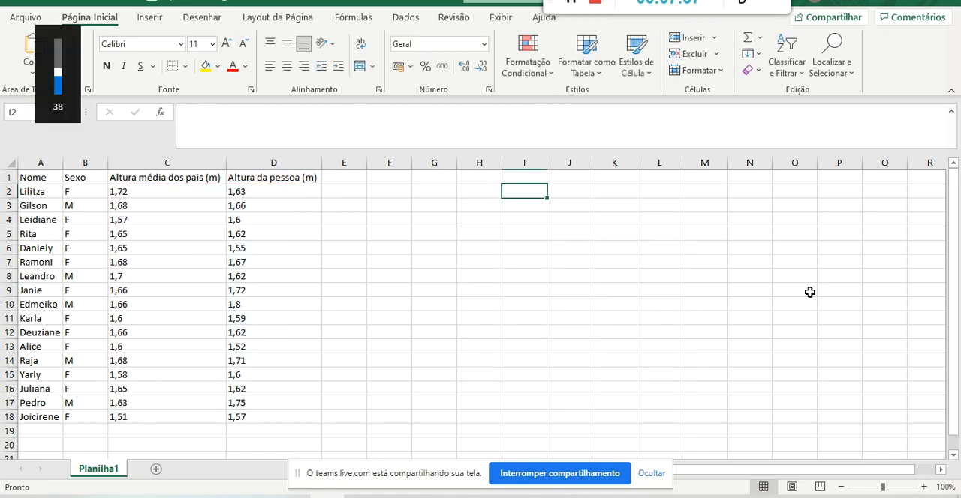
click(298, 260)
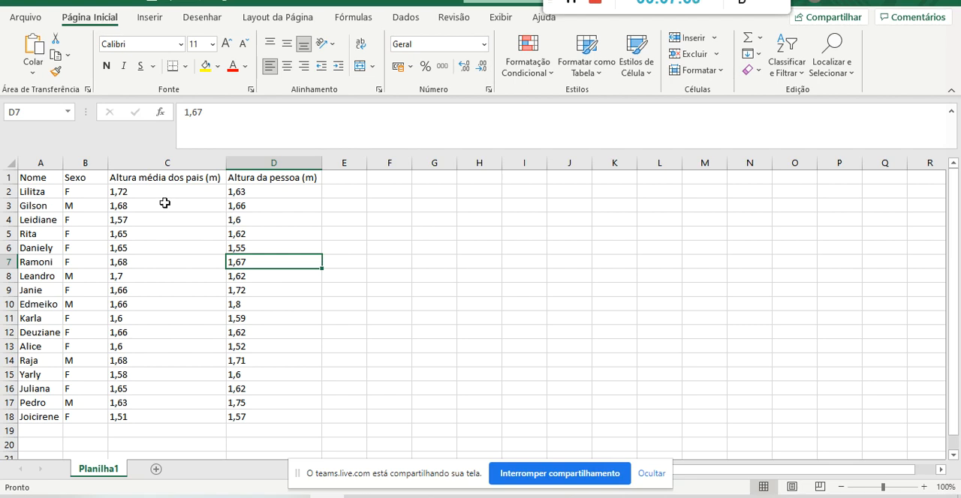
Enter the research question "O sexo afeta a altura da pessoa?" in cell F1, correcting the spelling of "altura".
click(389, 174)
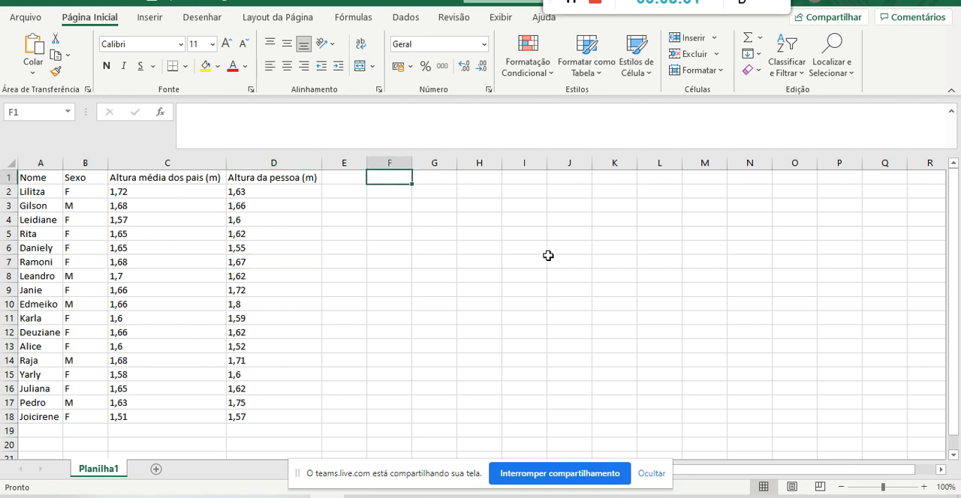
text(O sexo afeta a)
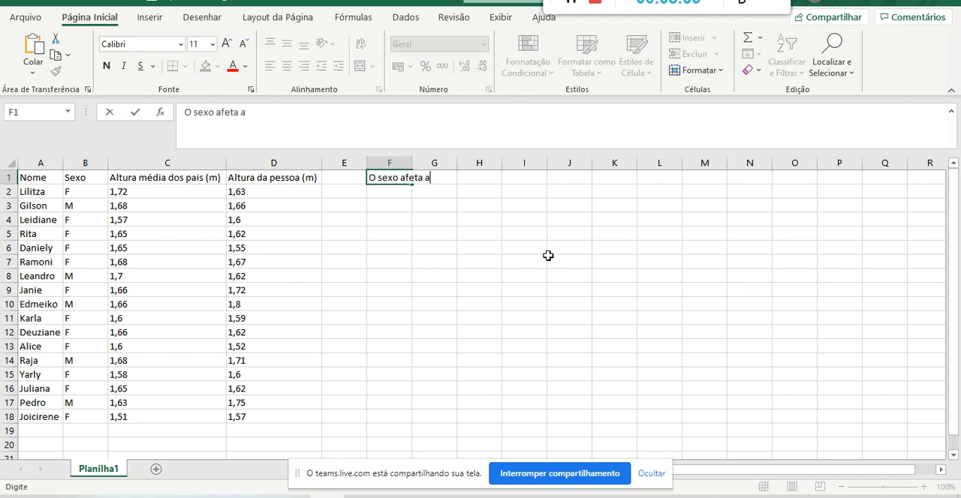
text( alturad da )
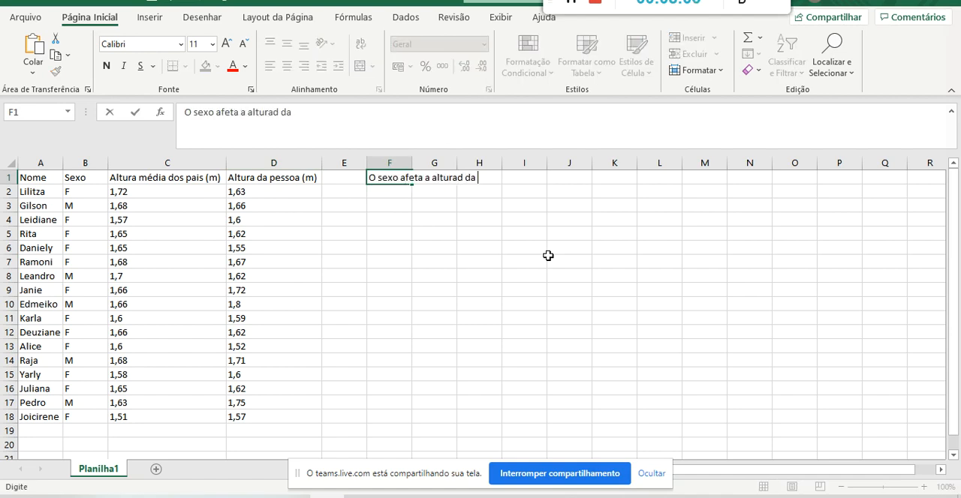
text(pessoa?)
key(Return)
click(383, 182)
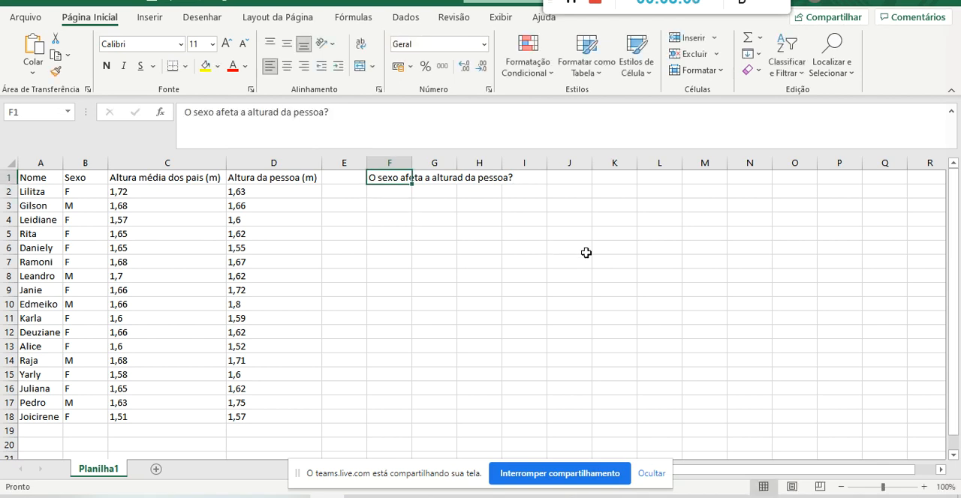
click(278, 112)
key(BackSpace)
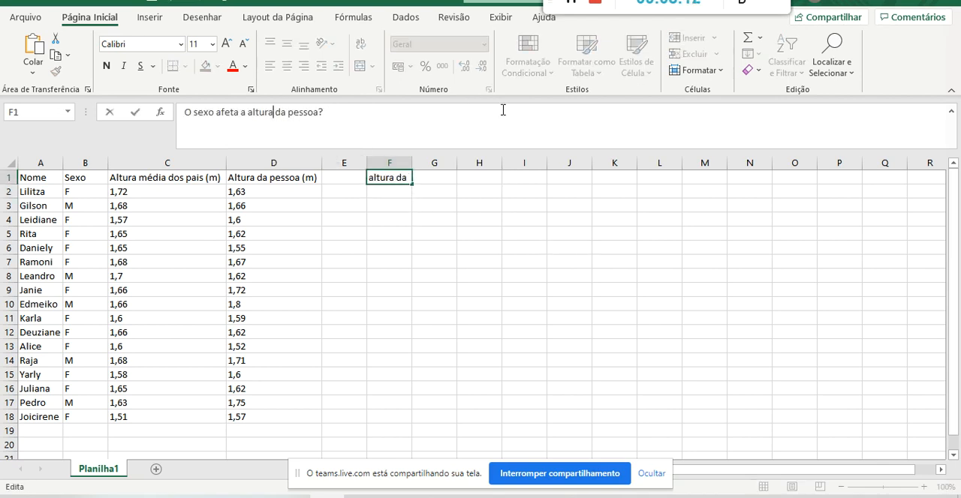
double_click(265, 113)
double_click(203, 112)
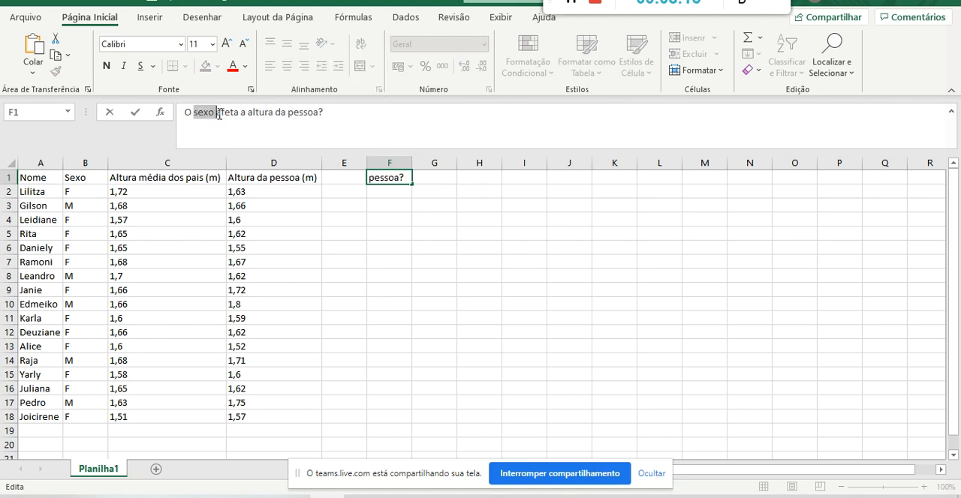
click(390, 202)
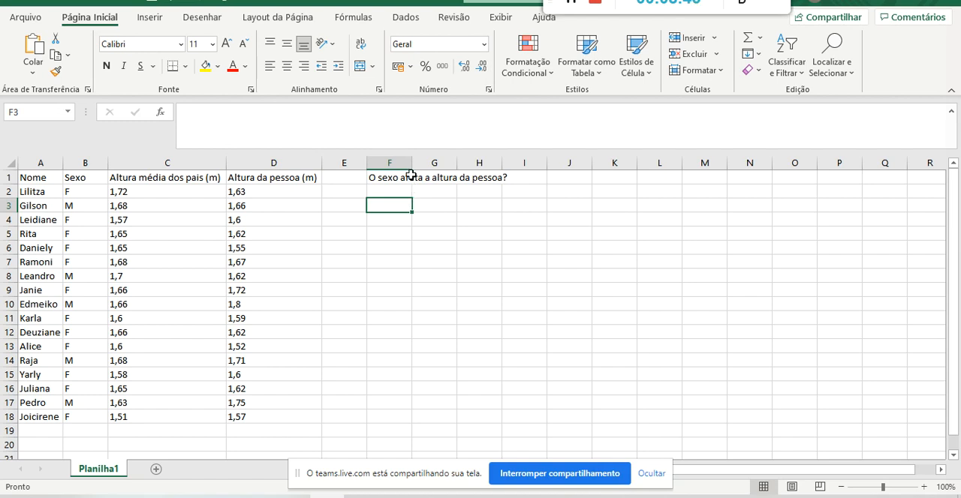
Examine the question in F1 and highlight the Sexo, Altura da pessoa (m) and Altura média dos pais (m) columns one at a time.
click(406, 174)
click(439, 190)
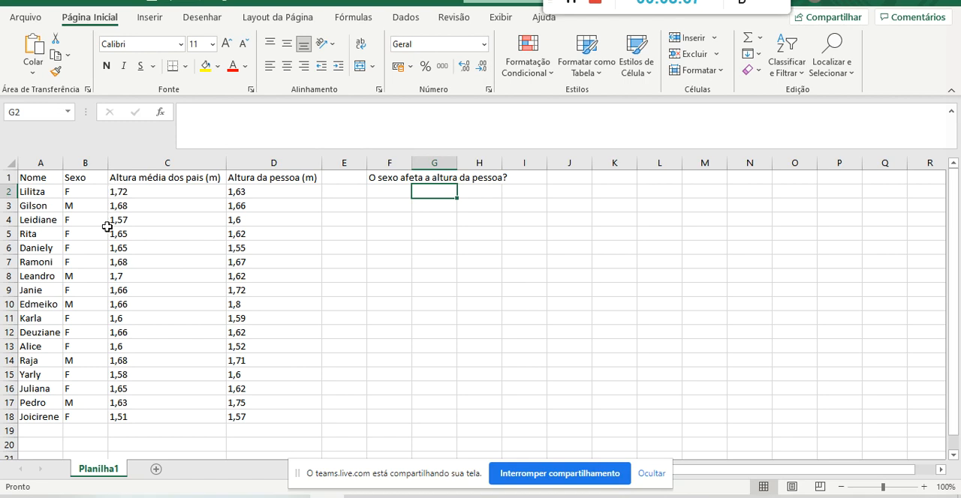
click(376, 180)
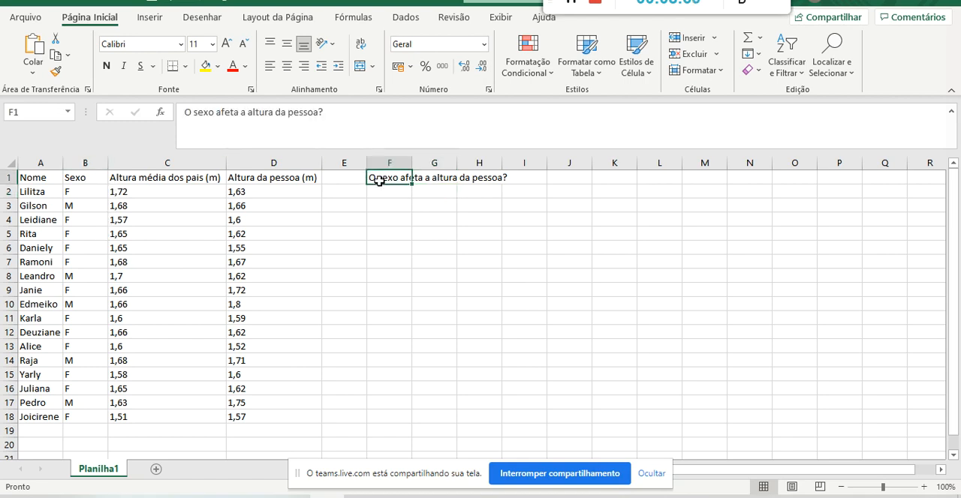
click(185, 234)
click(82, 163)
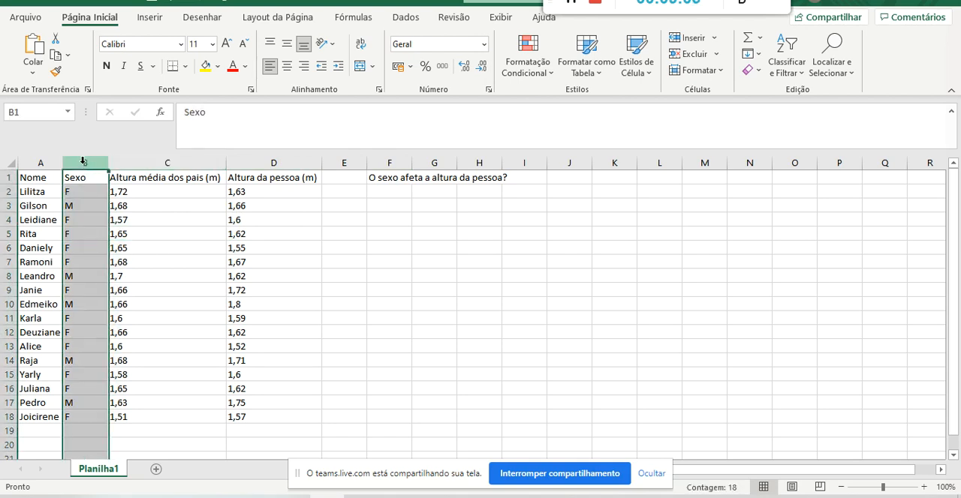
click(244, 158)
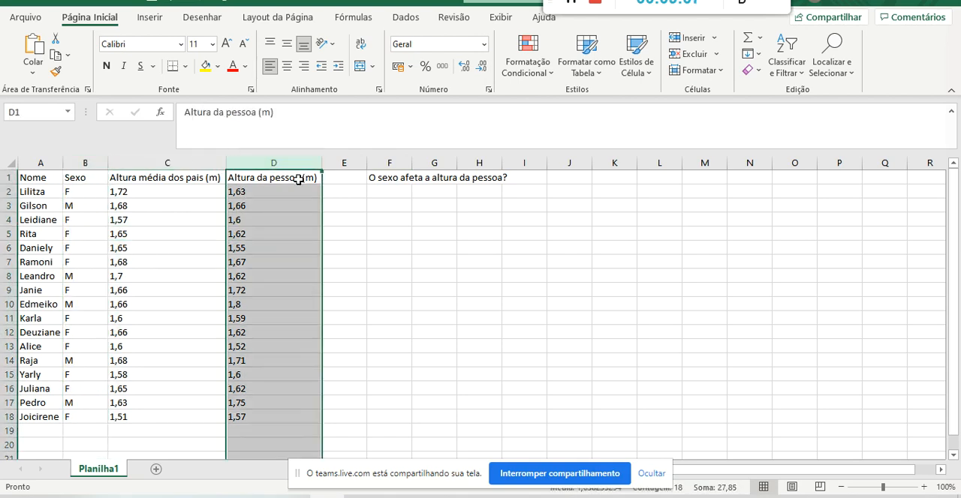
click(80, 163)
click(240, 159)
click(84, 162)
click(246, 159)
click(84, 162)
click(255, 162)
click(89, 162)
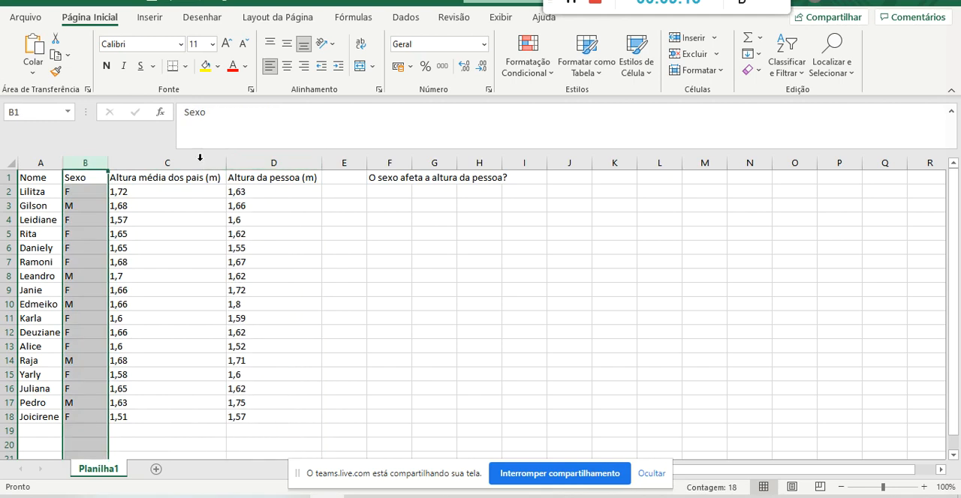
click(277, 159)
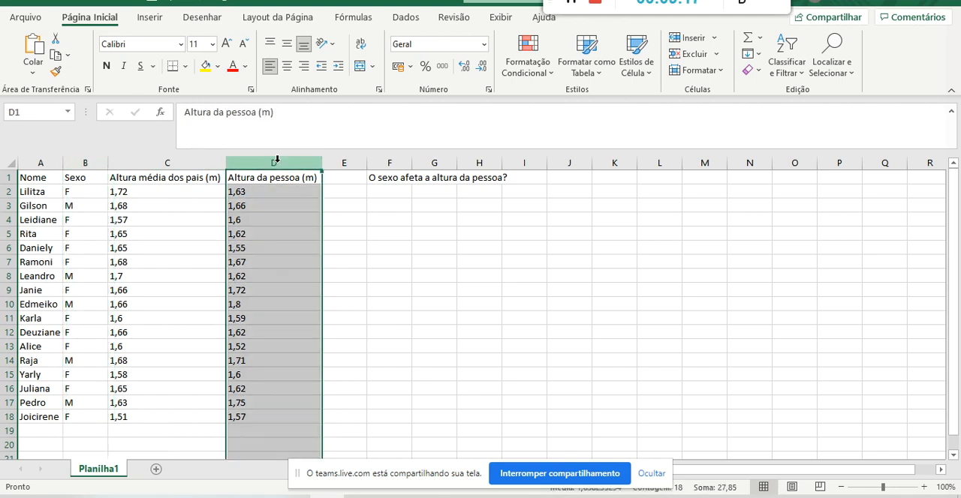
click(183, 155)
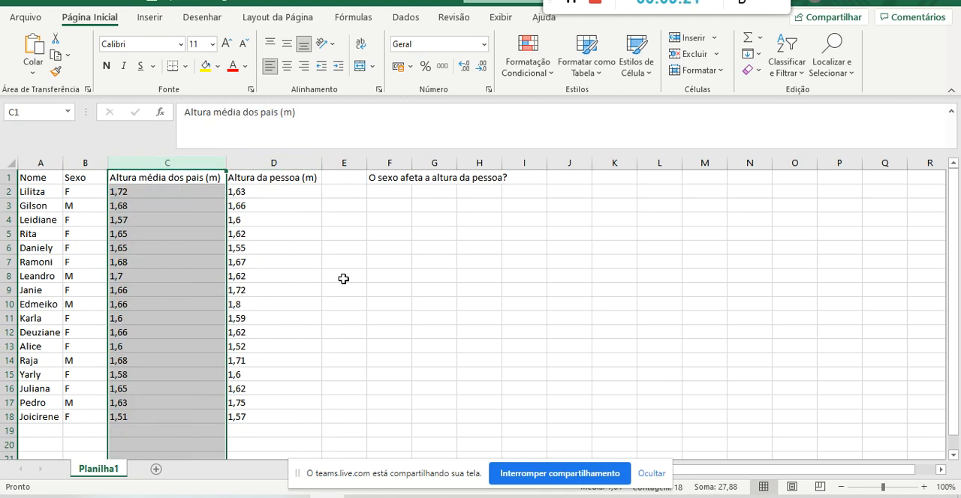
Review the F1 question again and compare its two variables, Sexo in column B and Altura da pessoa (m) in column D.
click(377, 191)
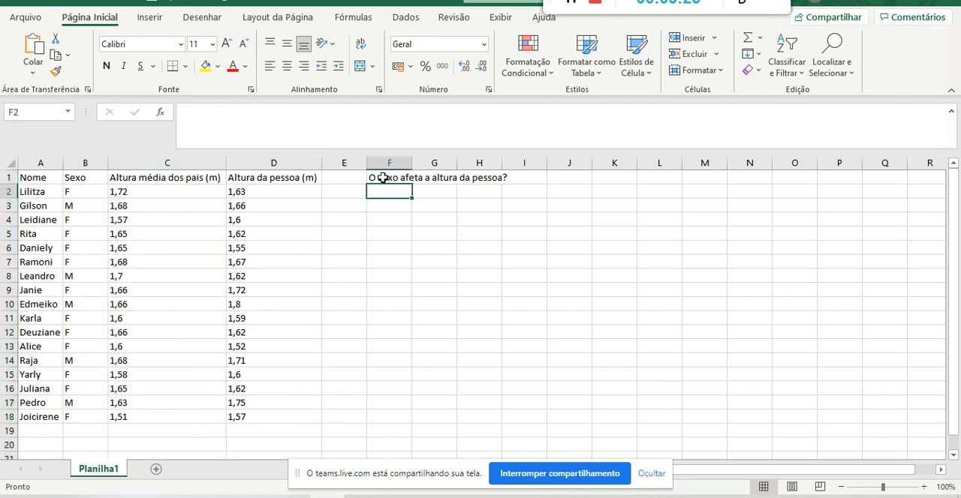
click(383, 178)
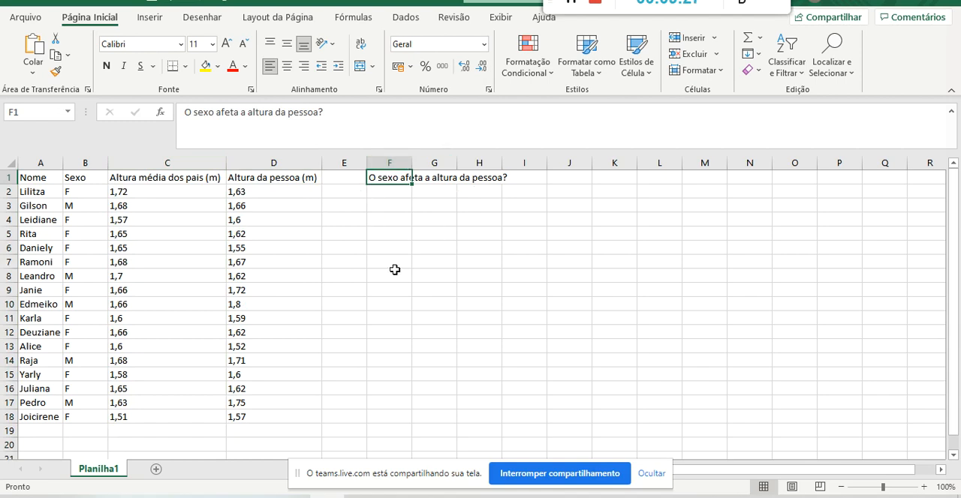
click(261, 166)
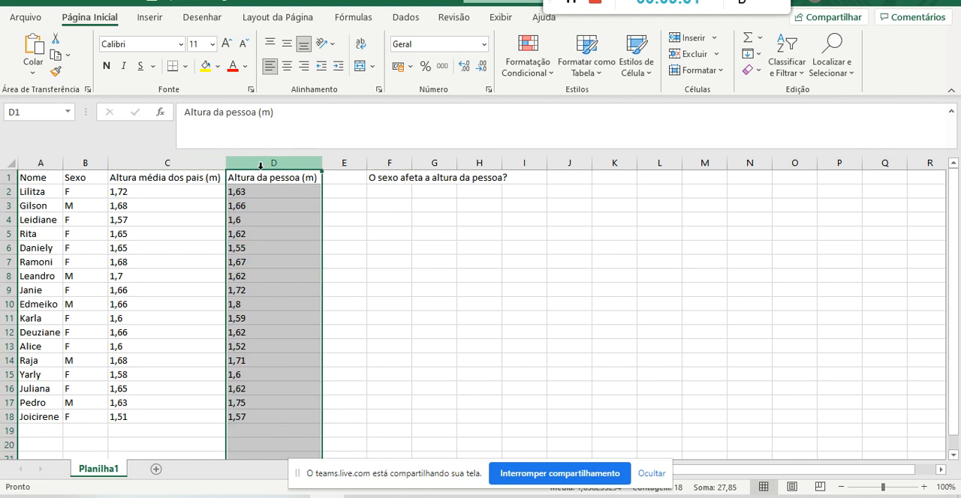
click(88, 162)
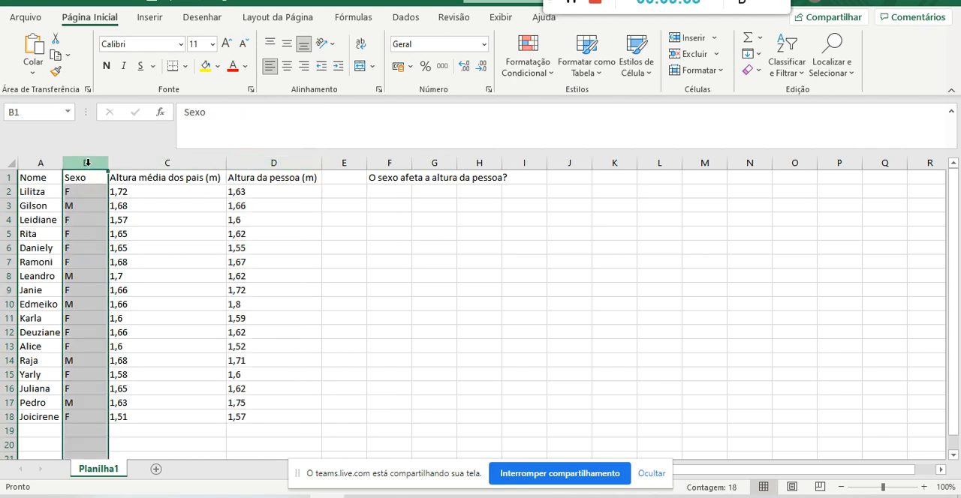
click(251, 158)
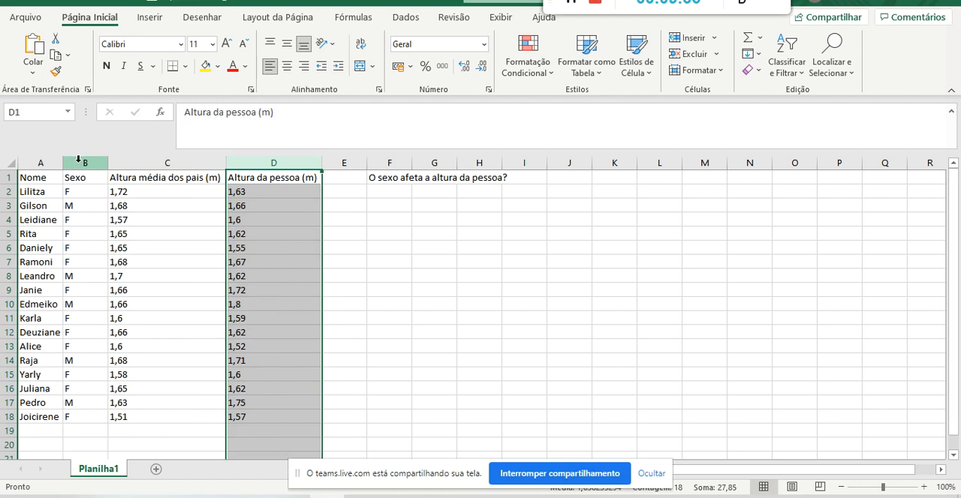
click(79, 160)
click(253, 159)
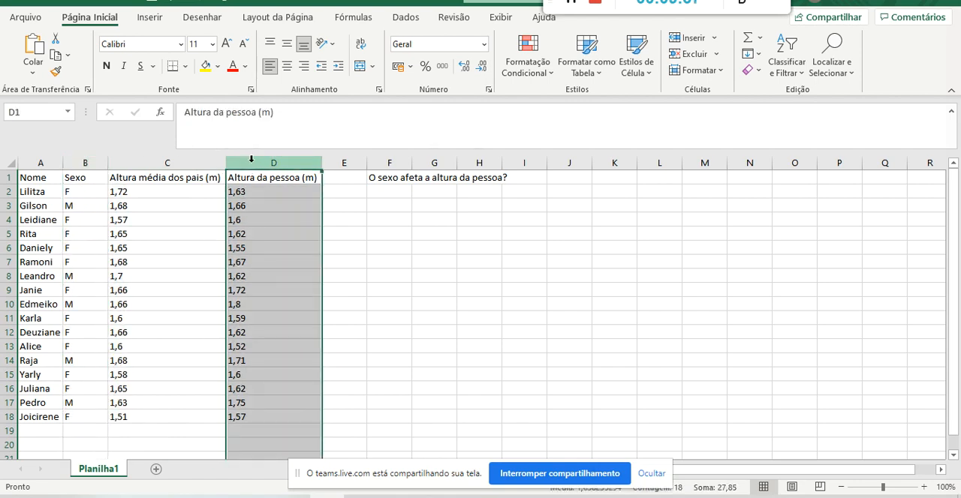
Demonstrate selecting the non-adjacent columns B and D together, starting from either column.
click(96, 156)
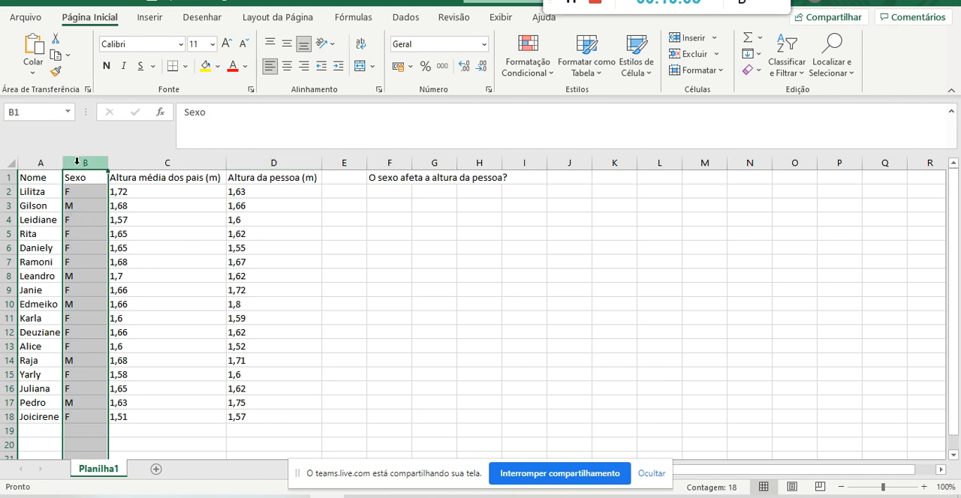
ctrl+click(251, 157)
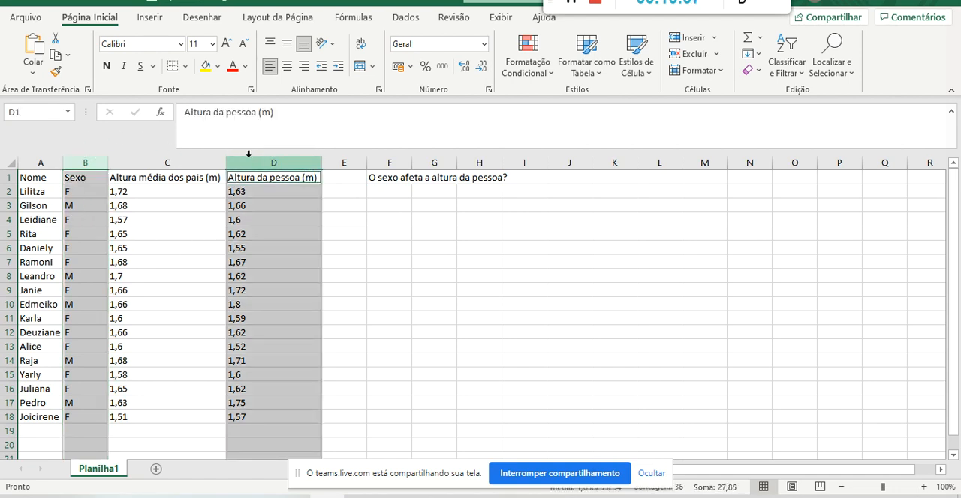
click(343, 191)
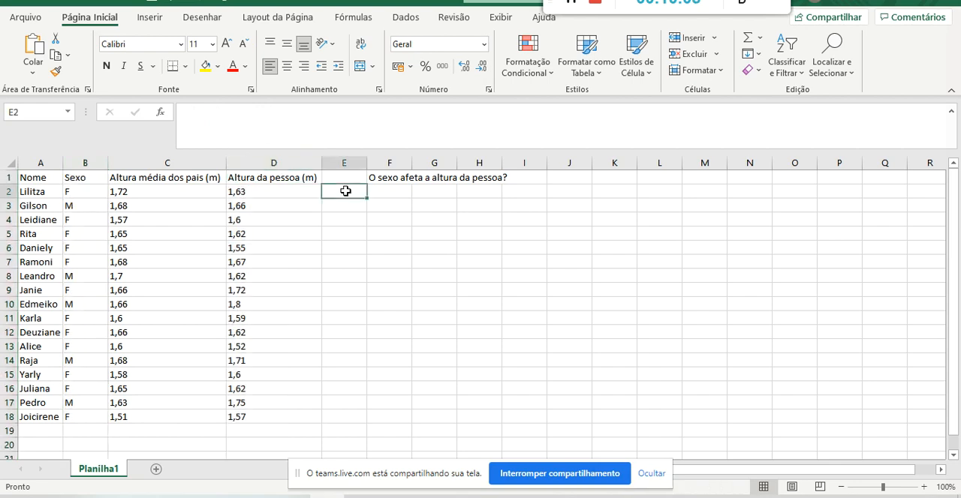
click(294, 163)
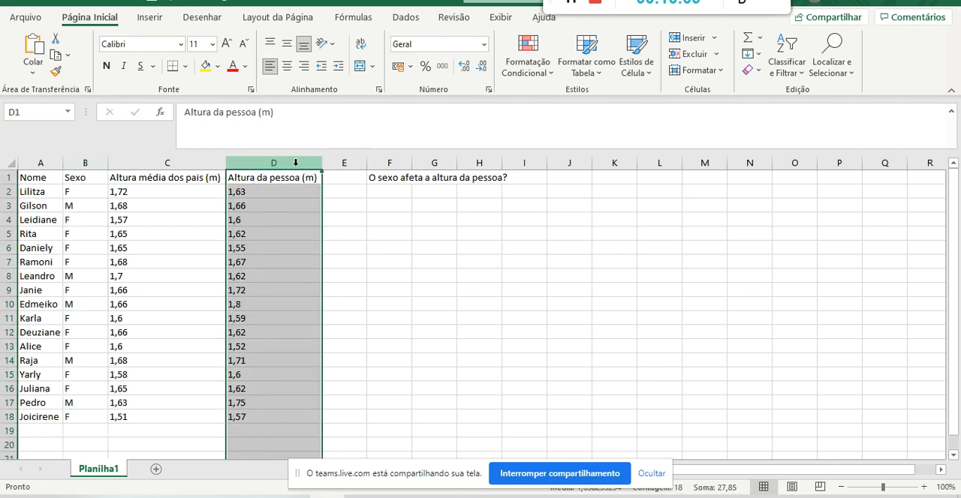
ctrl+click(85, 163)
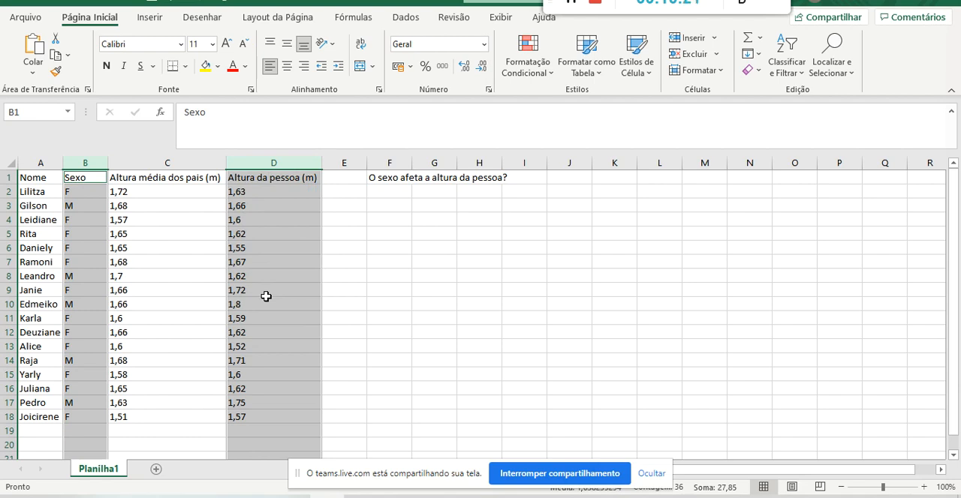
click(84, 160)
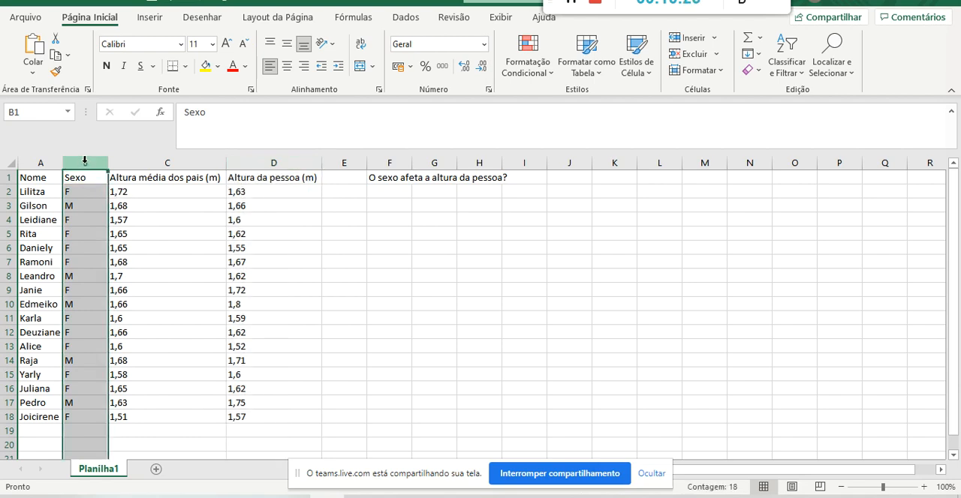
ctrl+click(250, 160)
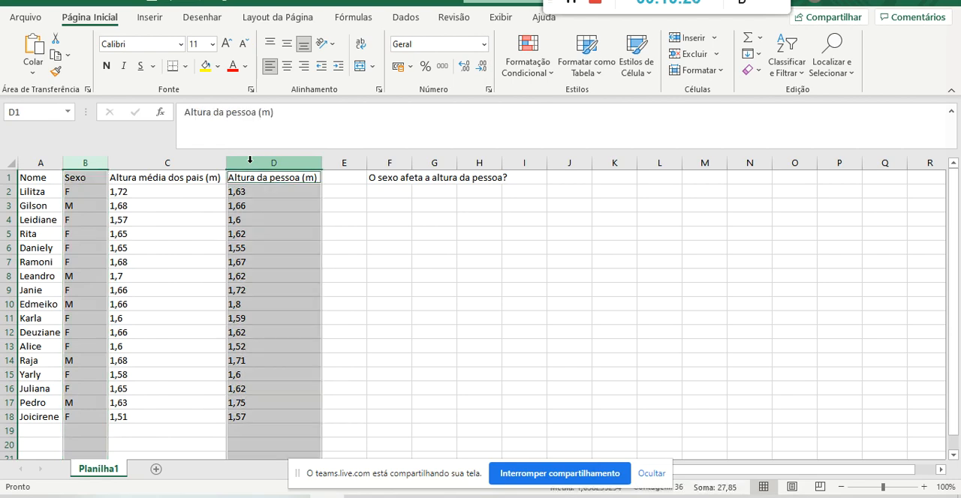
click(93, 161)
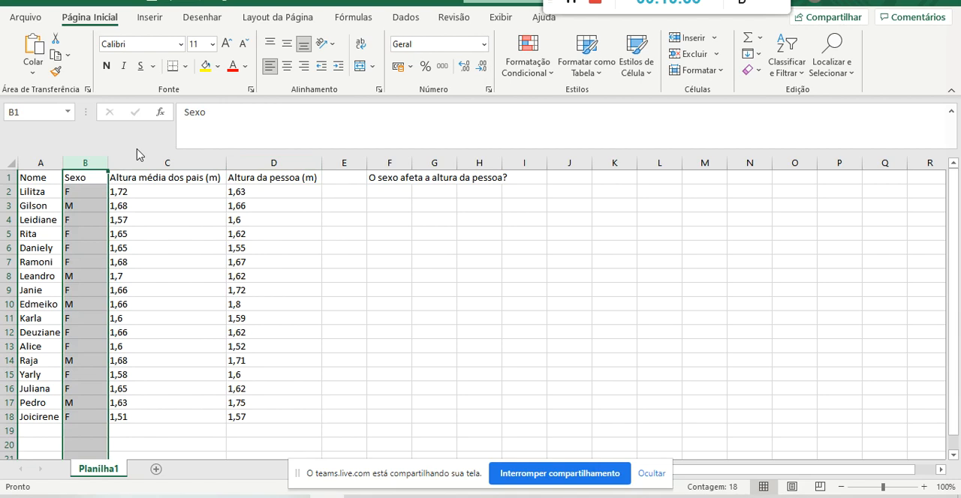
click(258, 159)
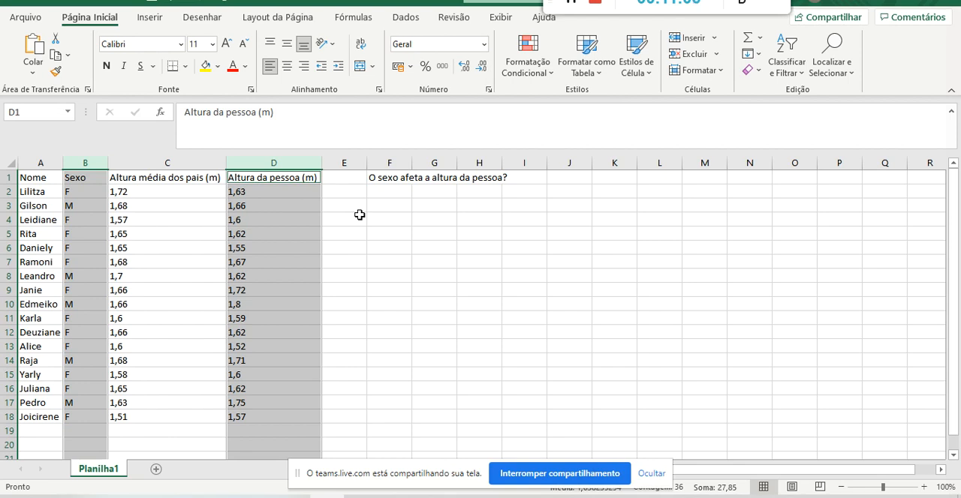
Select the Sexo column B and the Altura da pessoa (m) column D together.
click(76, 162)
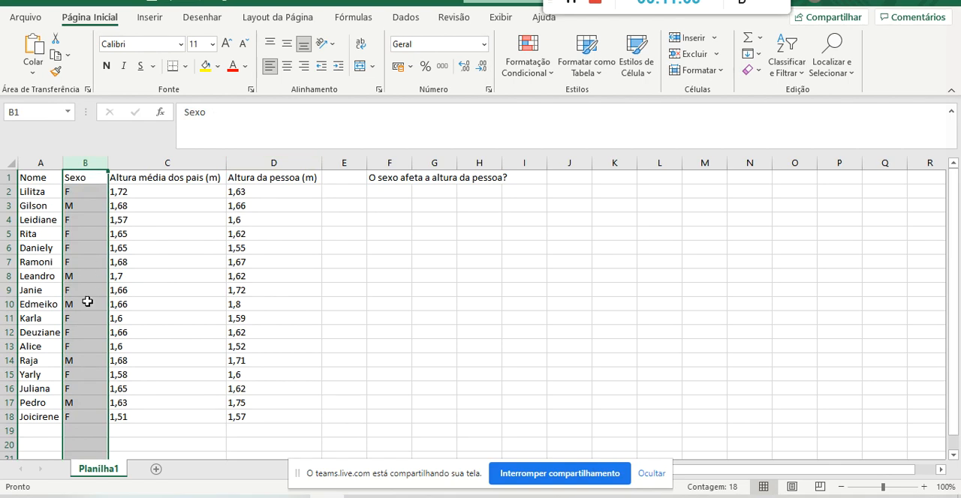
click(272, 162)
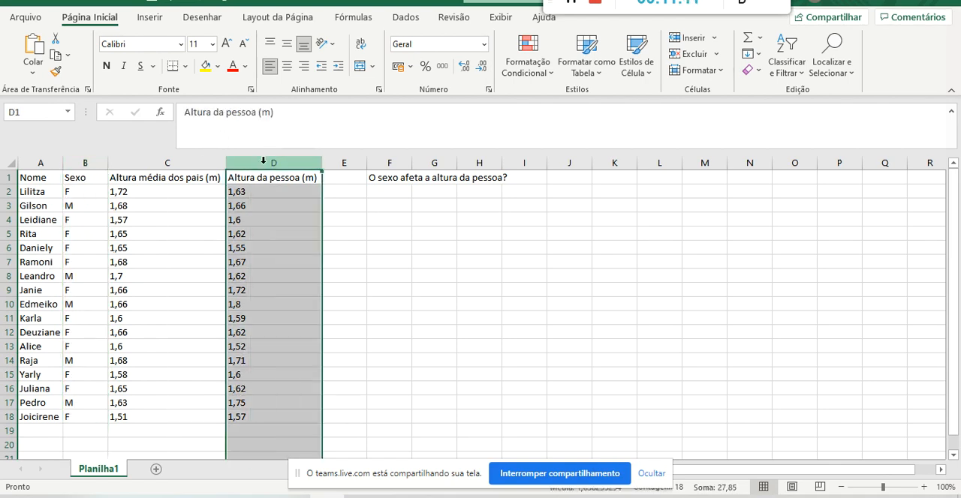
ctrl+click(94, 162)
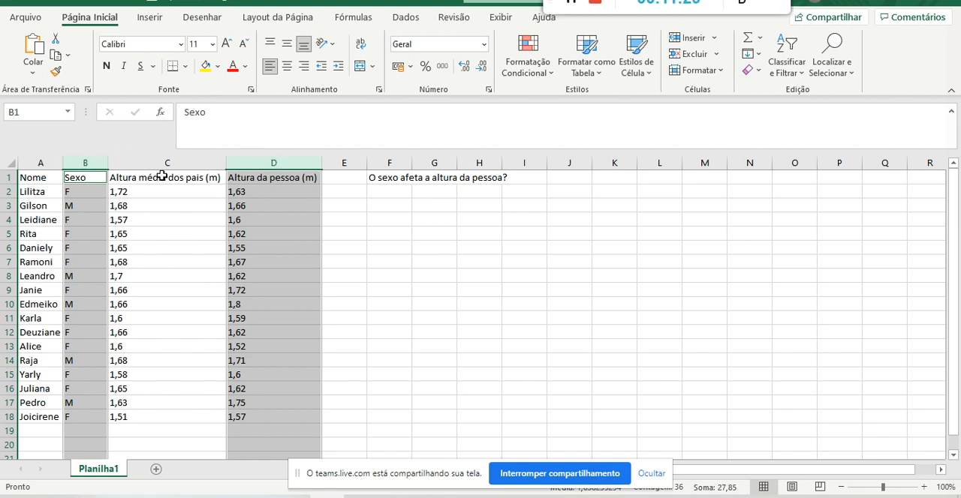
click(75, 158)
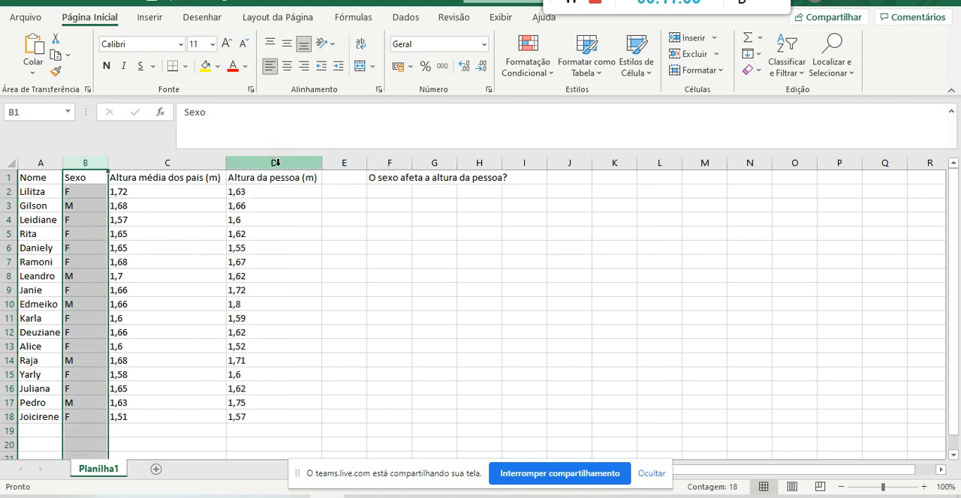
ctrl+click(311, 160)
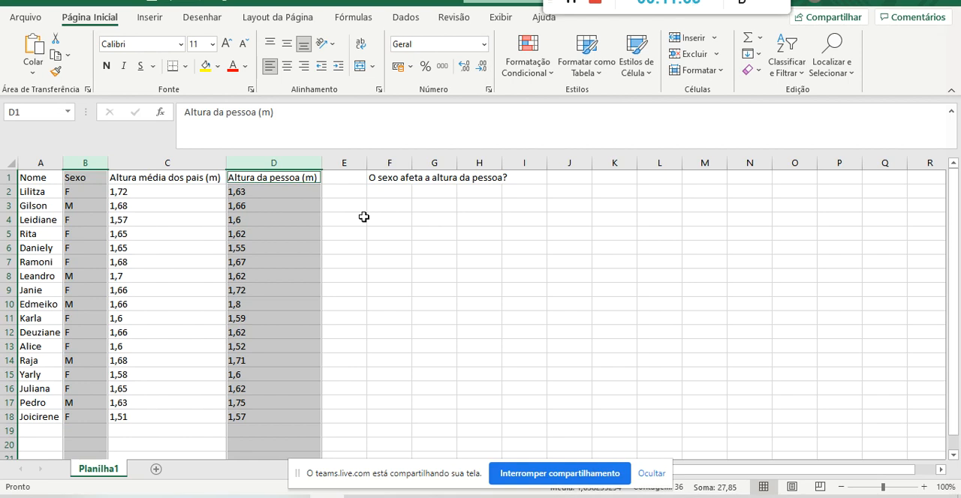
Insert a Dispersão scatter chart of the Sexo and Altura da pessoa (m) columns and place it below the question in F1.
click(84, 162)
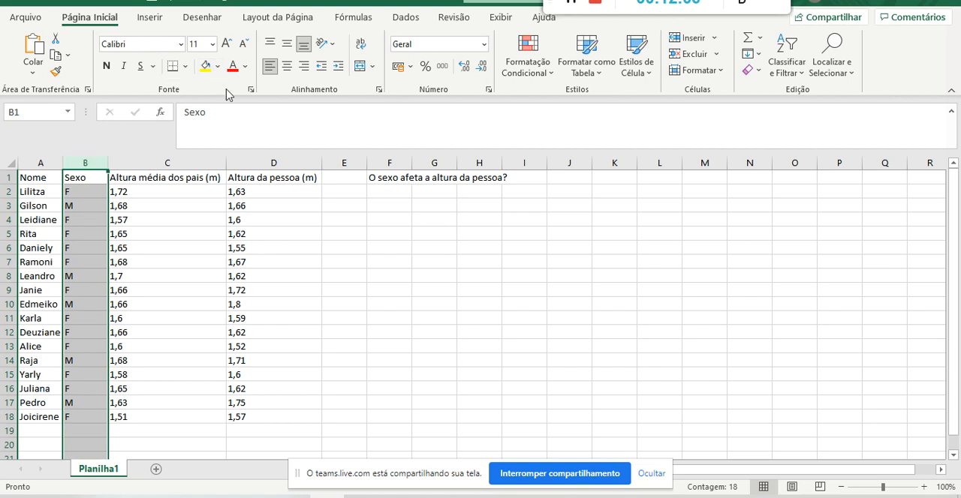
ctrl+click(255, 161)
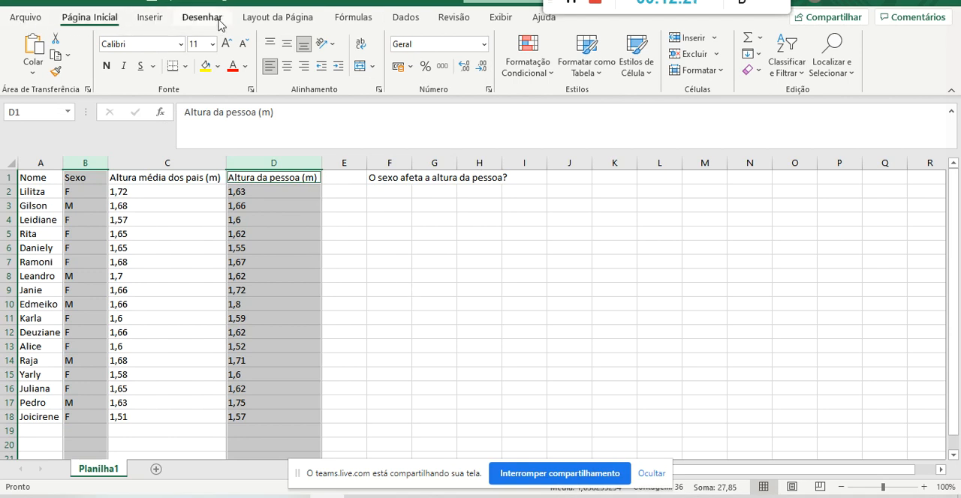
click(151, 18)
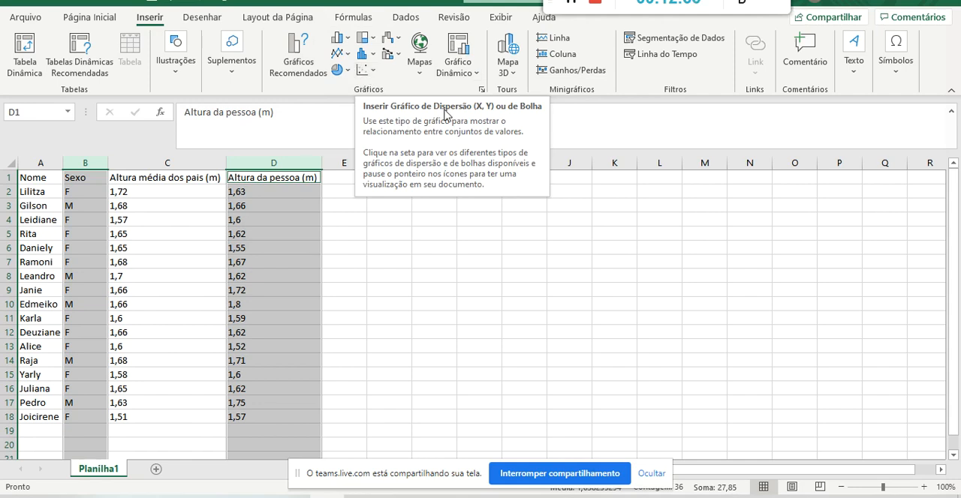
click(373, 73)
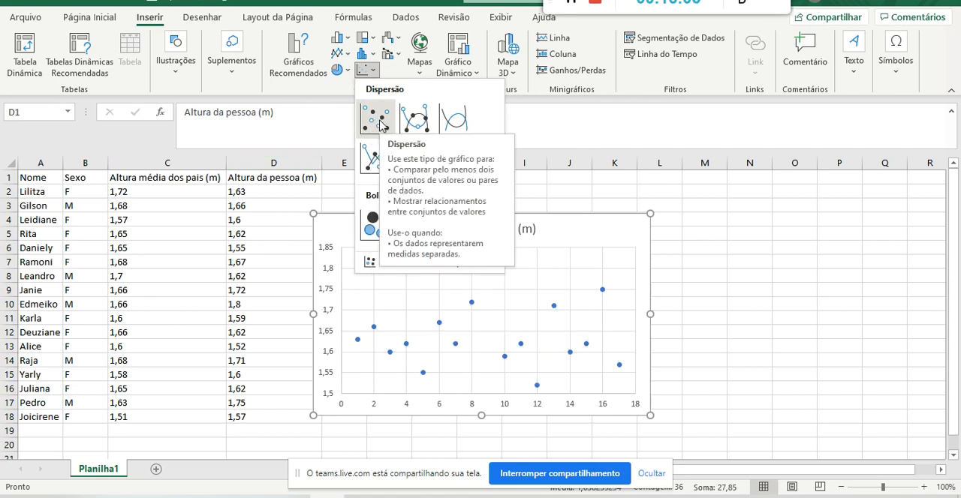
click(380, 124)
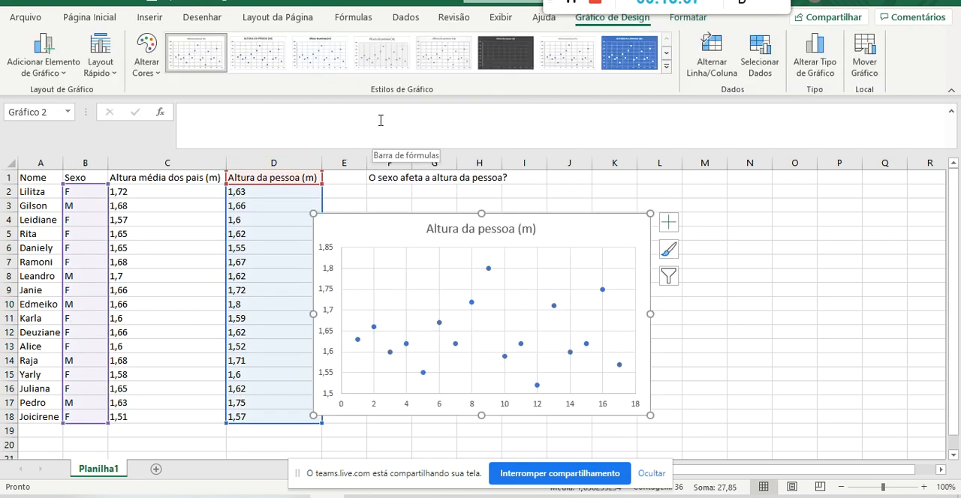
drag(358, 225, 411, 220)
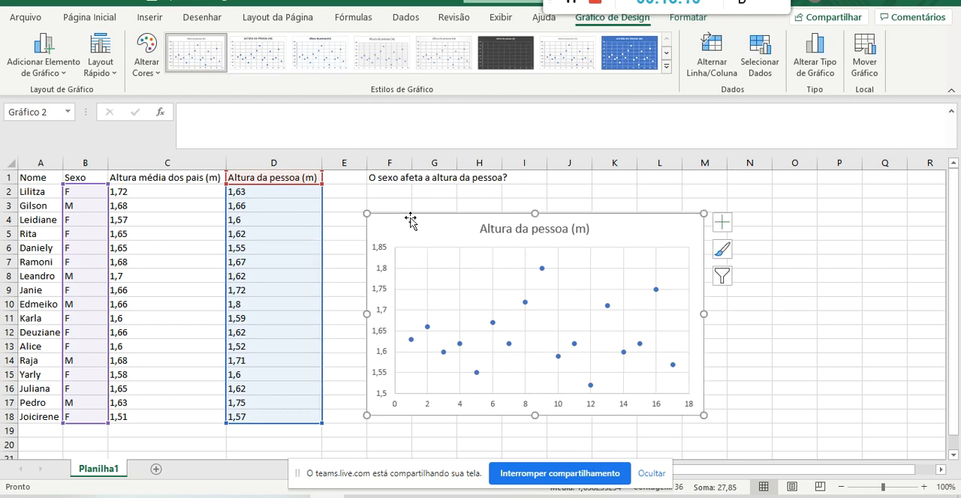
click(664, 194)
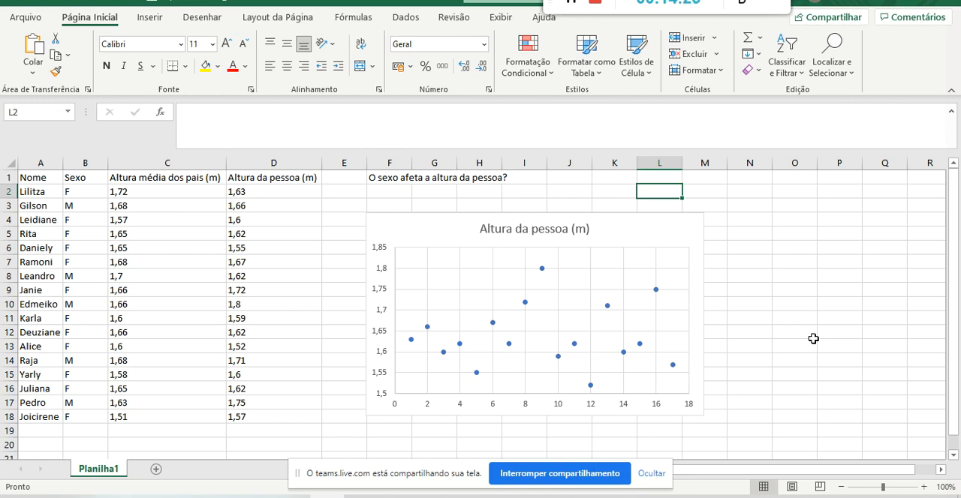
Compare the text entries of the Sexo column with the horizontal axis of the scatter chart.
click(86, 163)
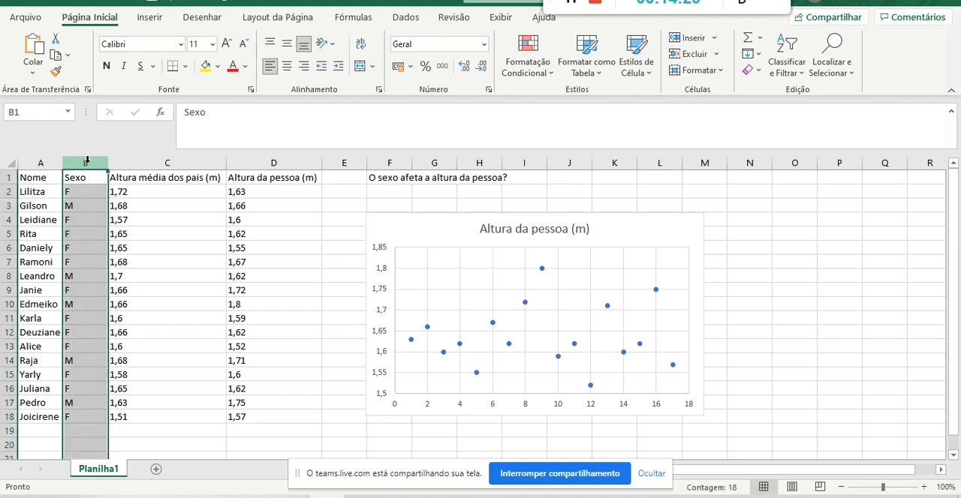
click(392, 226)
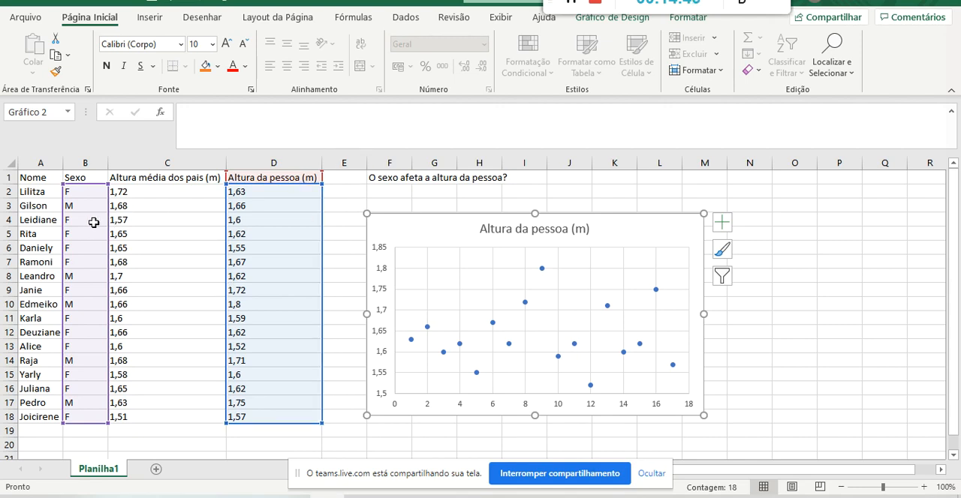
click(451, 204)
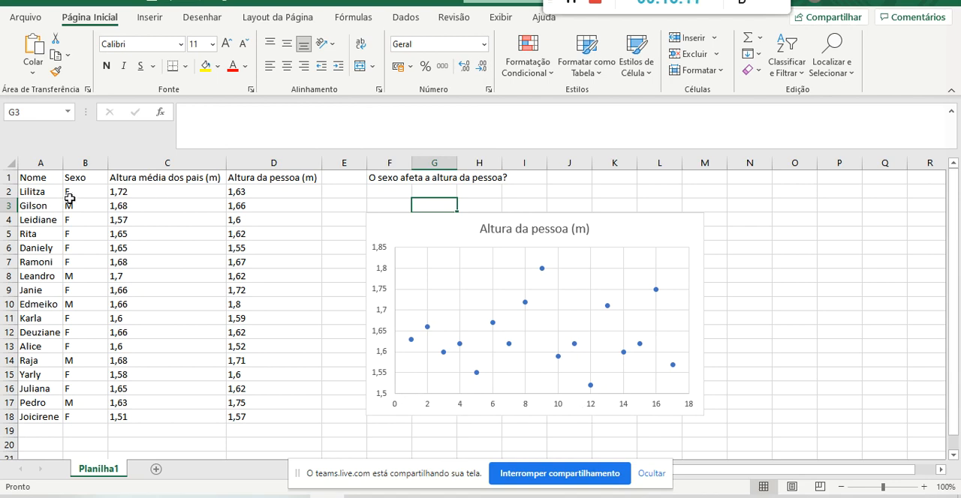
Go through the Nome column person by person, from row 2 down to row 18, to relate each row to a chart point.
click(42, 193)
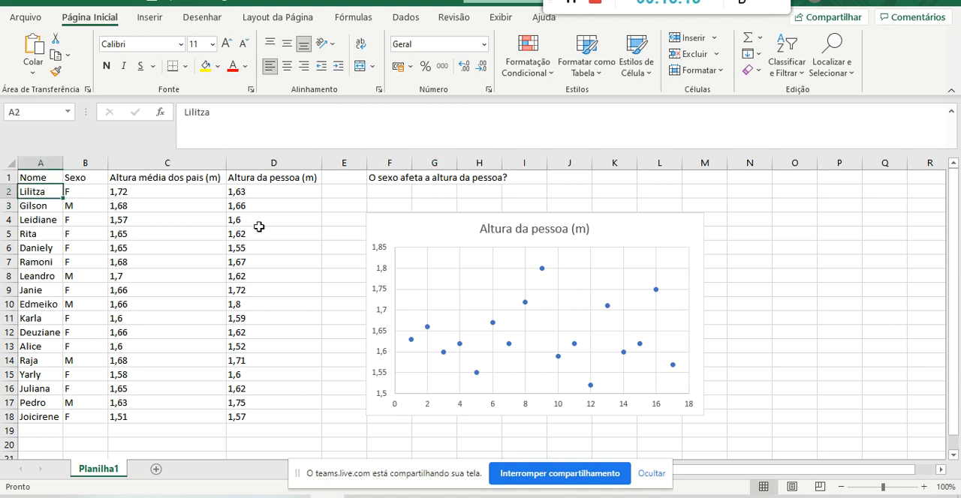
key(Down)
key(Down)
key(Down)
click(45, 248)
click(46, 263)
key(Down)
key(Down)
key(Down)
key(Down)
key(Down)
key(Down)
key(Down)
key(Down)
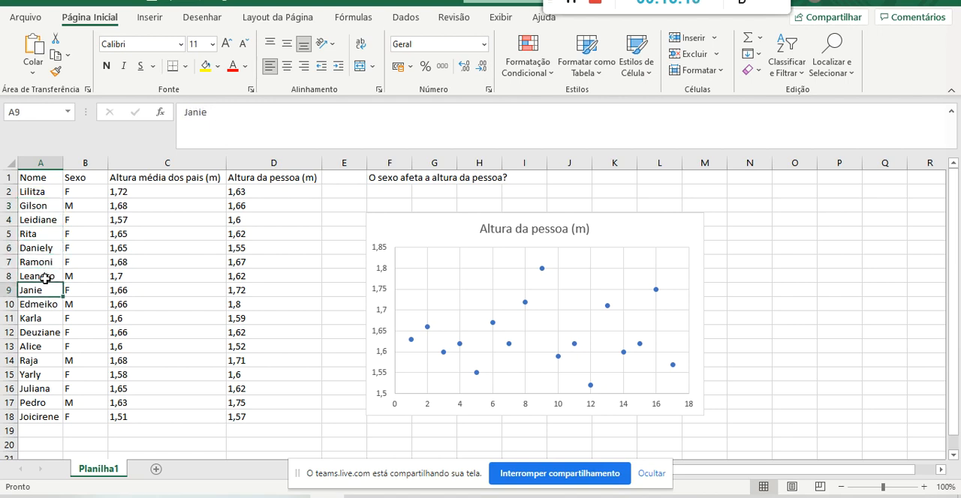
key(Down)
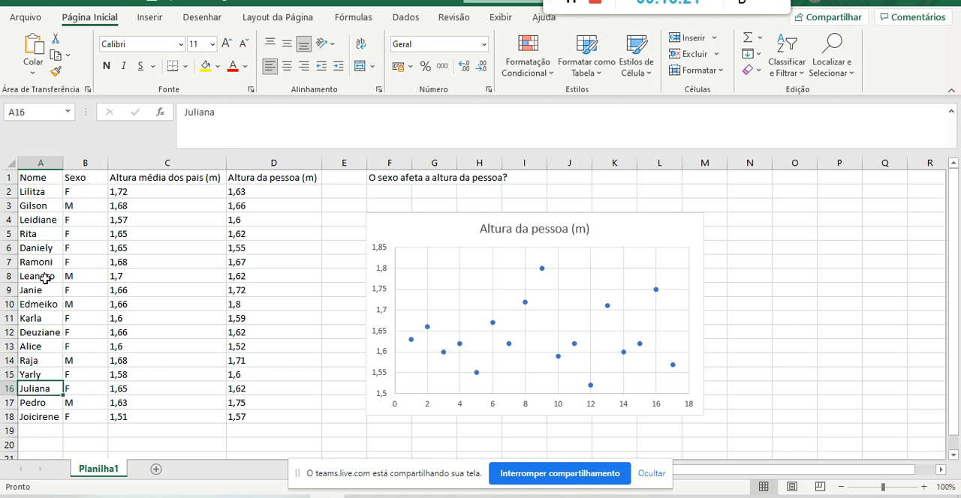
key(Down)
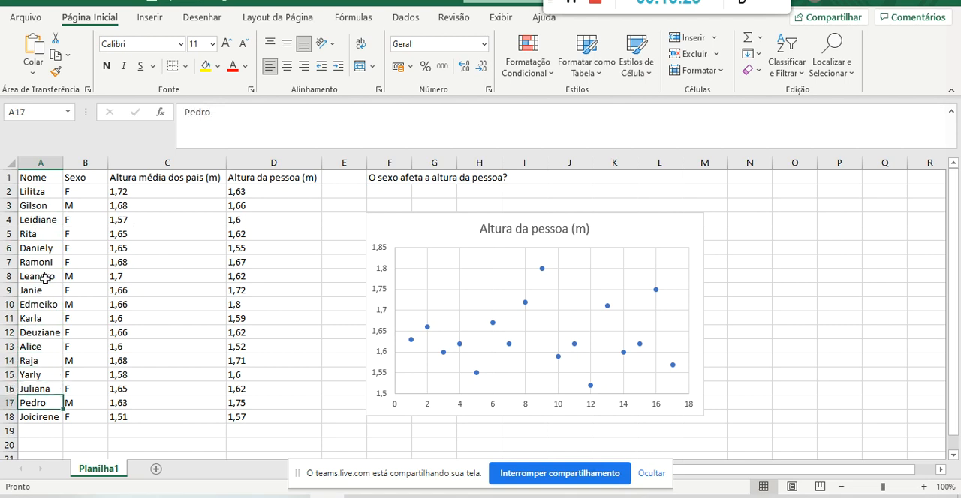
click(30, 417)
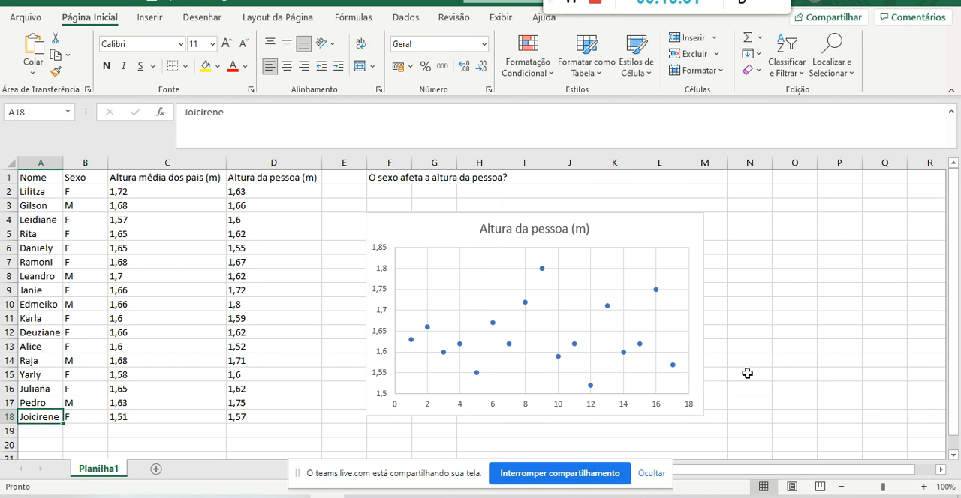
click(27, 178)
click(35, 418)
click(743, 363)
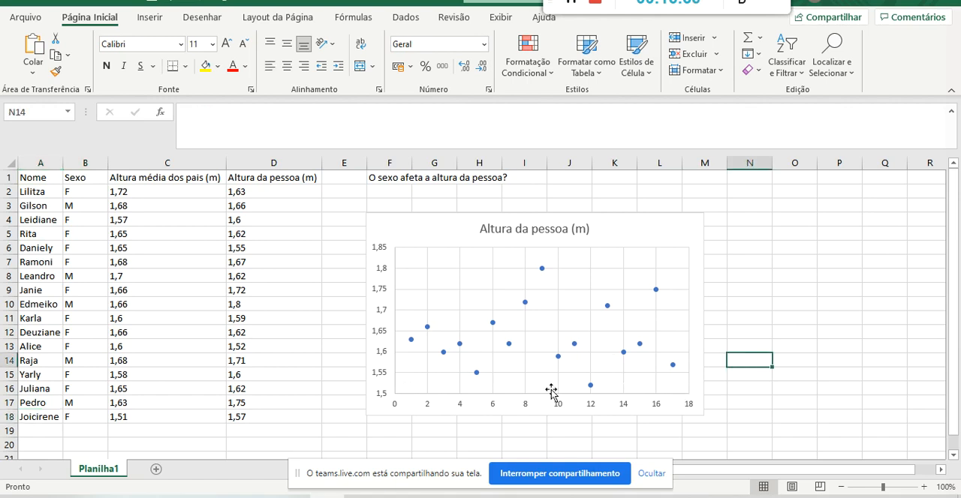
Compare the numbering on the chart's horizontal axis with the list of names in A2:A17.
click(434, 403)
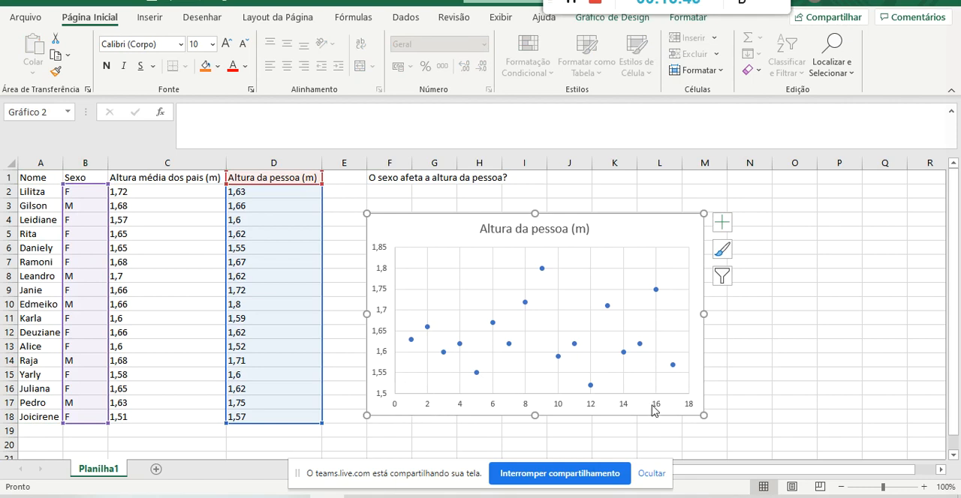
drag(26, 194, 46, 410)
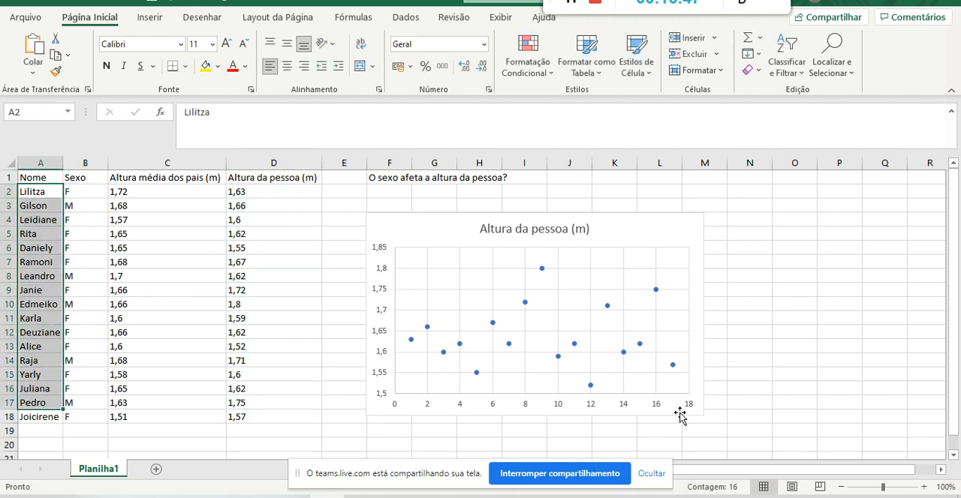
click(679, 413)
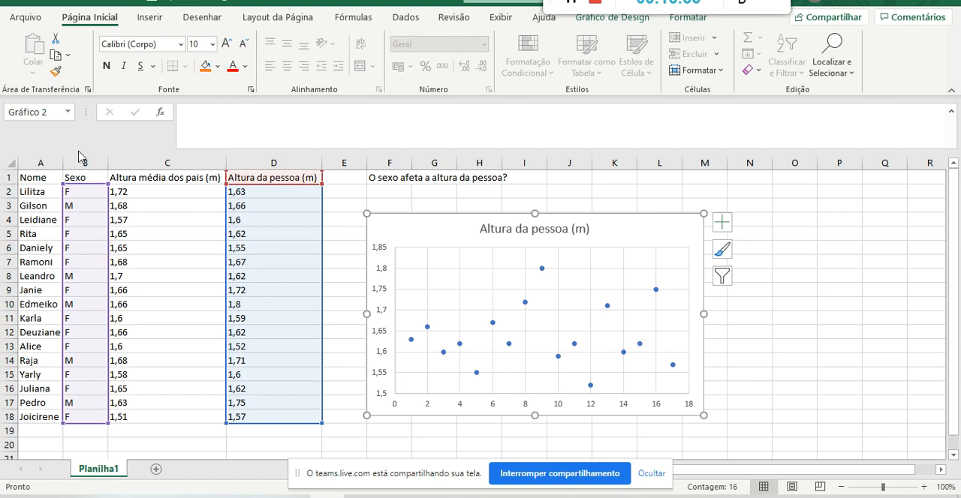
Delete the Altura da pessoa (m) scatter chart.
click(538, 205)
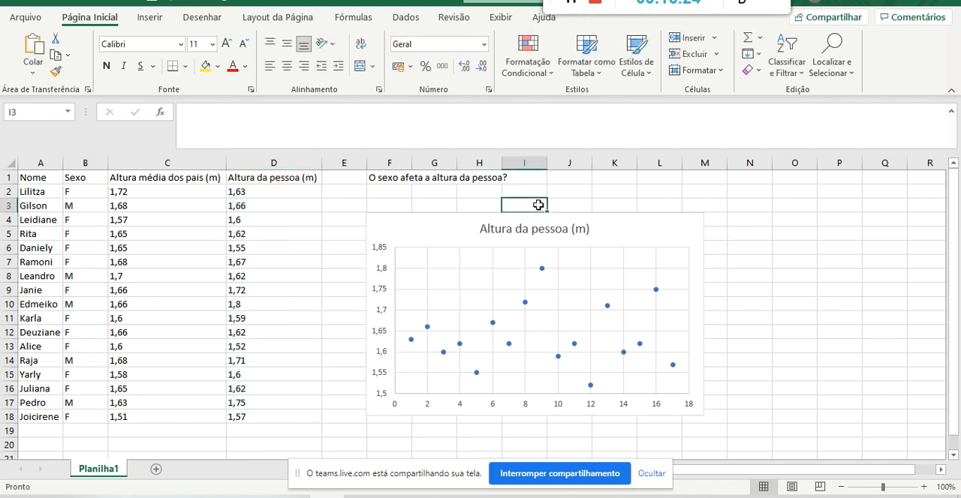
click(465, 222)
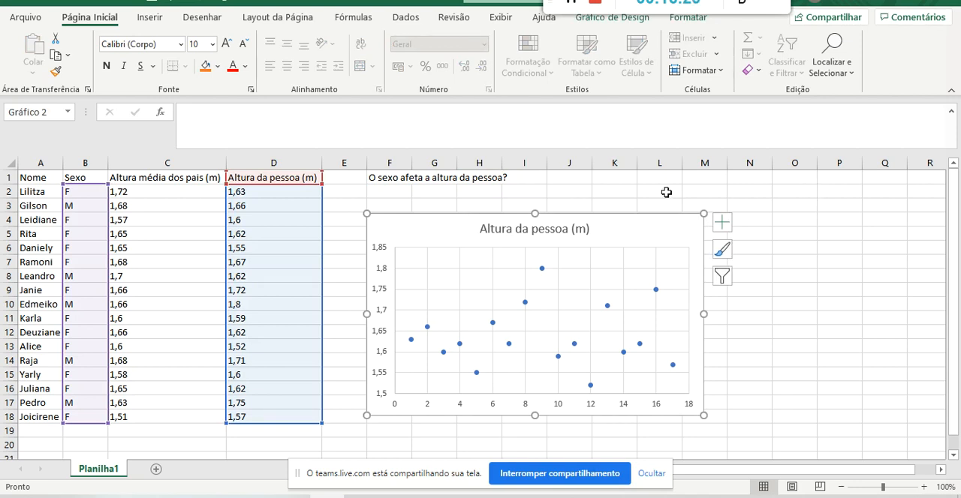
key(Delete)
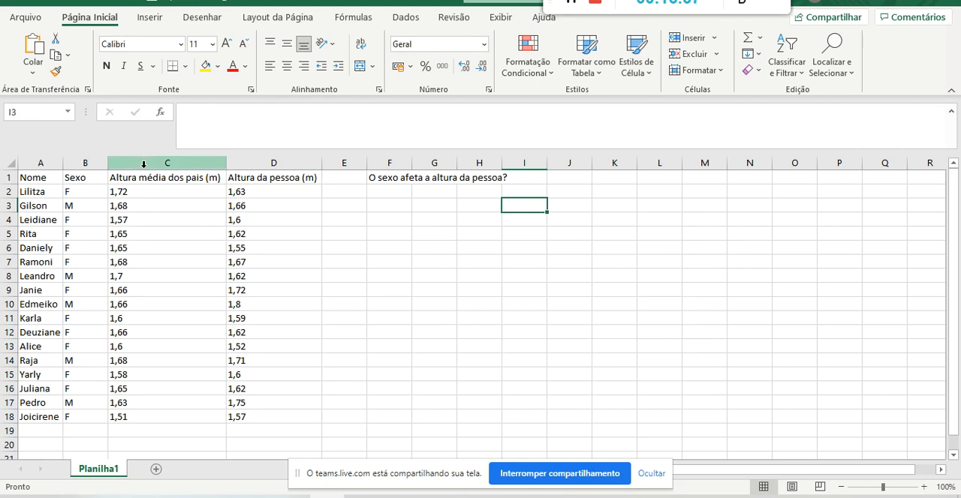
Review the Sexo values in B1:B18 and insert an empty column between Sexo and Altura média dos pais (m).
click(90, 184)
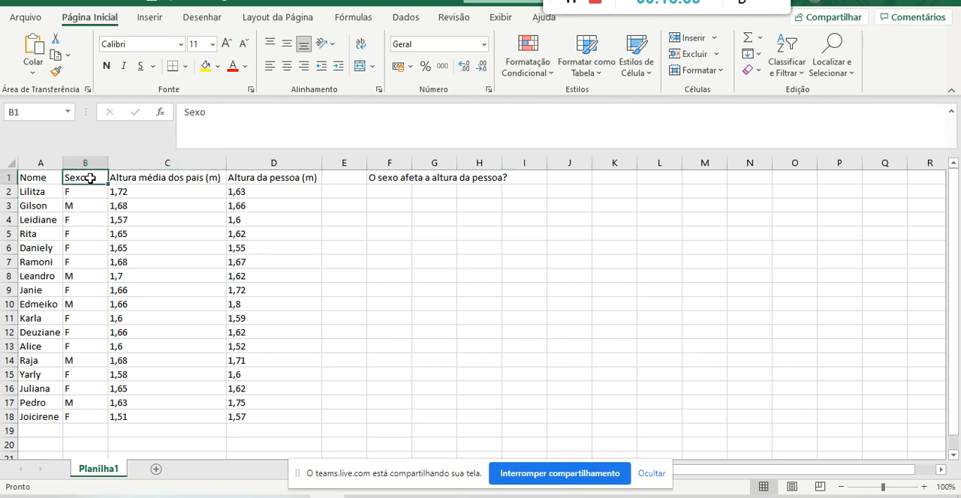
drag(90, 184, 90, 421)
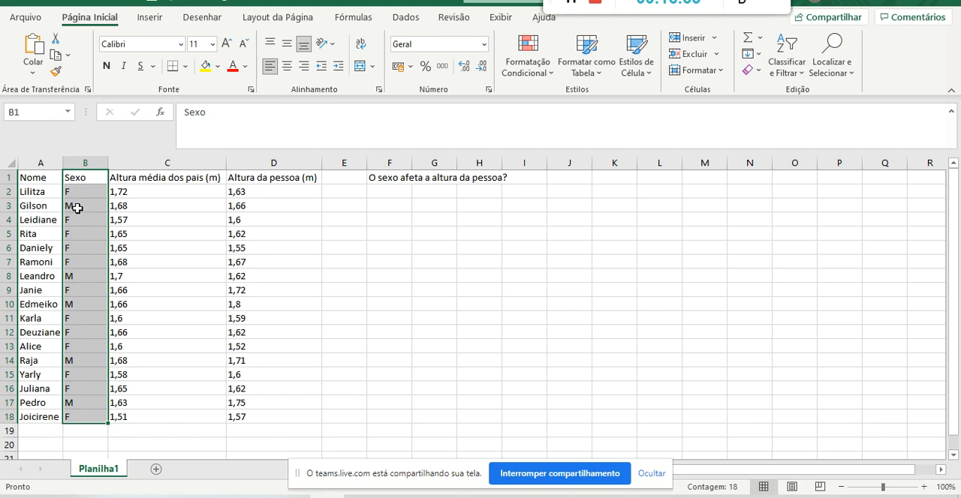
click(126, 160)
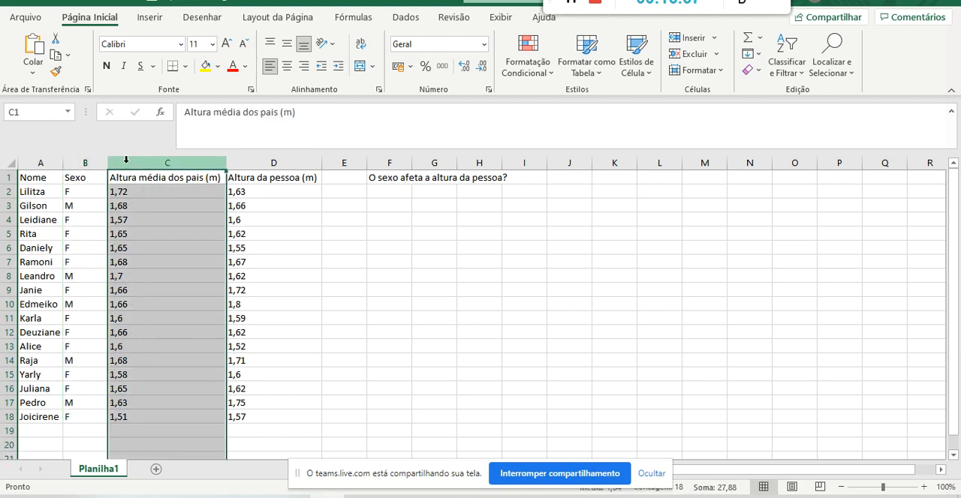
right_click(126, 164)
click(184, 281)
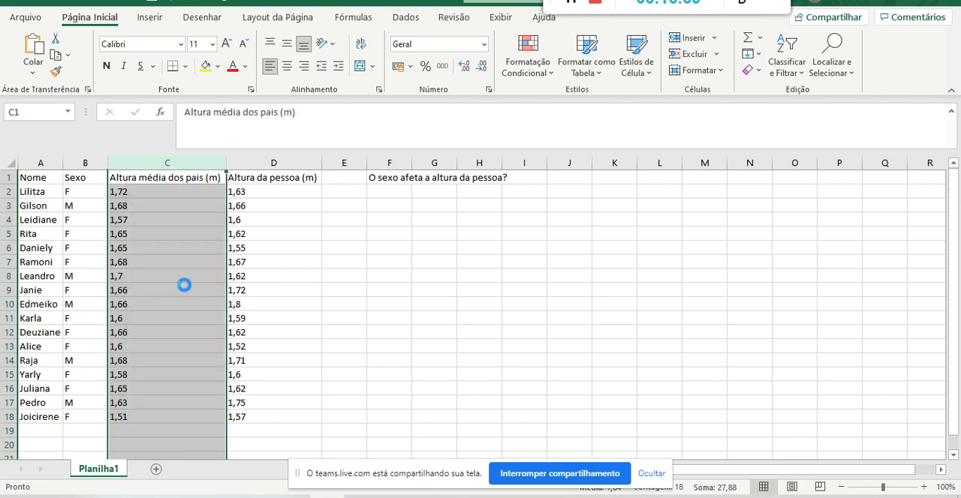
click(135, 177)
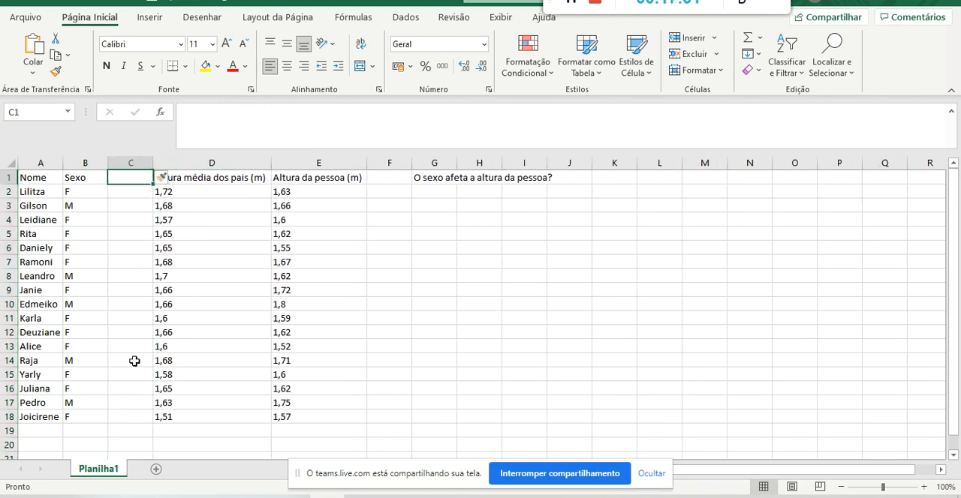
drag(128, 415, 139, 174)
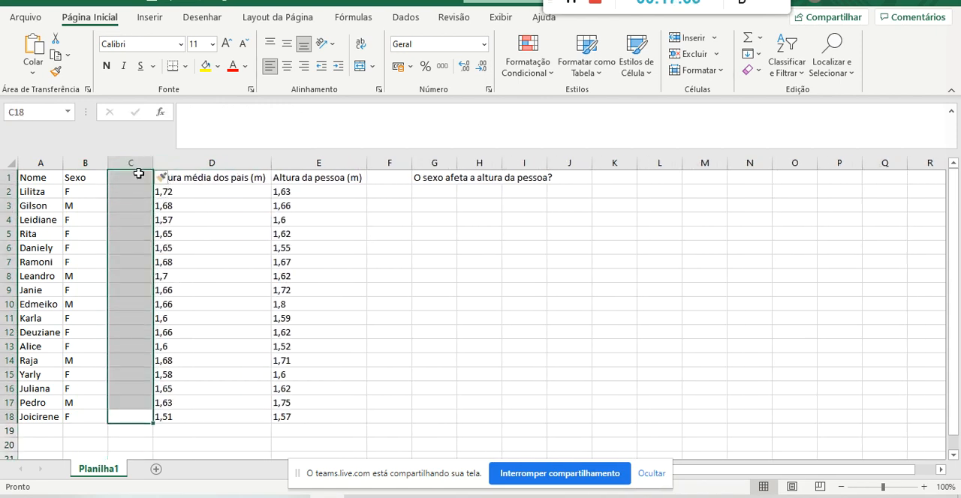
Enter the header Sexo2 in C1 of the new column.
click(133, 175)
text(Sexo2)
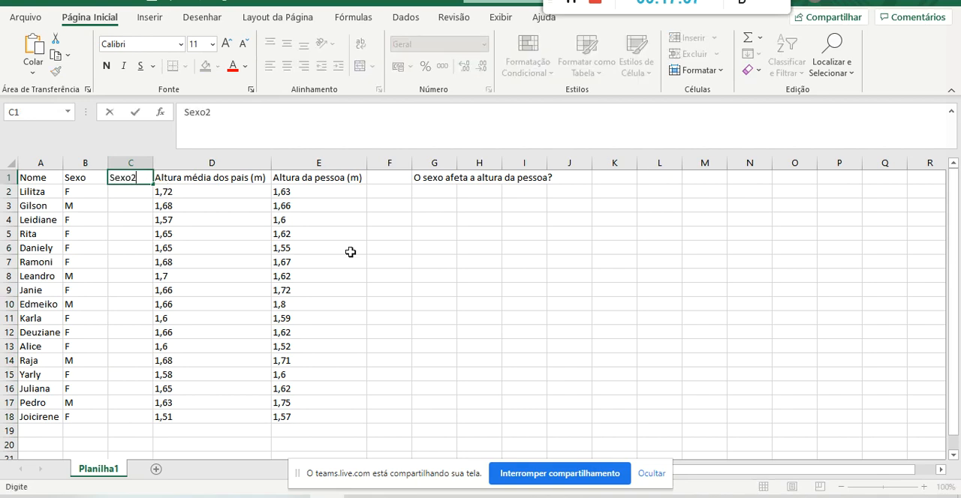
key(Return)
key(Up)
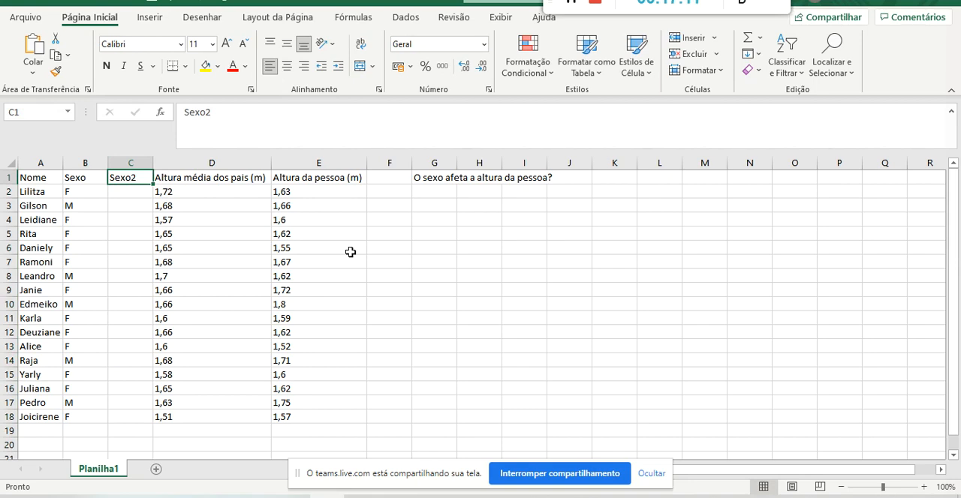
Examine the F and M entries in B2 and B3 of the Sexo column beside the empty Sexo2 cells.
click(138, 192)
click(88, 190)
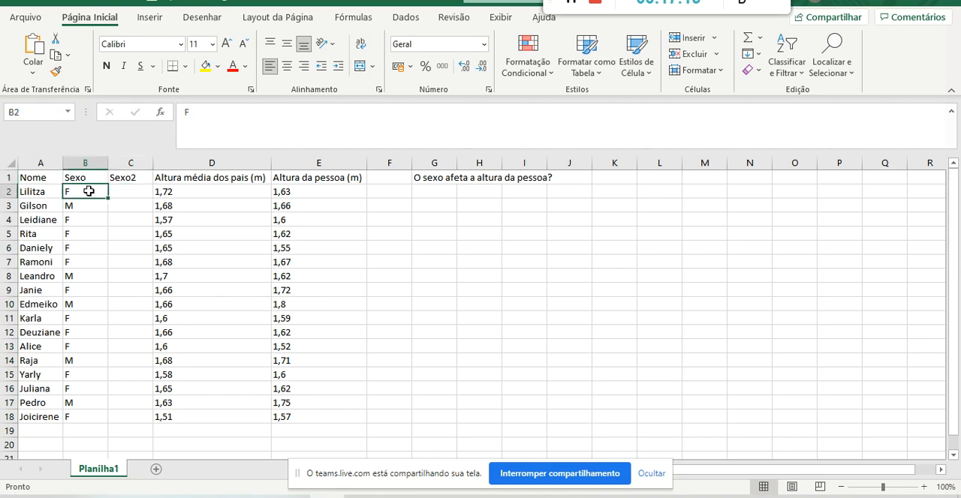
click(84, 178)
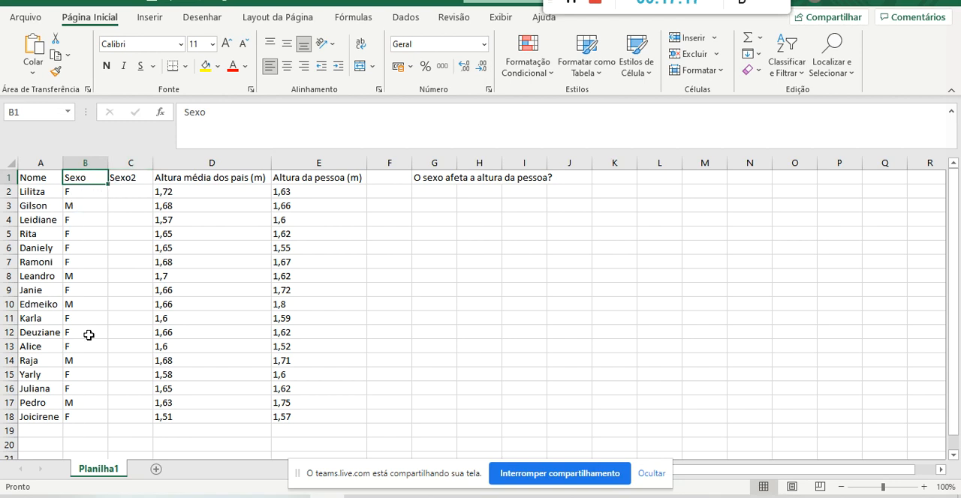
click(79, 192)
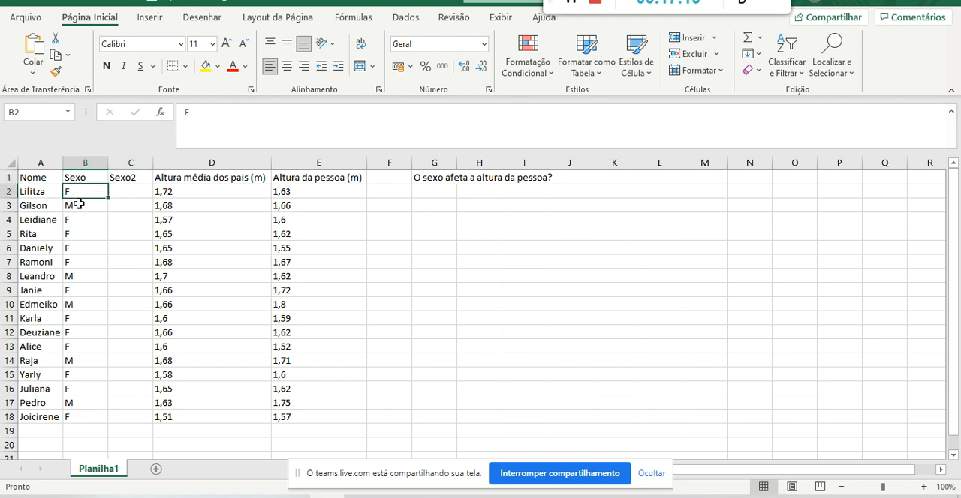
click(79, 206)
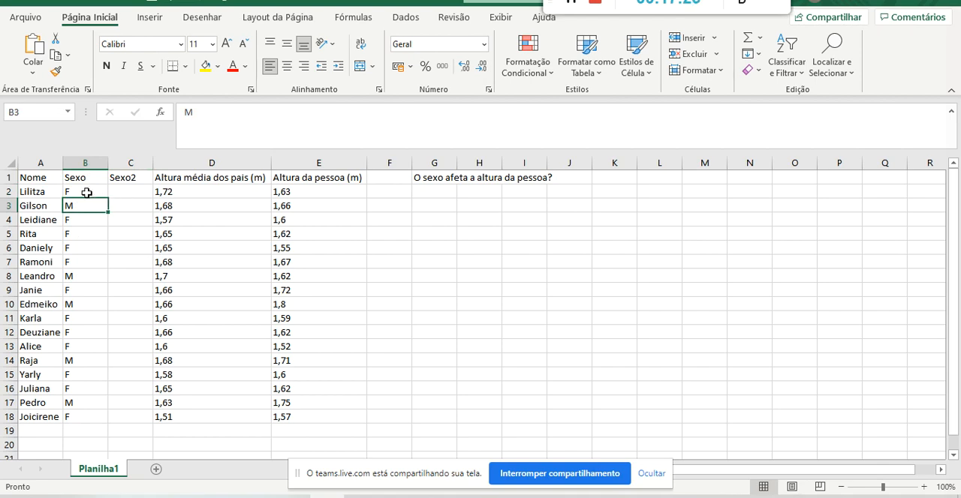
click(87, 193)
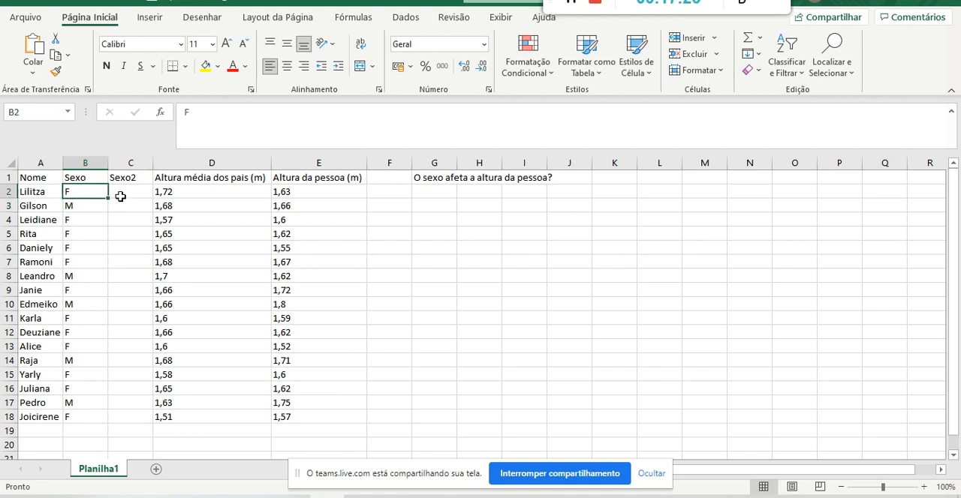
Enter the sex codes 1 in C2 and 2 in C3 of the Sexo2 column.
click(120, 197)
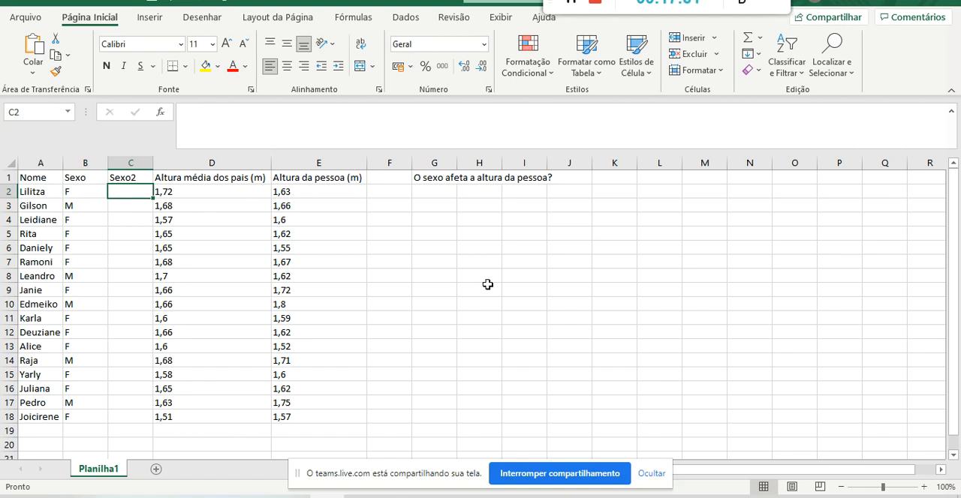
text(0)
key(Return)
text(1)
key(Up)
text(1)
key(Return)
text(2)
key(Return)
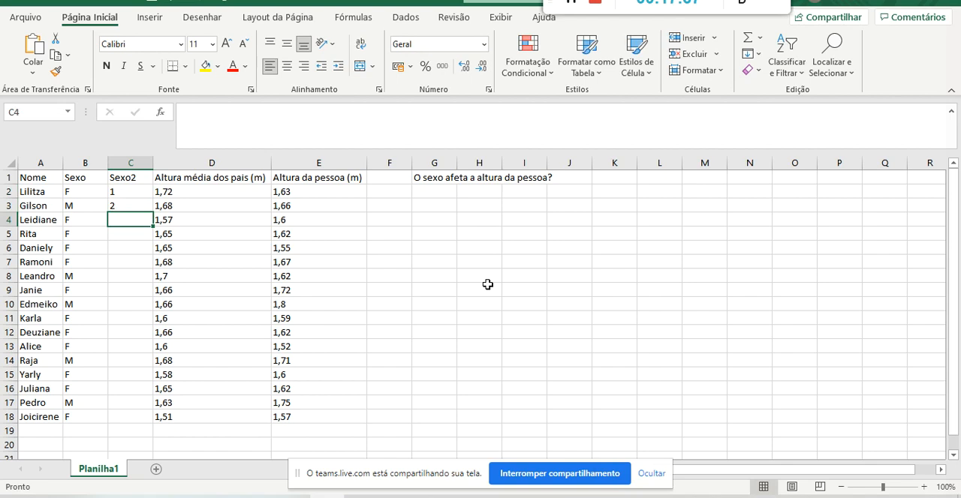
Compare the codes in C2 and C3 of Sexo2 with the Sexo entries in B2 and B3.
key(Up)
key(Up)
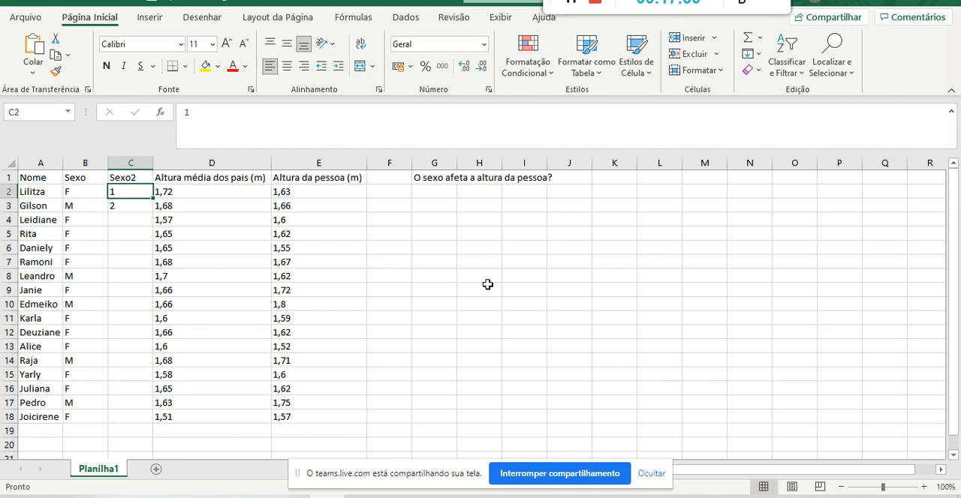
key(Left)
key(Right)
key(Down)
key(Left)
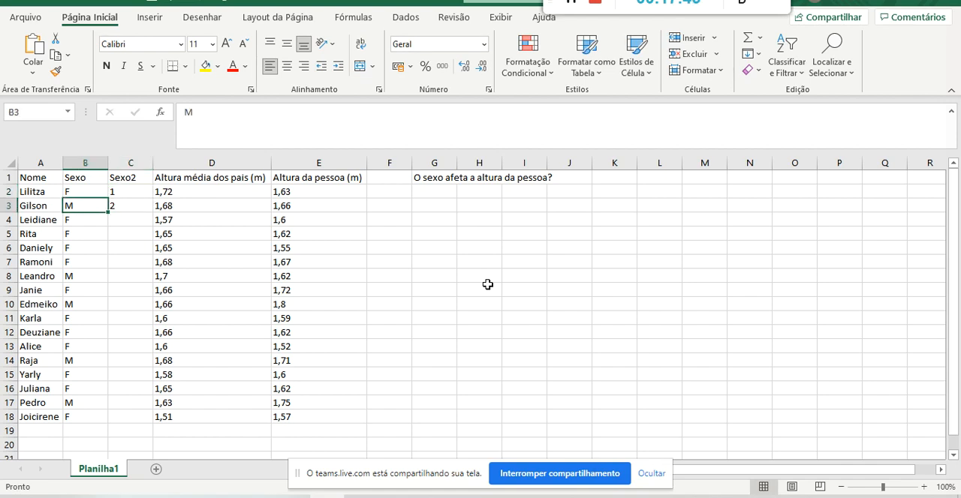
key(Right)
key(Up)
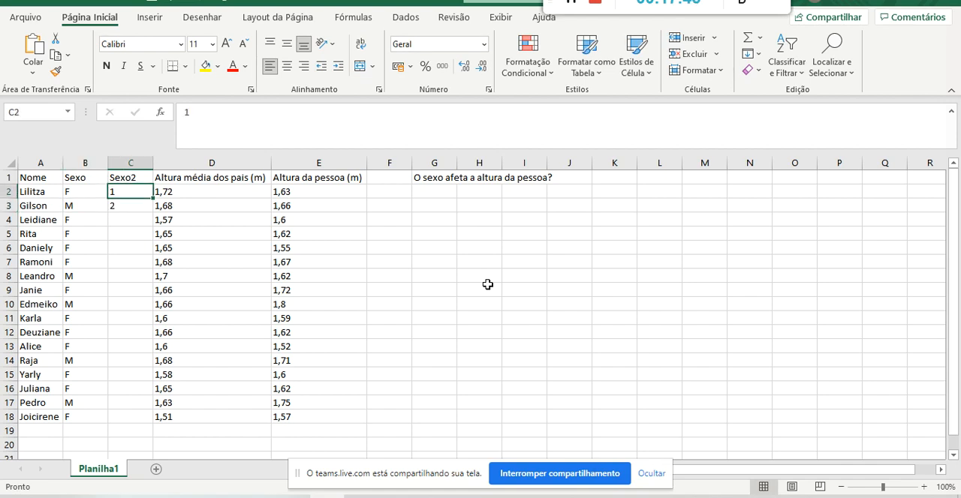
key(Down)
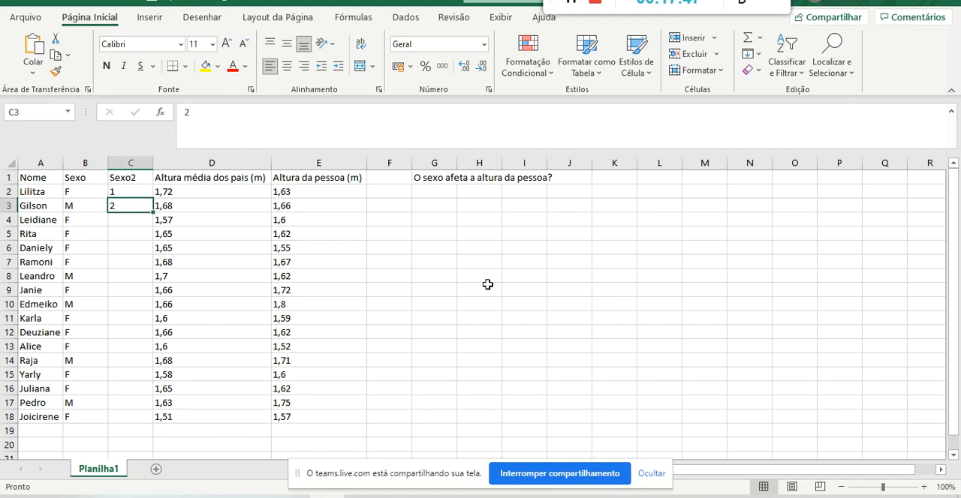
Fill Sexo2 with code 1 in C4:C7 and code 2 in C8, matching the F and M entries in Sexo.
key(Down)
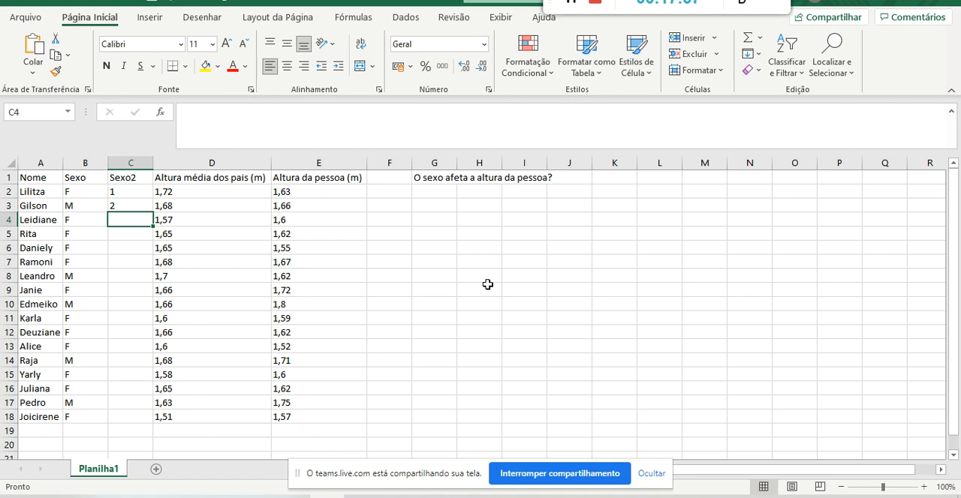
text(1)
key(Return)
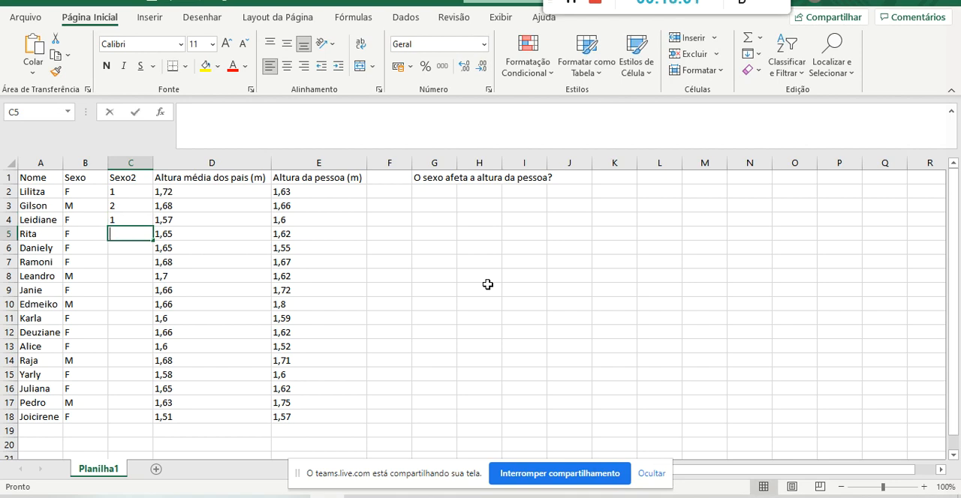
text(1)
key(Return)
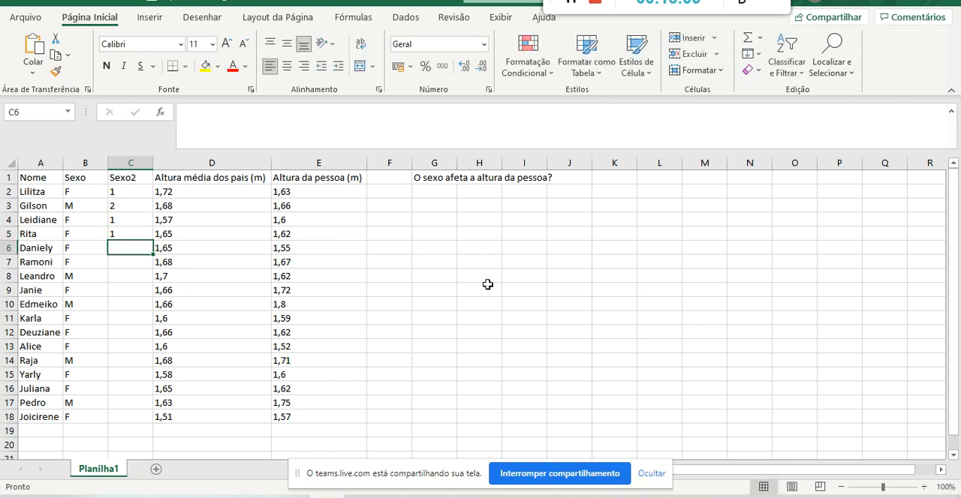
text(1)
key(Return)
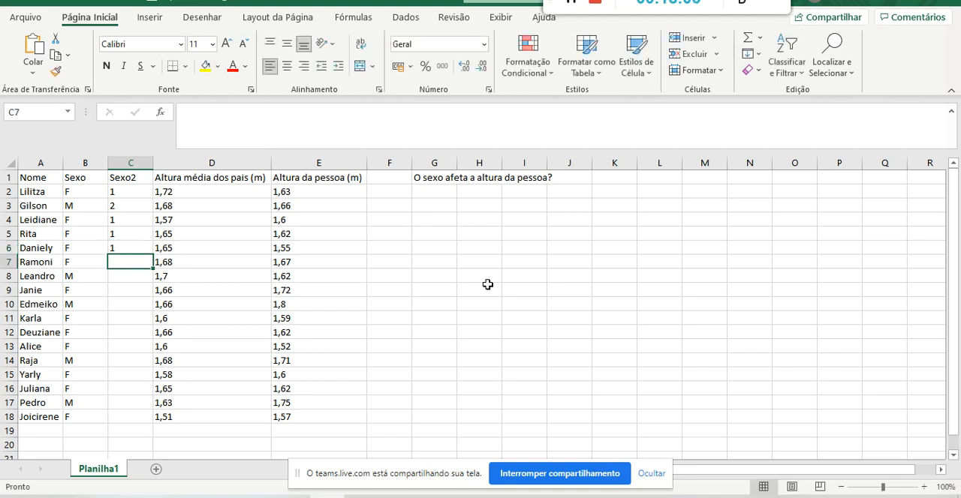
text(1)
key(Return)
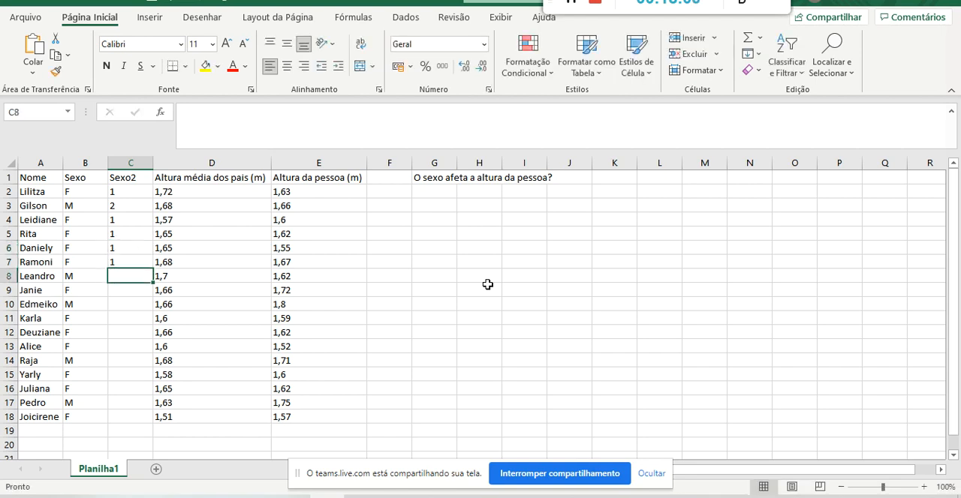
text(2)
key(Return)
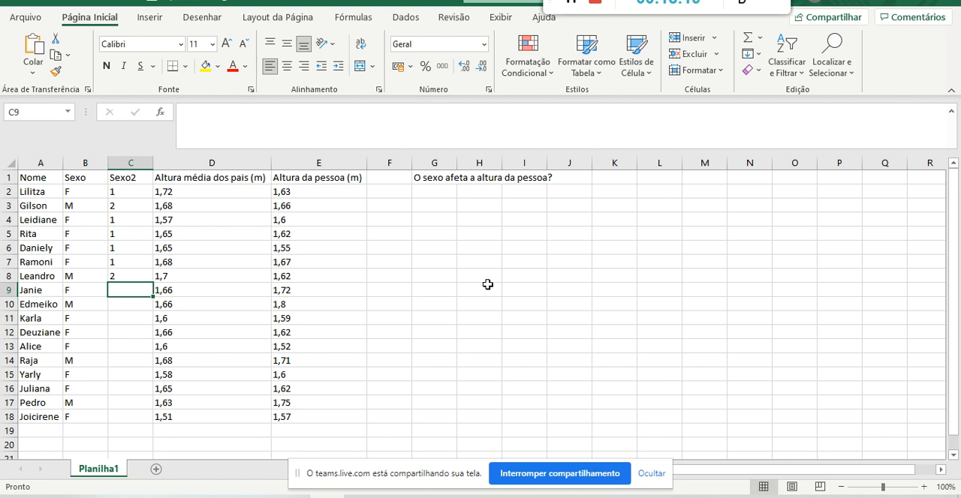
Enter the Sexo2 codes 1, 2, 1, 1, 1 and 2 in C9:C14, matching the Sexo column.
text(1)
key(Return)
text(2)
key(Return)
text(1)
key(Return)
text(1)
key(Return)
text(1)
key(Return)
text(2)
key(Return)
Complete the Sexo2 column with the codes 1, 1, 2 and 1 in C15:C18.
text(1)
key(Return)
text(1)
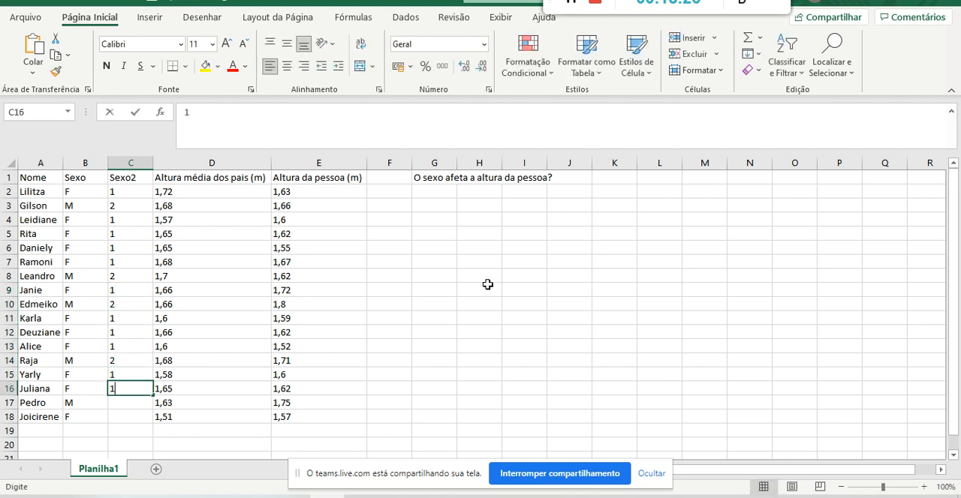
key(Return)
text(2)
key(Return)
text(1)
key(Return)
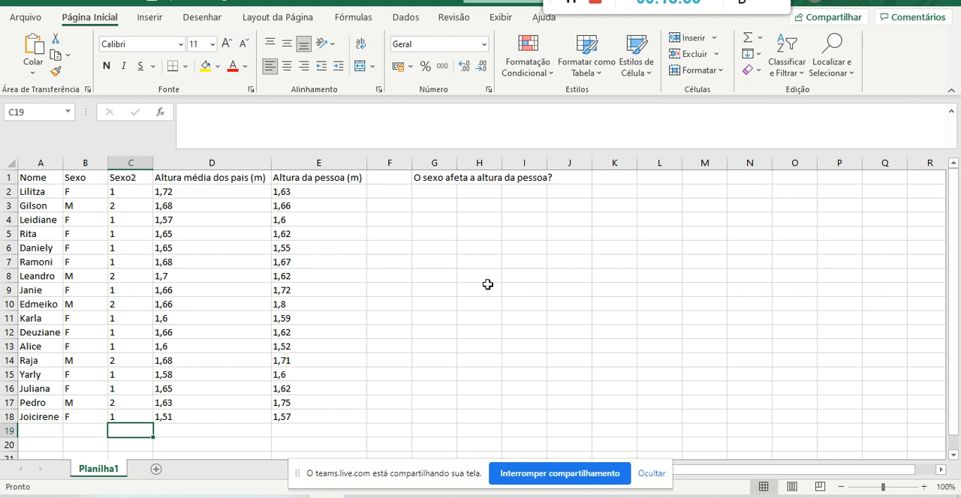
Examine the Sexo and Sexo2 columns side by side, comparing the text categories with their numeric codes.
click(88, 164)
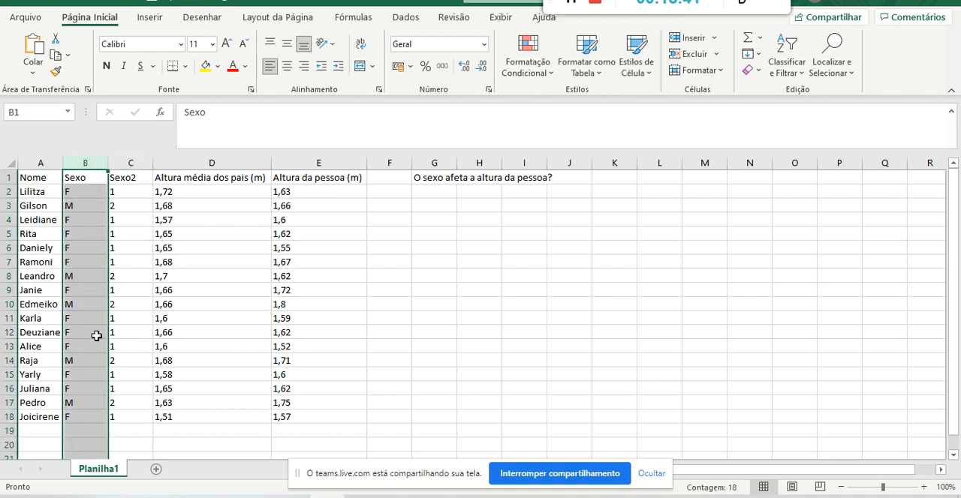
click(121, 157)
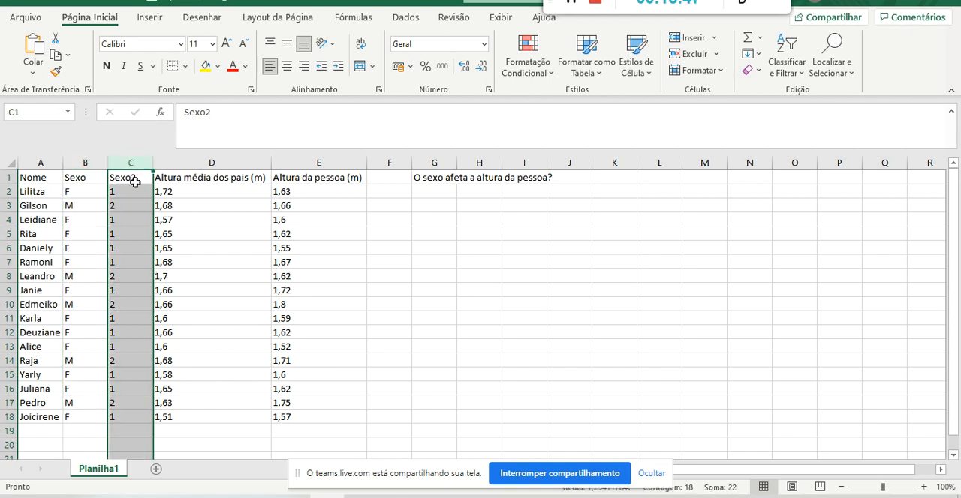
click(81, 194)
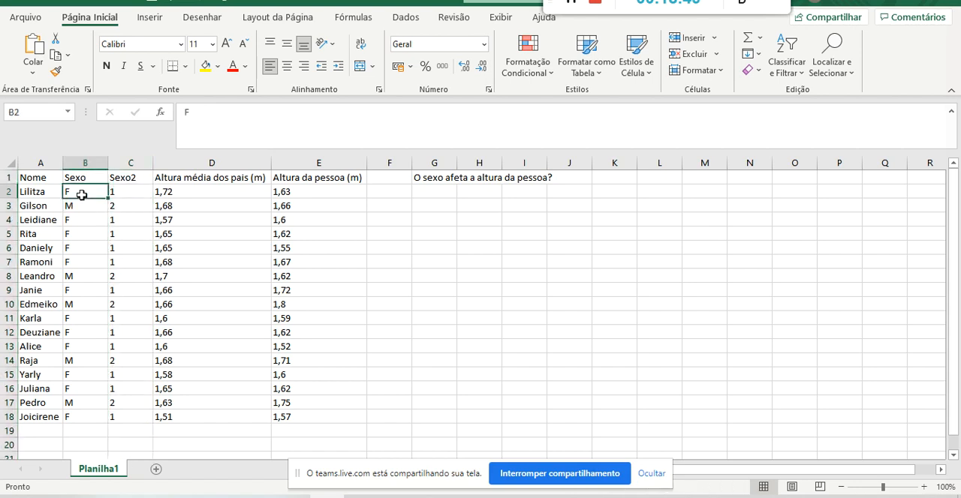
click(138, 196)
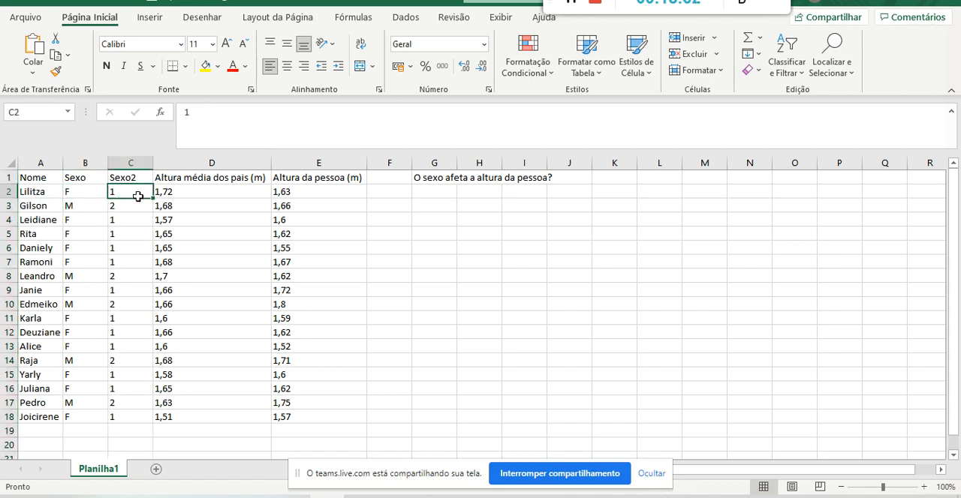
click(88, 192)
click(87, 206)
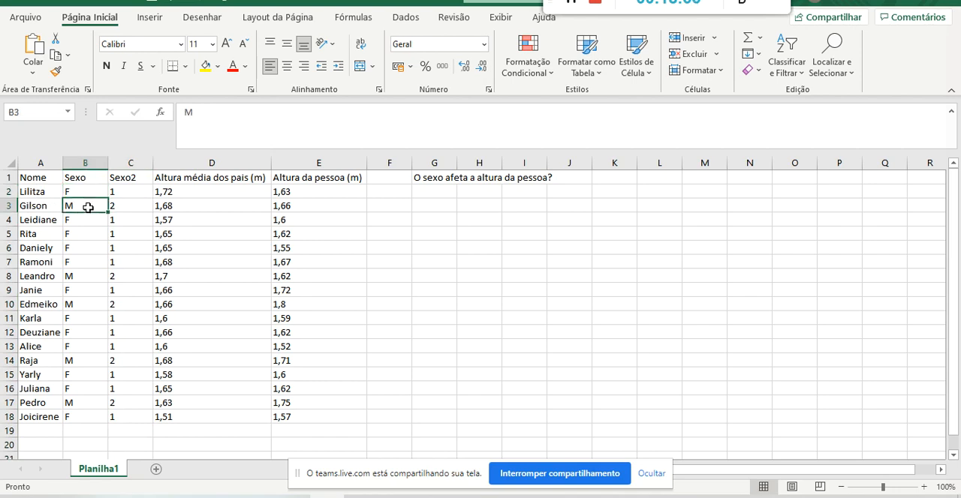
click(87, 194)
click(87, 207)
click(127, 193)
click(130, 205)
click(130, 219)
click(129, 234)
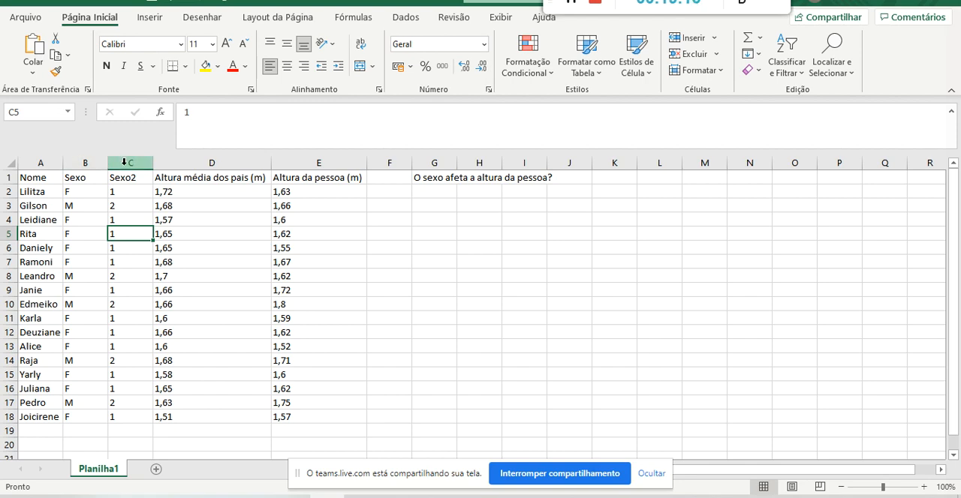
click(80, 162)
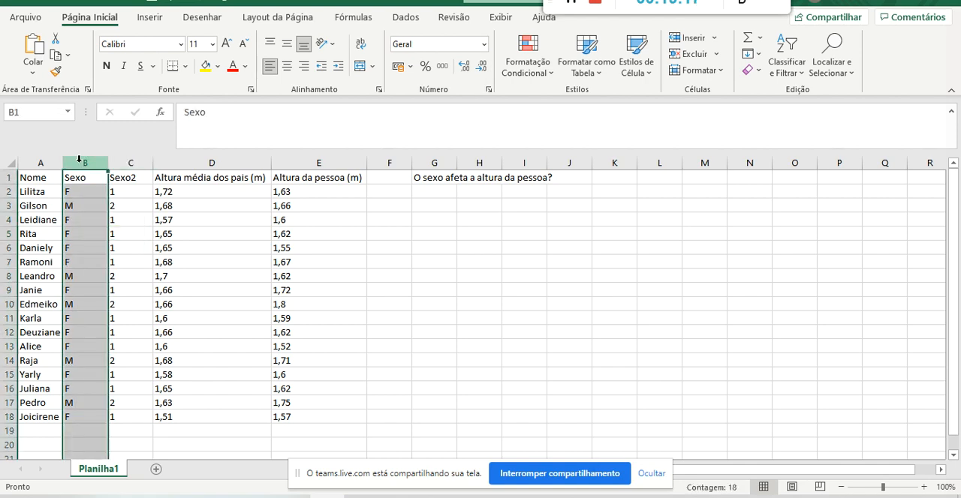
Insert a markers-only scatter chart from the Sexo2 and Altura da pessoa (m) columns.
click(142, 162)
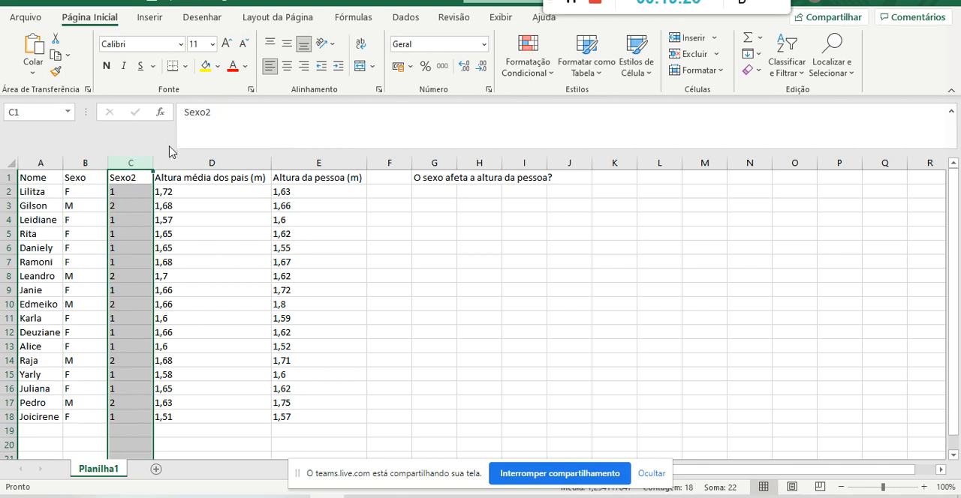
ctrl+click(314, 162)
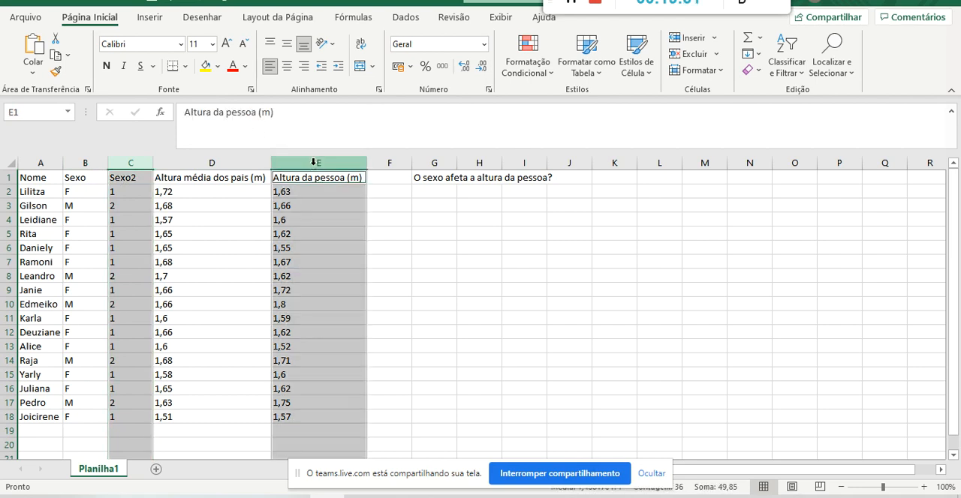
click(149, 21)
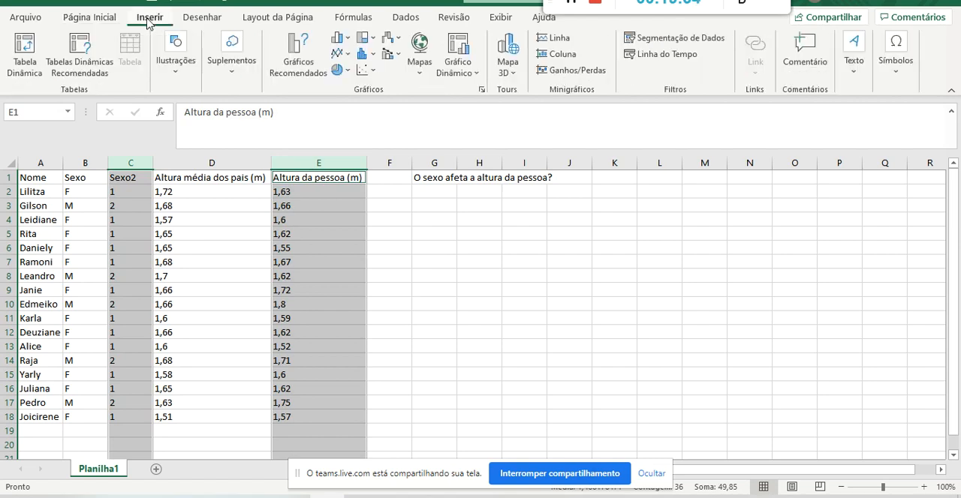
click(365, 71)
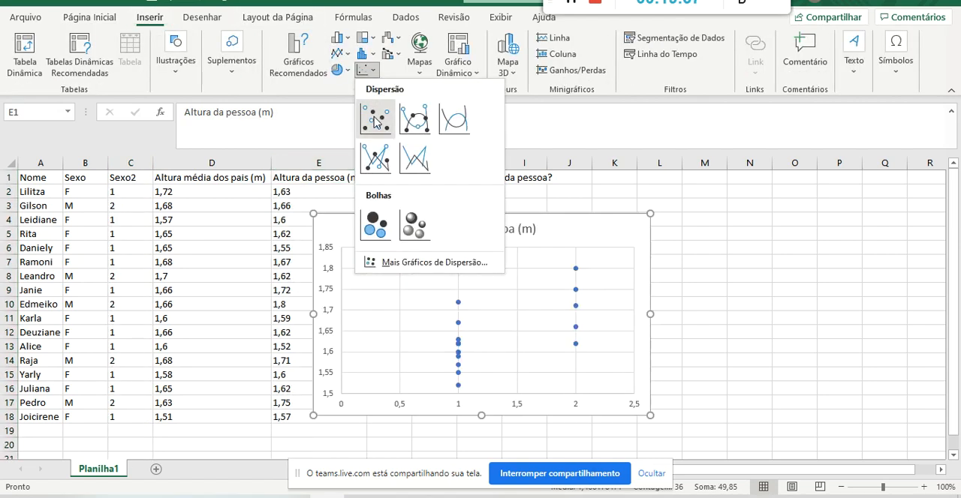
click(374, 118)
Move the scatter chart off the data, below the question about sex and height, starting at column G.
drag(367, 229, 435, 233)
key(ctrl+z)
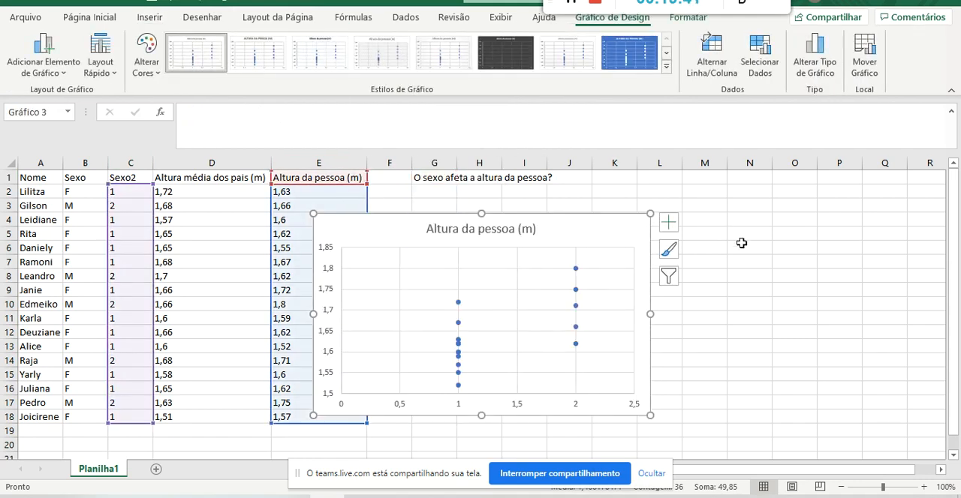
click(749, 247)
click(390, 228)
drag(369, 225, 469, 223)
click(675, 182)
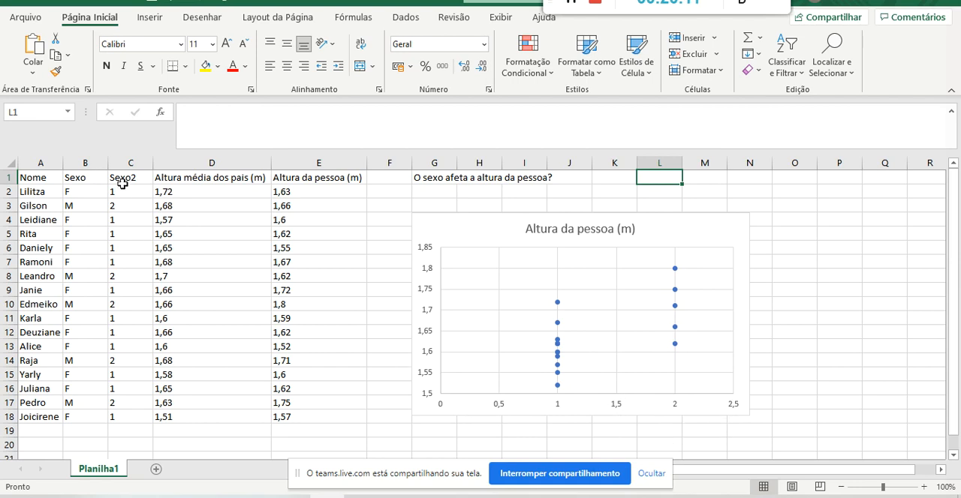
Compare the Sexo2 codes in C2:C18 with the horizontal axis values of the scatter chart.
drag(124, 192, 131, 413)
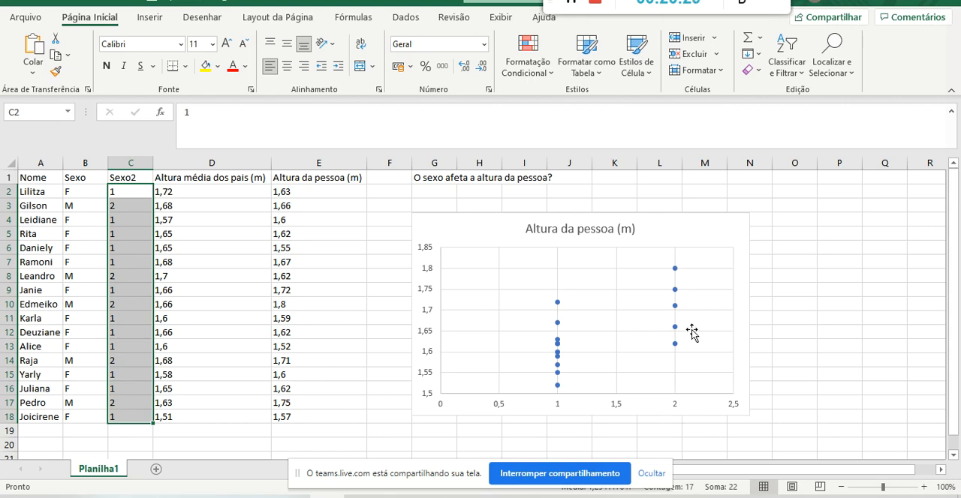
click(125, 204)
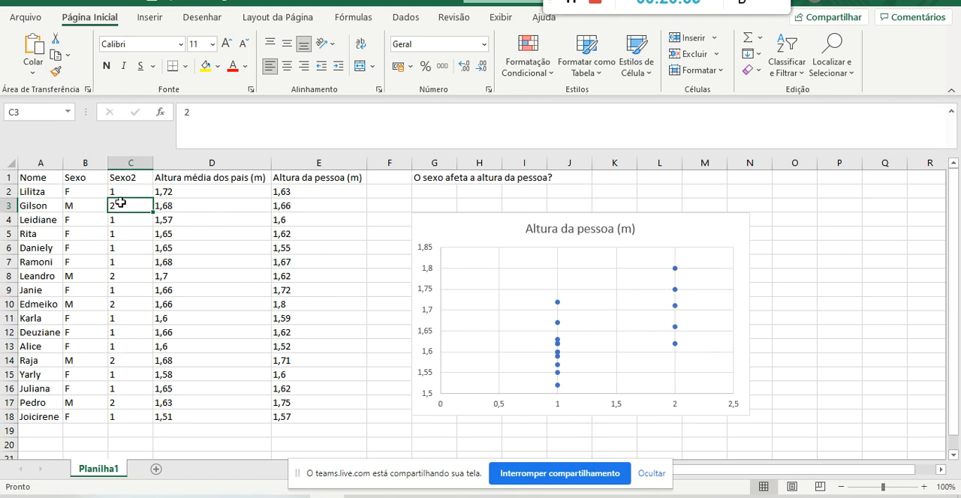
click(124, 275)
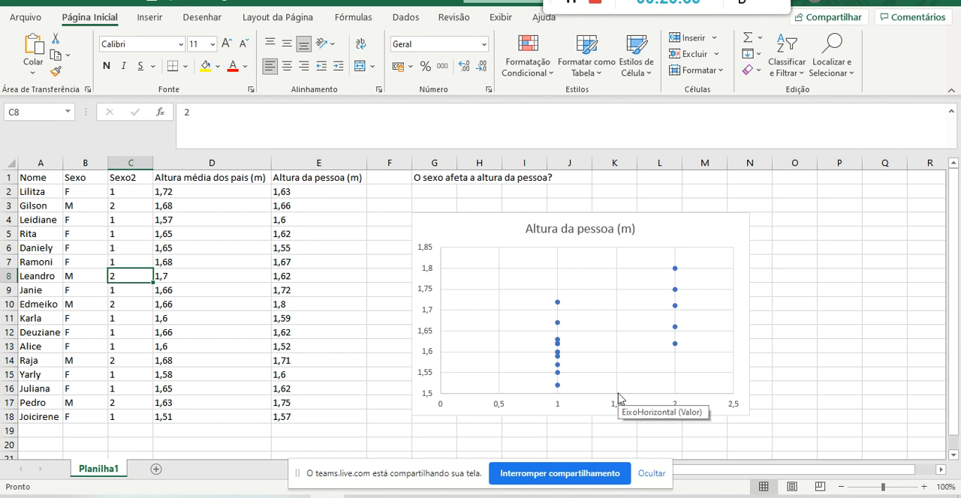
click(557, 407)
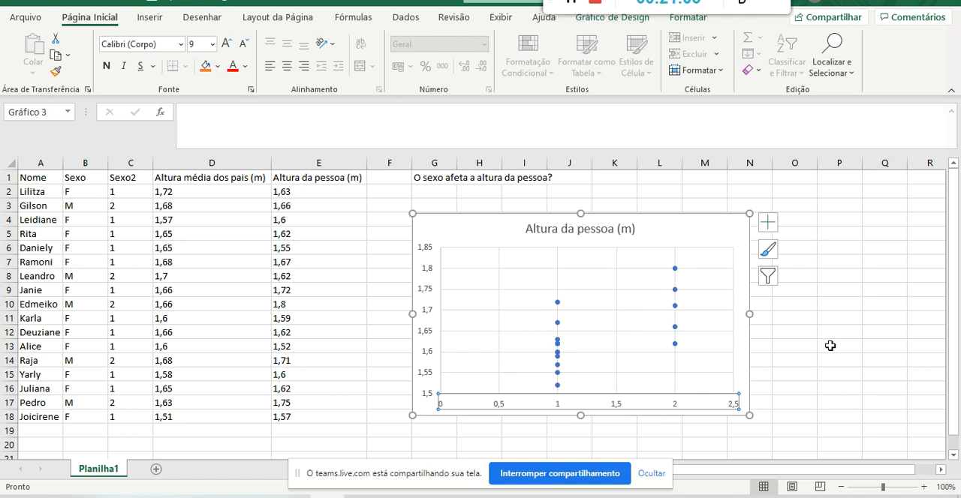
Delete the Altura da pessoa (m) title from the scatter chart.
click(625, 229)
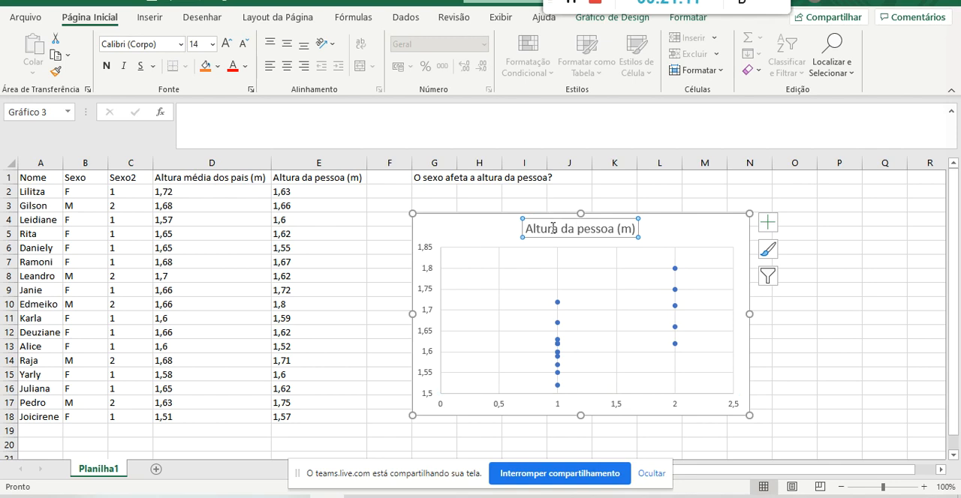
key(Delete)
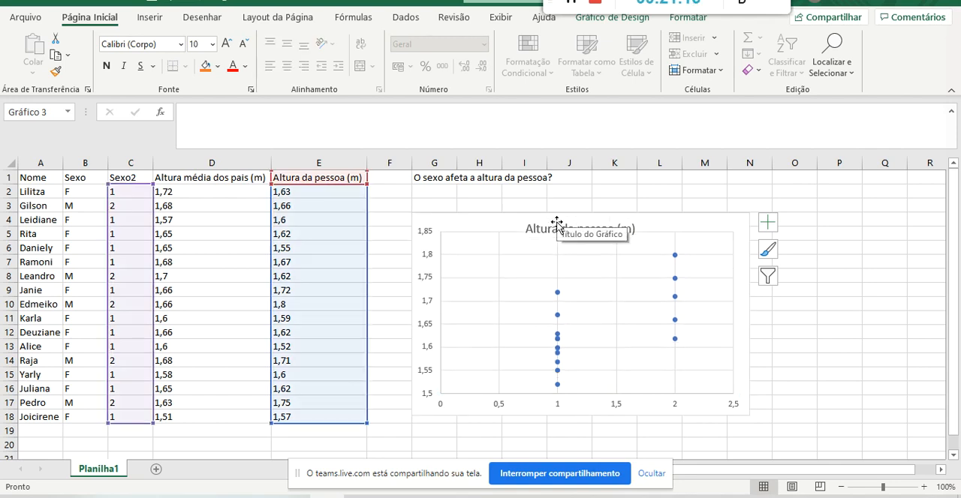
click(536, 225)
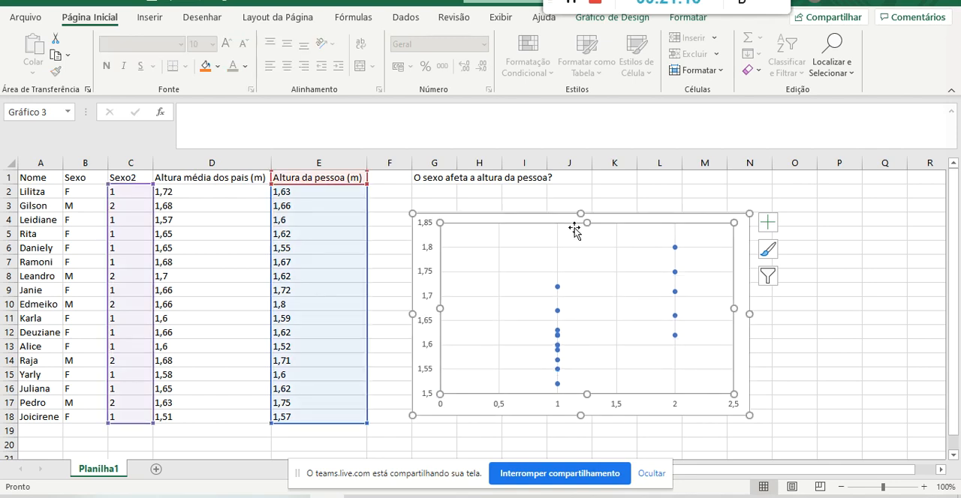
click(558, 242)
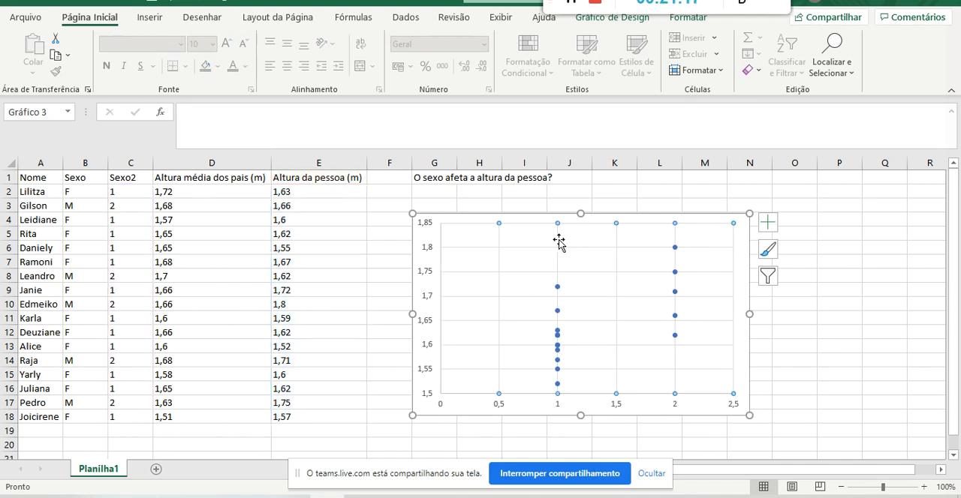
Delete the vertical and horizontal gridlines from the scatter chart and narrow the chart so it ends in column K.
key(Delete)
click(558, 249)
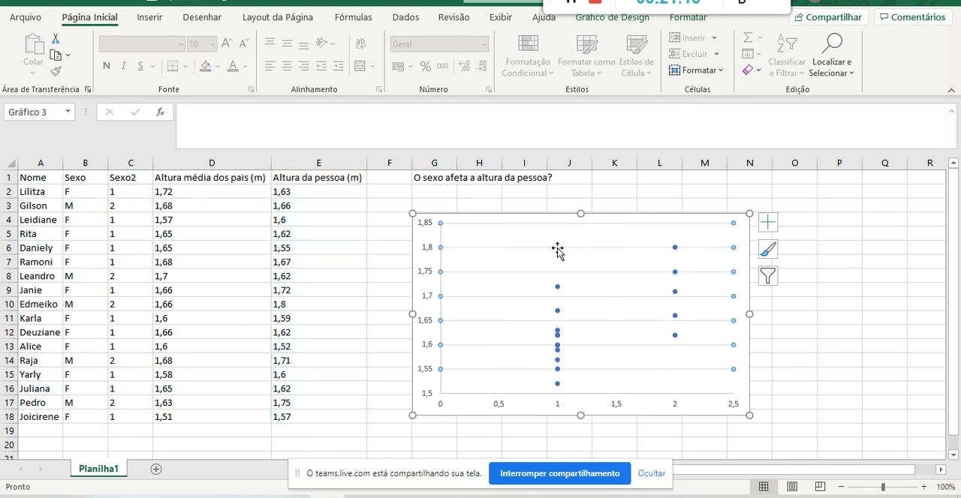
key(Delete)
drag(749, 313, 638, 310)
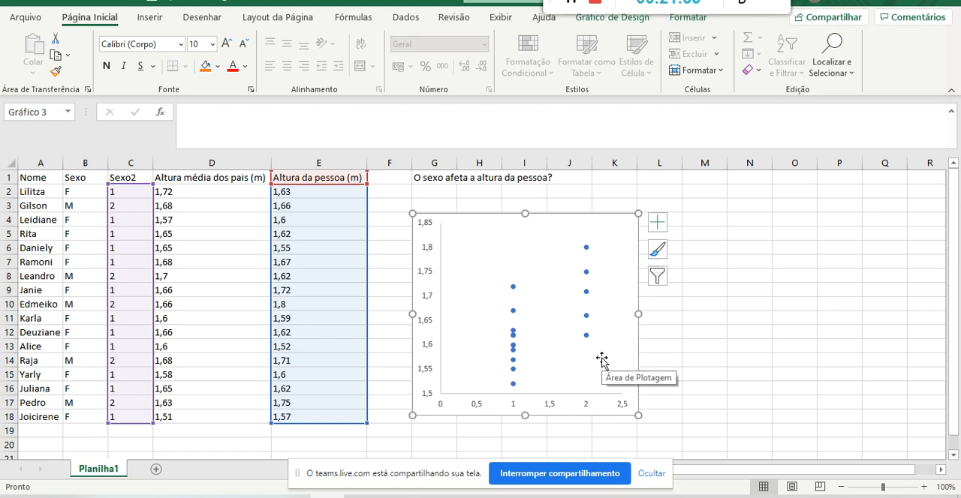
Add axis titles to the scatter chart and set the vertical one to "Altura da pessoa (m)".
click(656, 228)
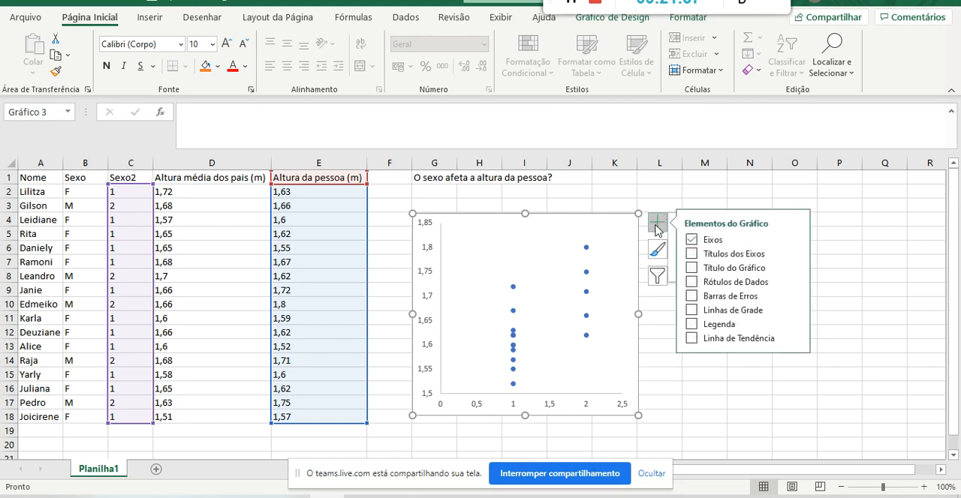
click(736, 255)
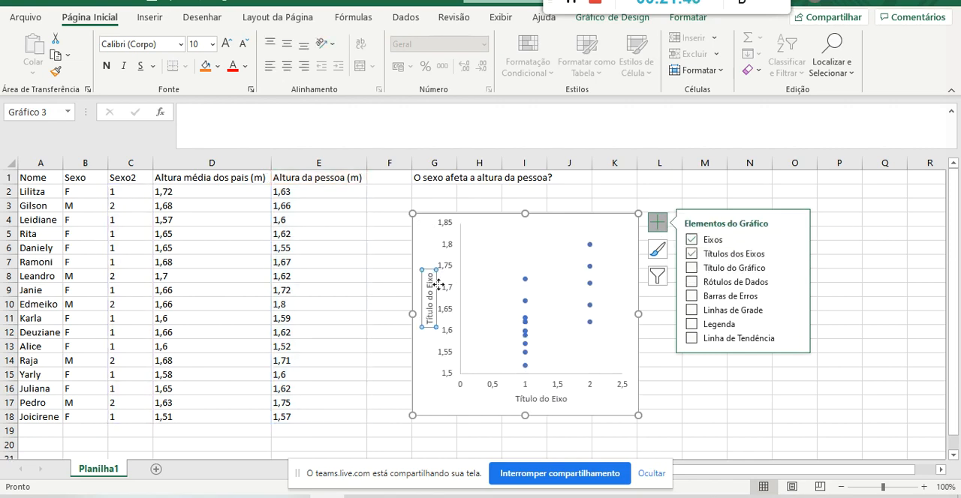
drag(430, 275, 575, 223)
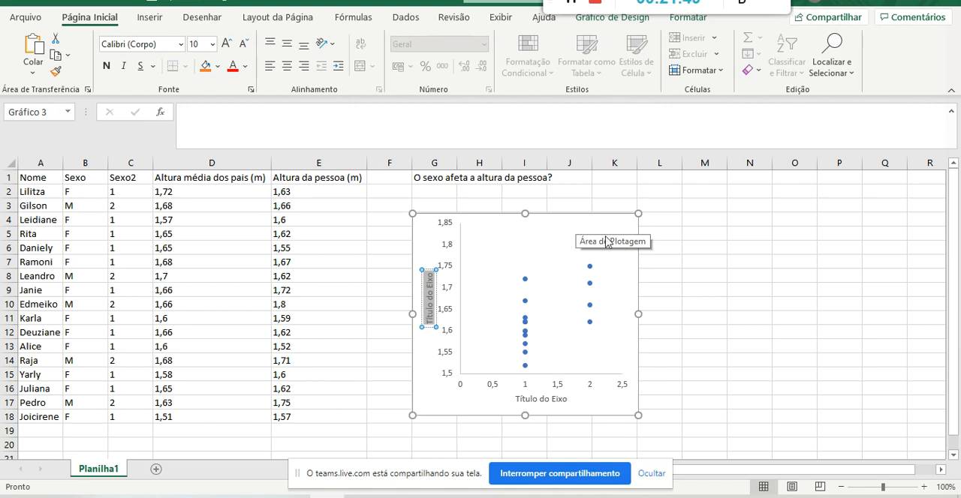
text(Altura da pessoa)
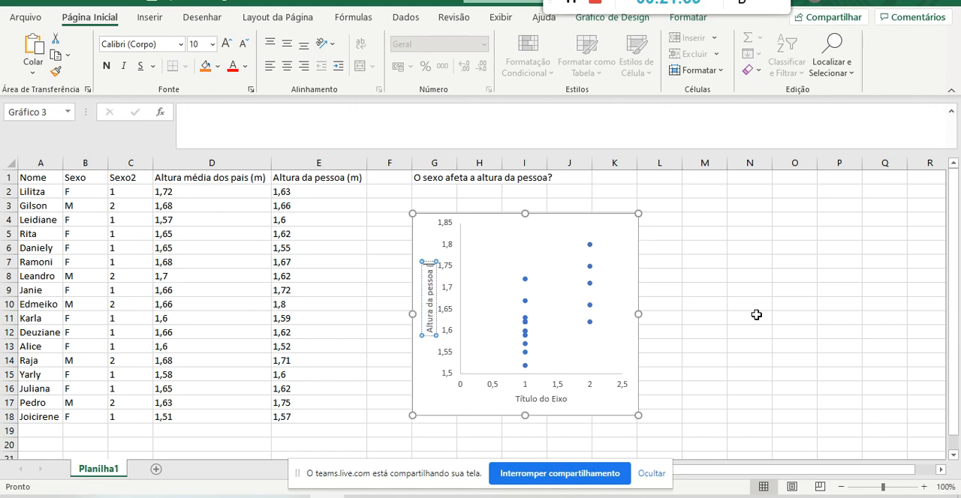
text( (m))
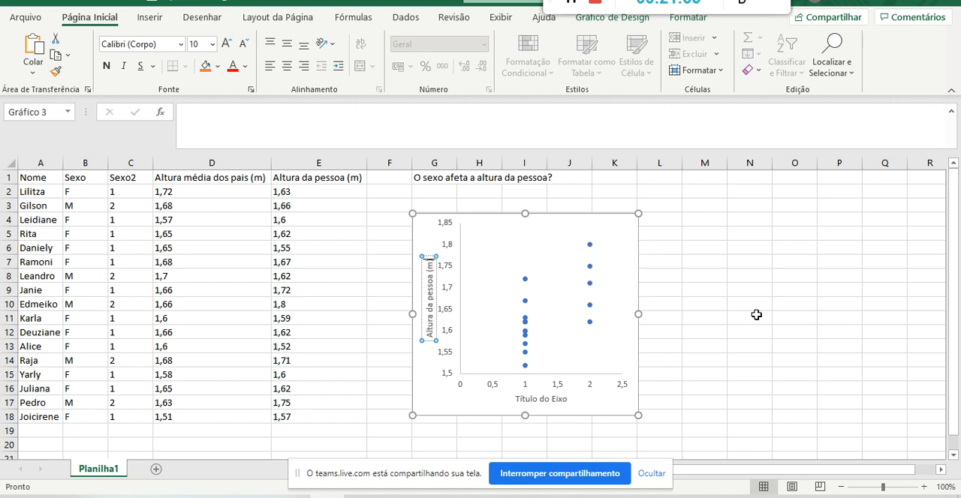
Replace the scatter chart's horizontal axis title with "Sexo".
click(510, 401)
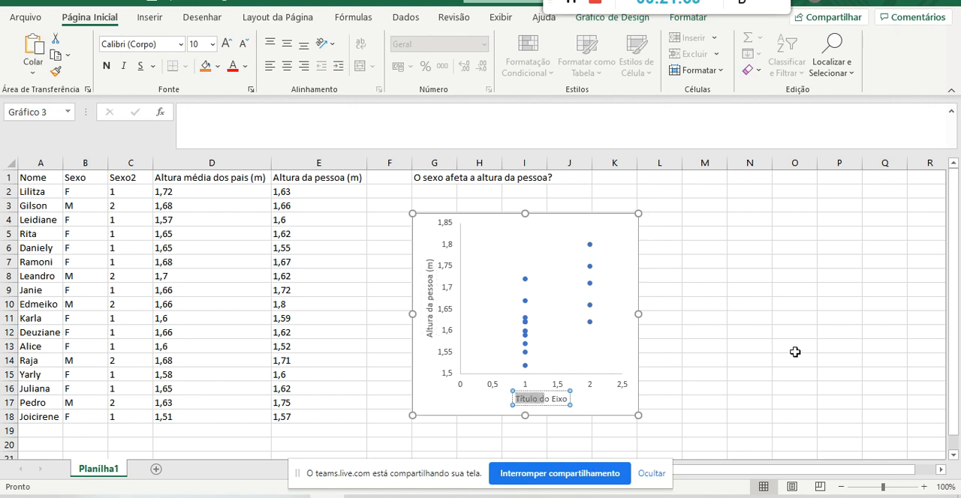
text(Sexo)
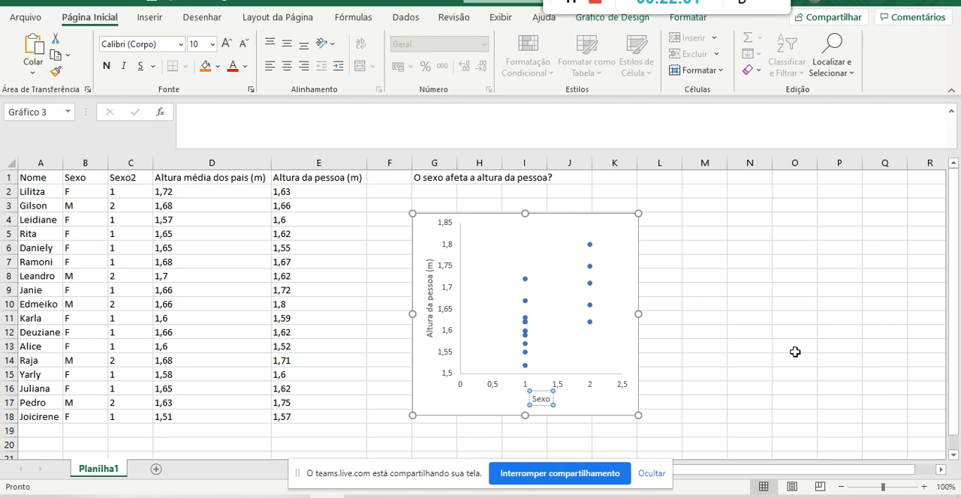
click(541, 390)
click(731, 360)
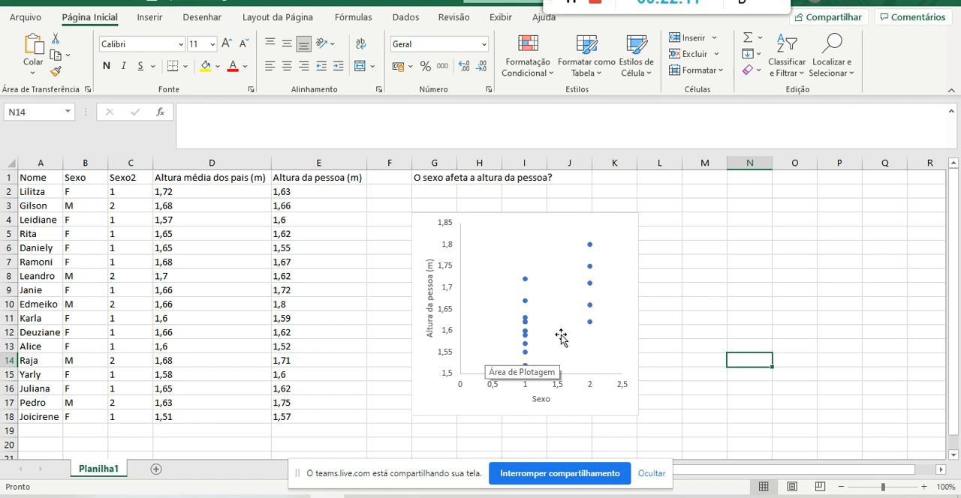
click(541, 380)
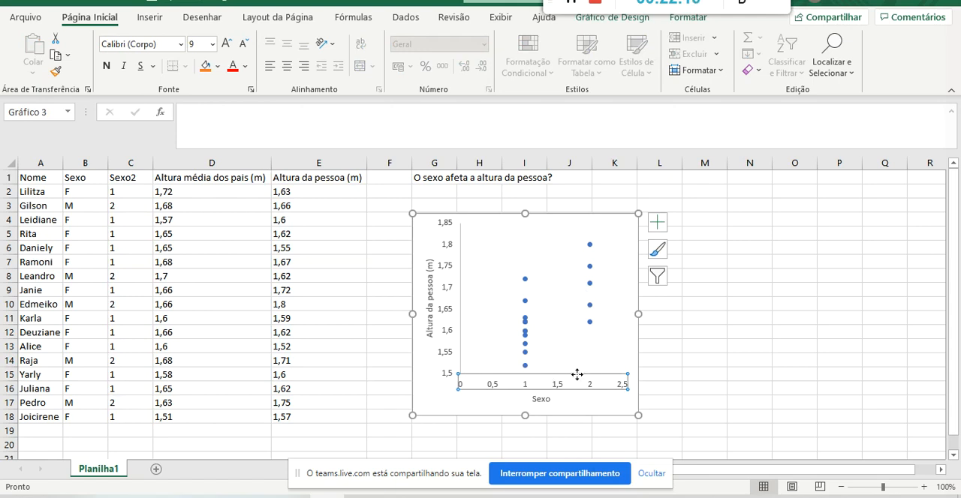
click(590, 267)
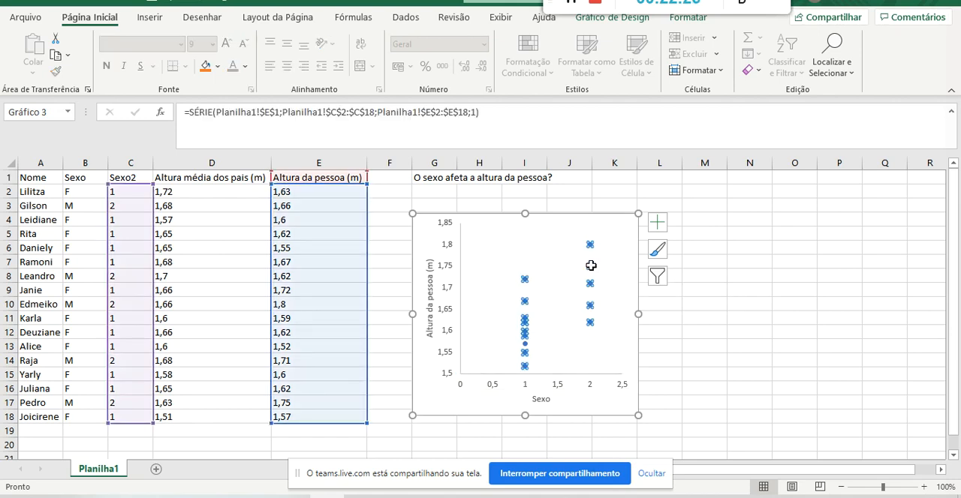
right_click(590, 266)
key(Escape)
click(461, 272)
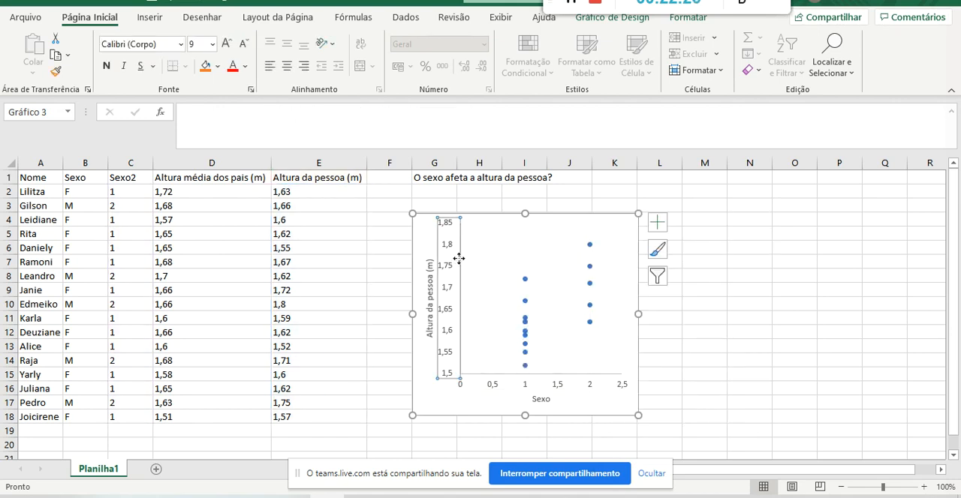
Open the format options of the scatter chart's horizontal axis and set its minimum limit to 0,5.
click(513, 382)
right_click(513, 382)
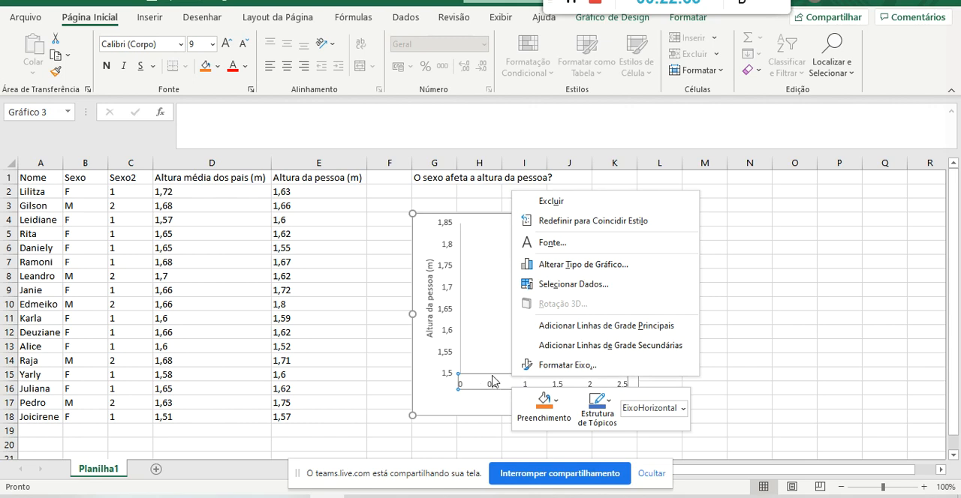
click(586, 365)
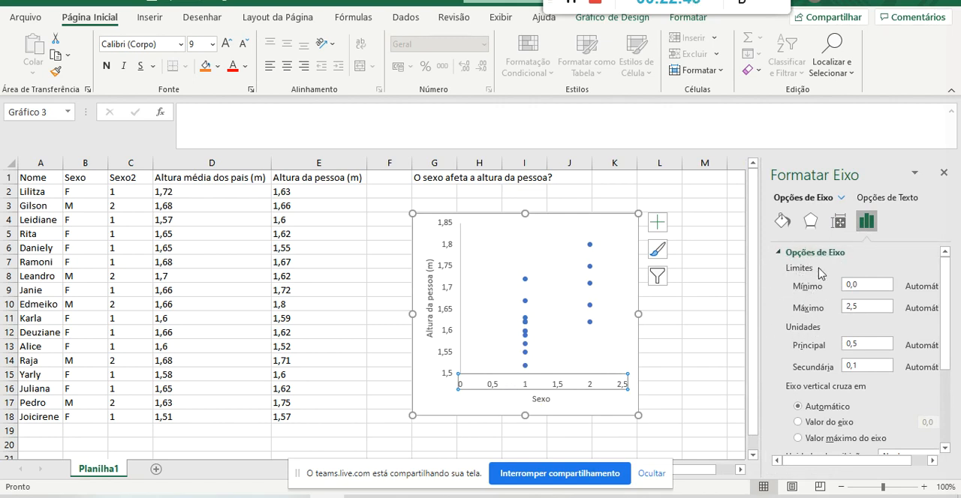
click(881, 286)
click(875, 302)
click(874, 281)
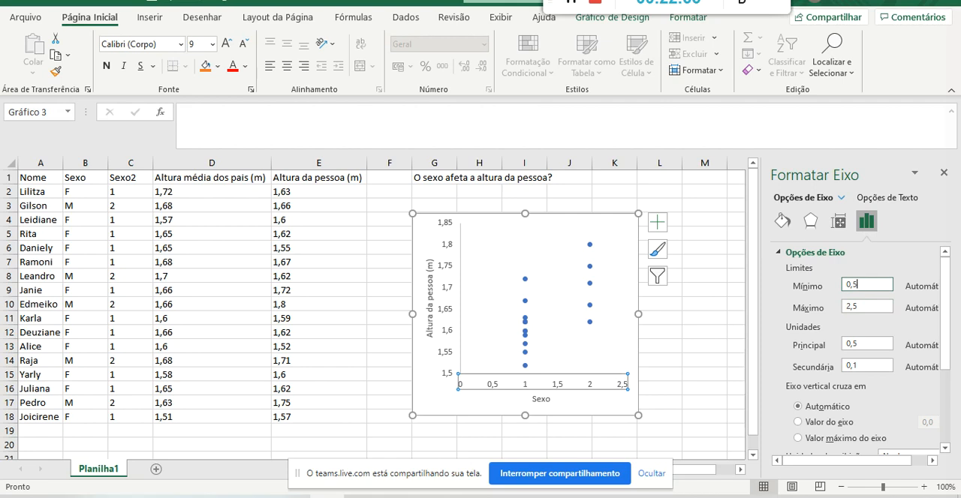
click(871, 307)
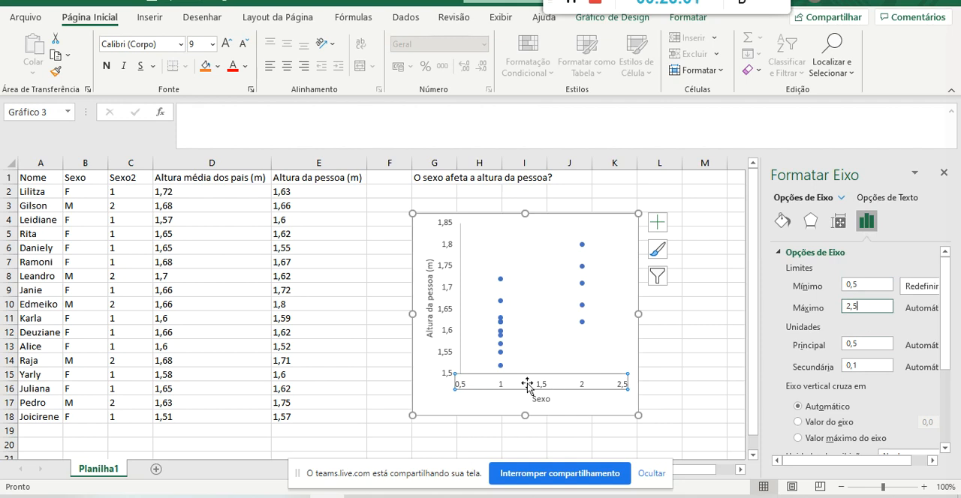
Set the horizontal axis limits to a minimum of 0,3 and a maximum of 2,8.
click(867, 286)
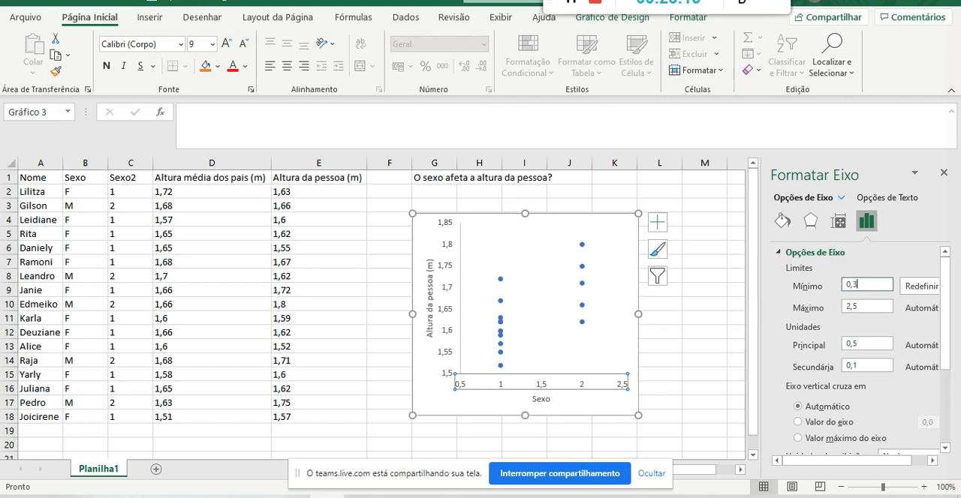
click(867, 304)
key(BackSpace)
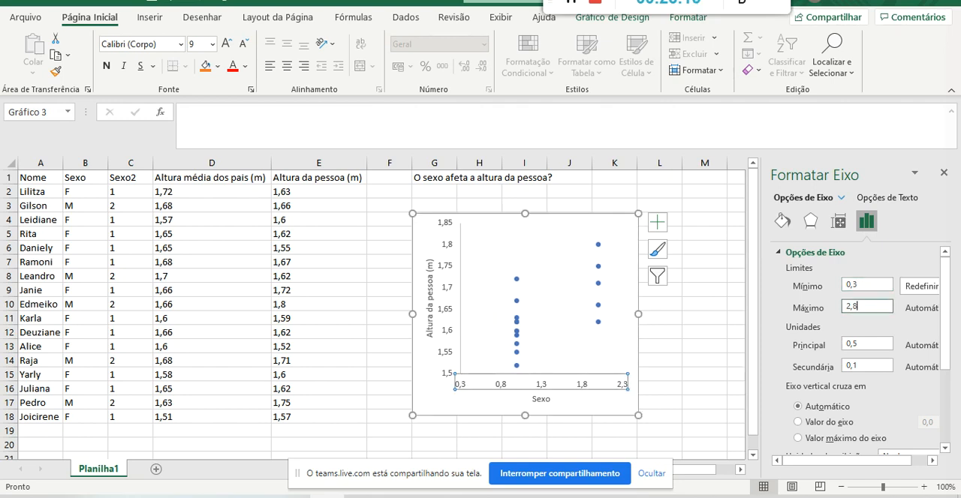
text(8)
Set the horizontal axis minimum limit to 0,4.
click(877, 286)
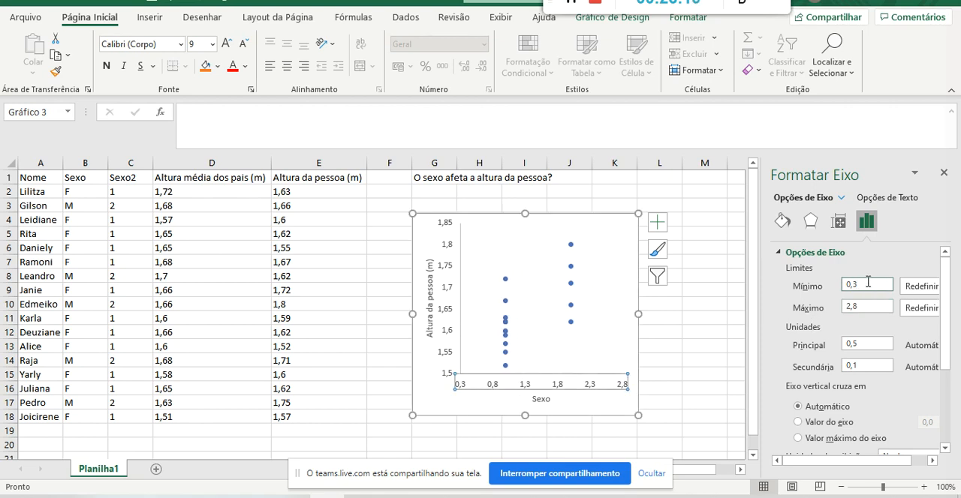
text(4)
key(Tab)
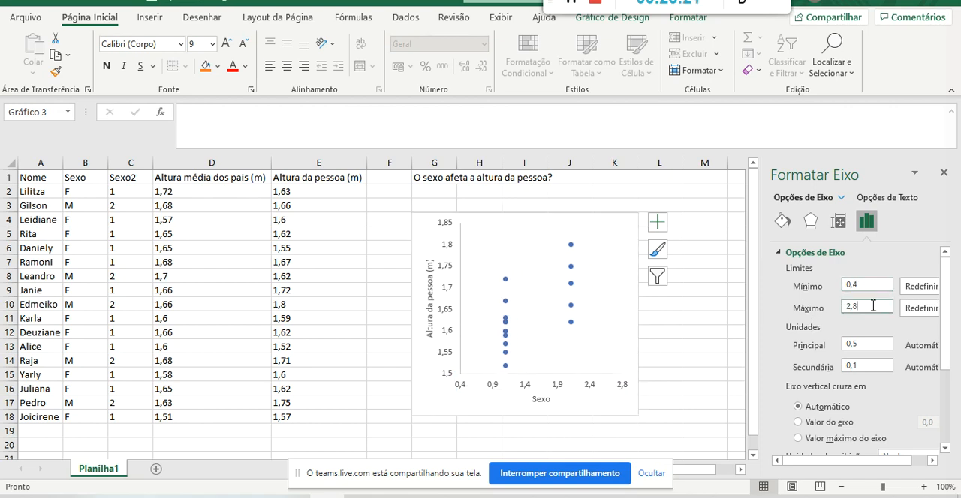
Set the horizontal axis minimum limit to 0,2 and deselect the chart.
click(866, 285)
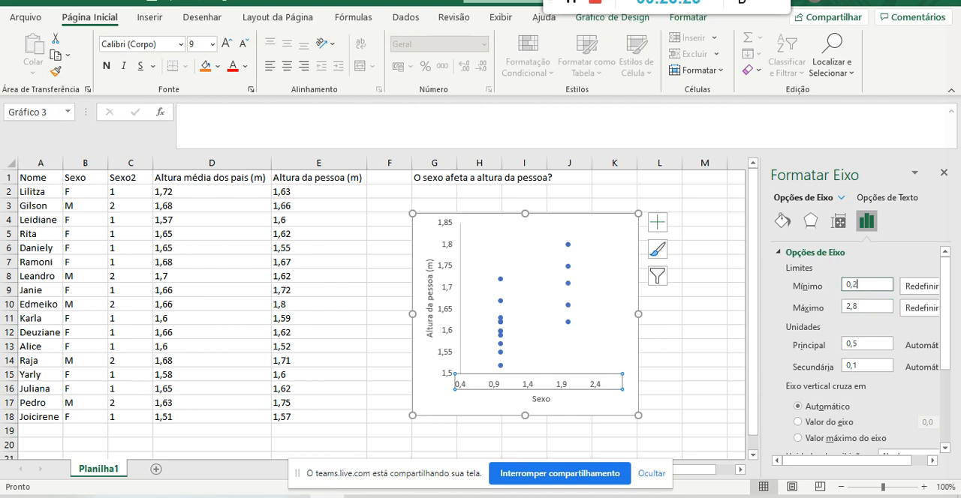
click(870, 305)
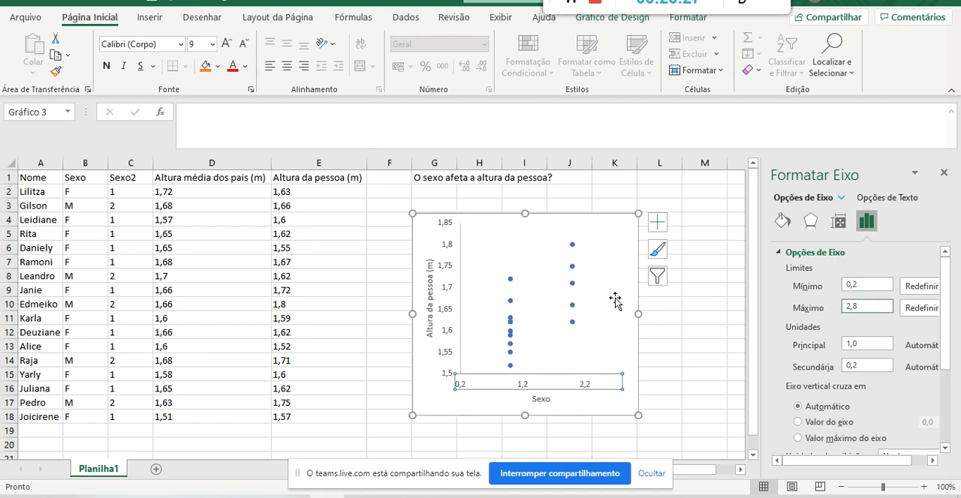
click(884, 286)
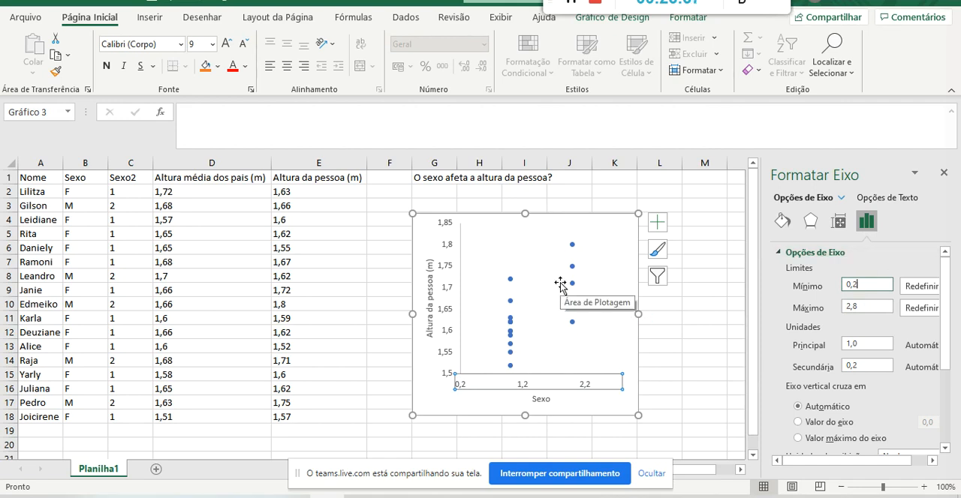
click(687, 332)
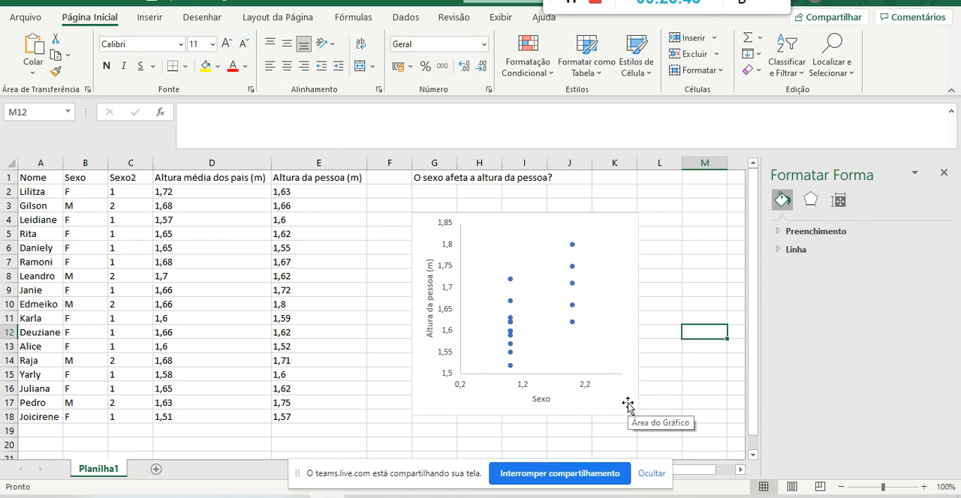
Delete the horizontal axis with its number labels from the scatter chart, keeping the Sexo title.
click(623, 224)
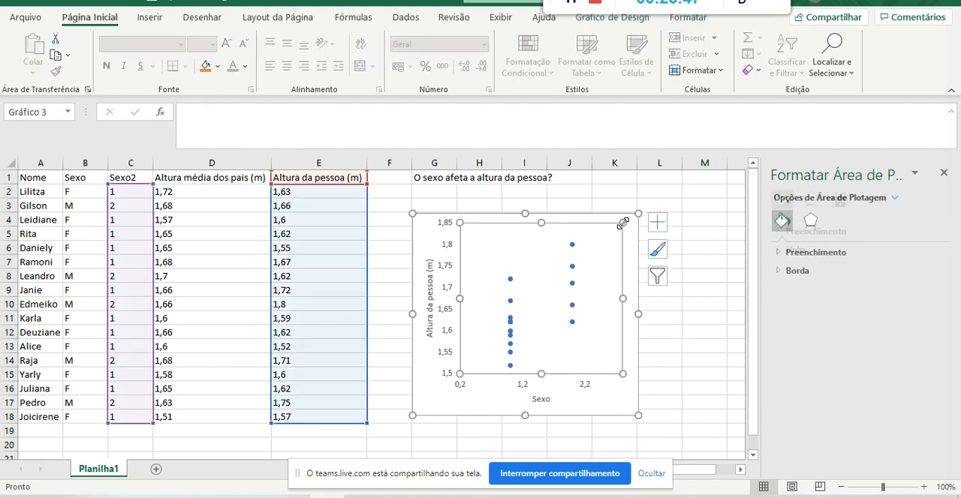
click(523, 386)
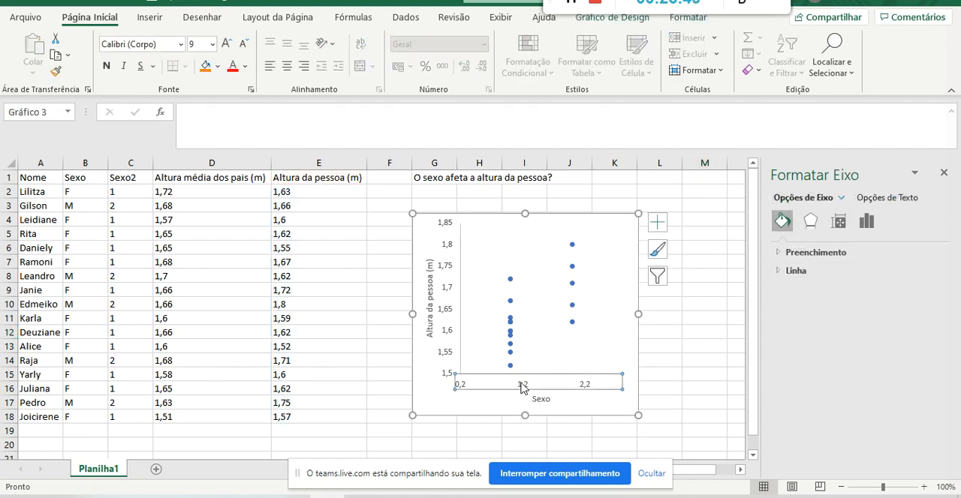
key(Delete)
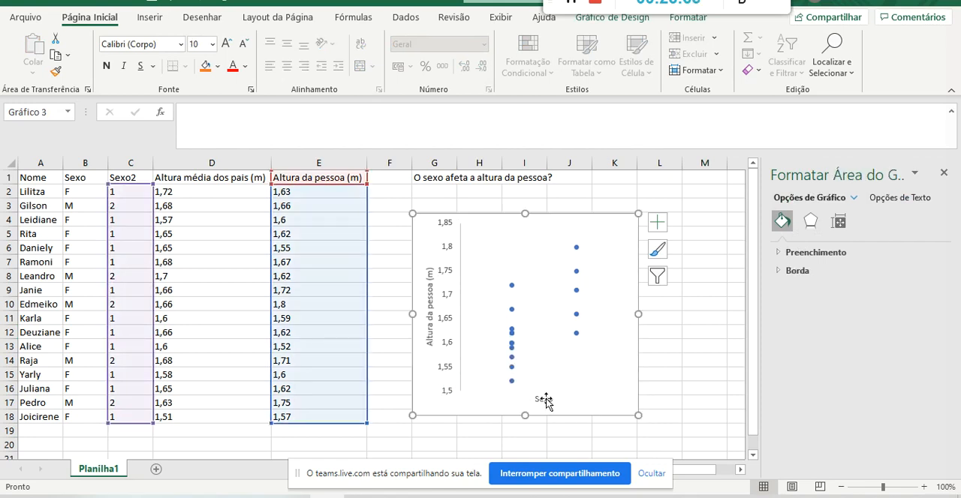
Set the font size of the "Altura da pessoa (m)" and "Sexo" axis titles to 14.
click(430, 267)
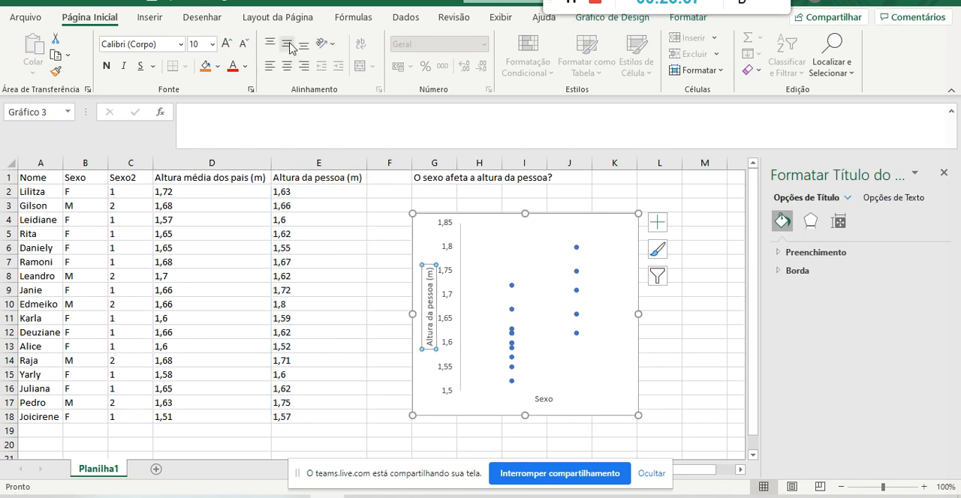
click(199, 44)
text(14)
key(Return)
click(547, 400)
click(200, 42)
text(14)
key(Return)
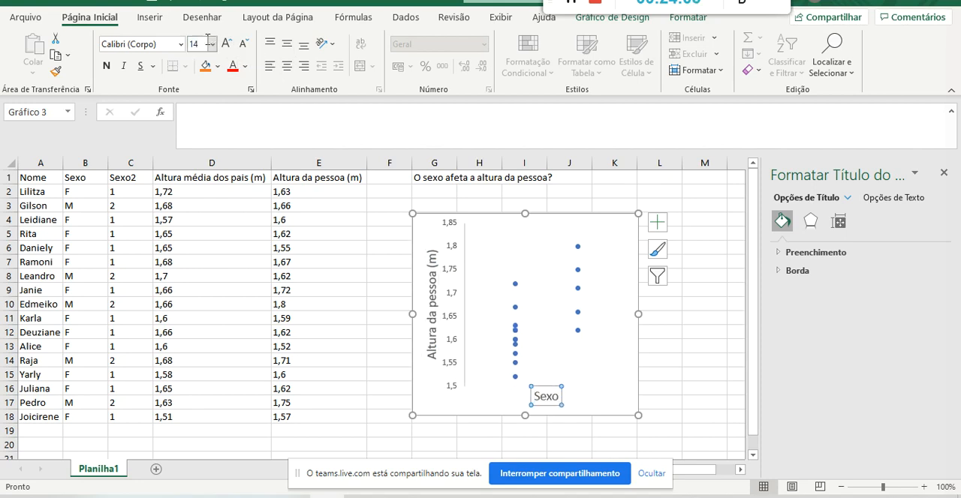
click(610, 351)
click(606, 395)
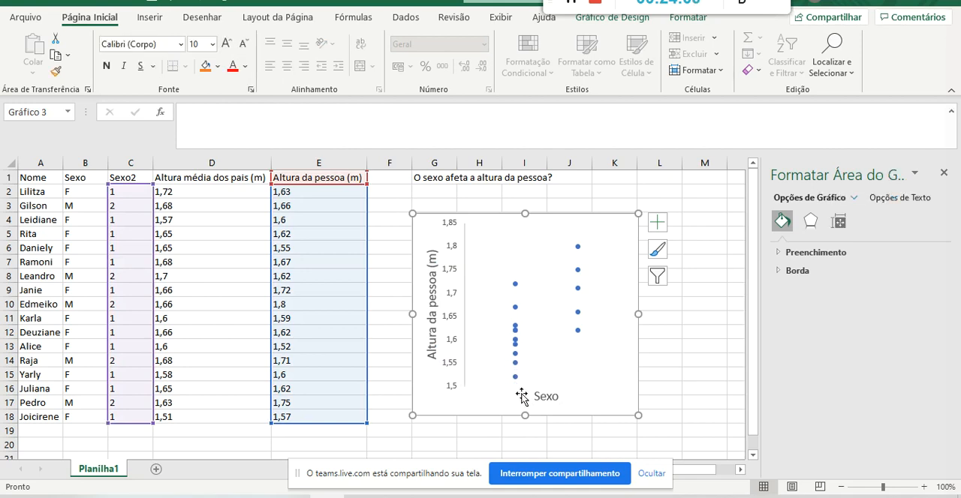
Insert a text box reading "Feminino" inside the scatter chart, shrink it and place it under the first column of points.
click(150, 17)
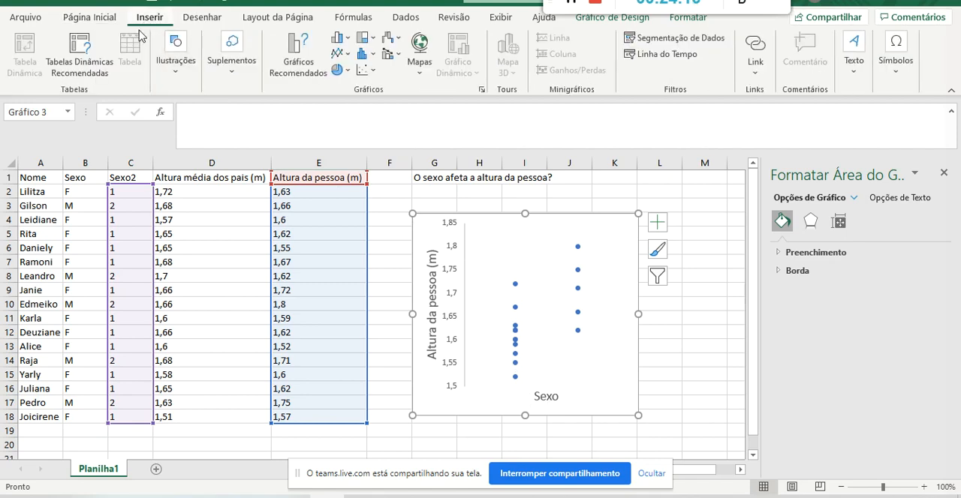
click(89, 20)
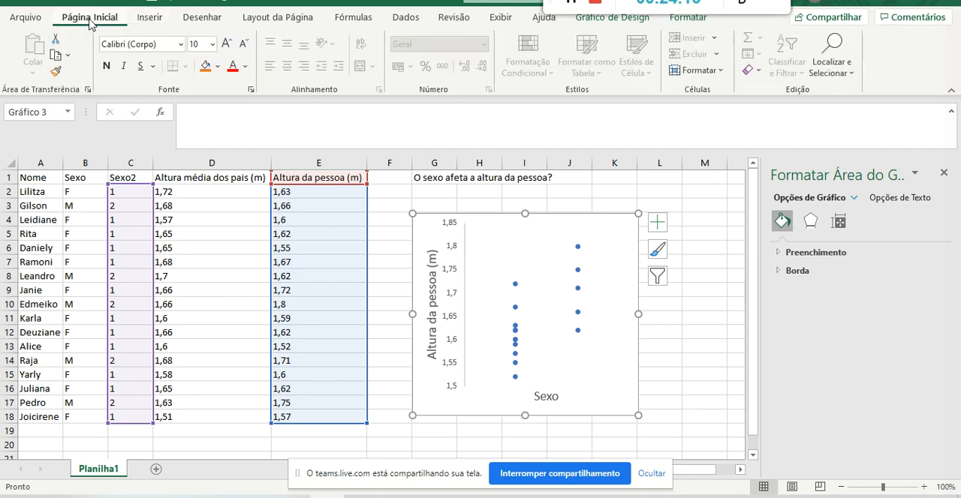
click(129, 18)
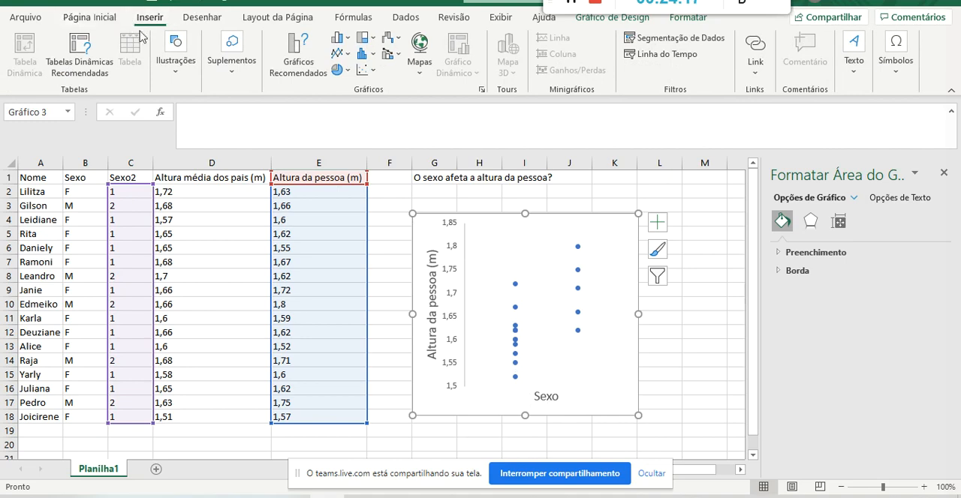
click(856, 77)
click(788, 114)
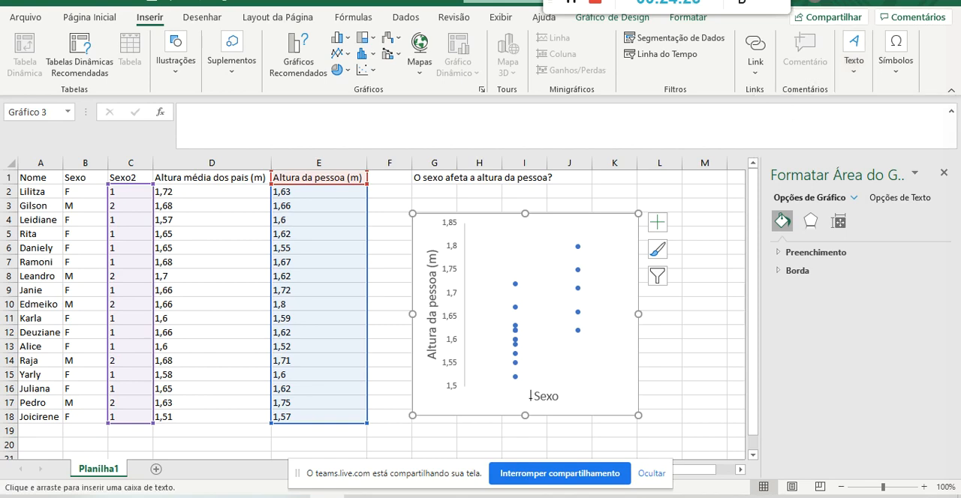
click(496, 388)
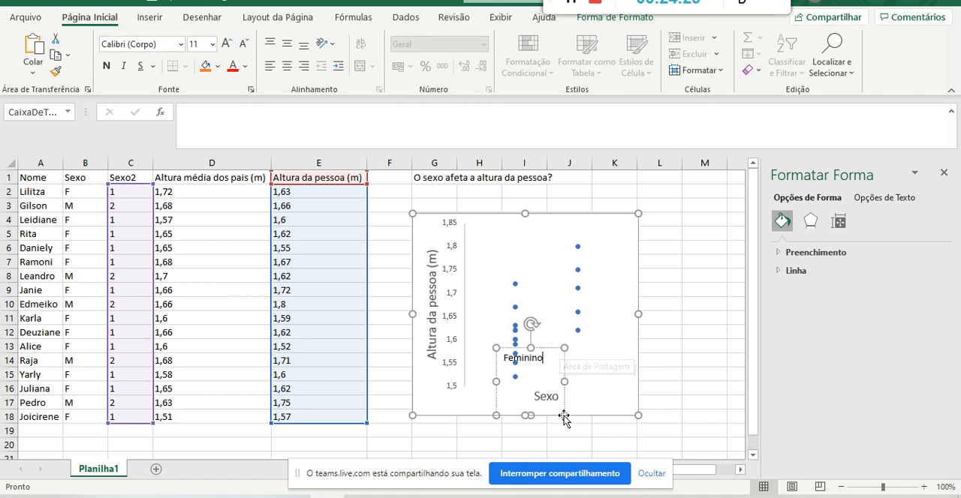
drag(565, 382, 581, 381)
drag(580, 415, 557, 403)
Duplicate the "Feminino" text box, place the copy under the second column of points and change its text to "Masculino".
key(ctrl+c)
key(ctrl+v)
drag(480, 238, 605, 403)
double_click(582, 389)
text(M)
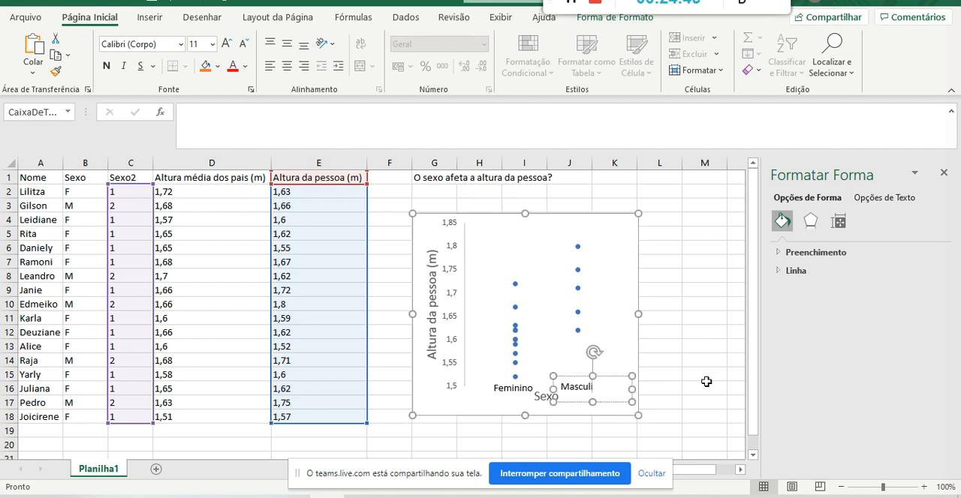
click(698, 371)
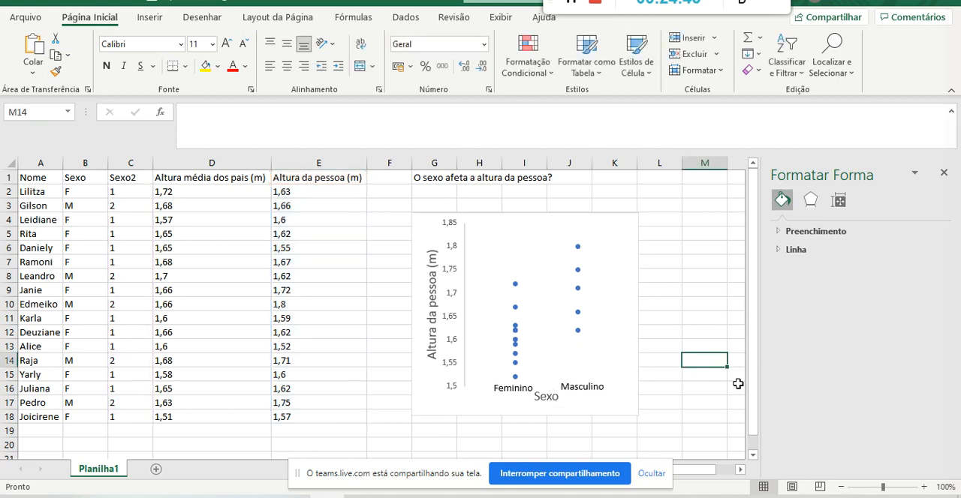
Shift the "Feminino" label slightly to the left under its column of points and deselect the chart.
click(529, 382)
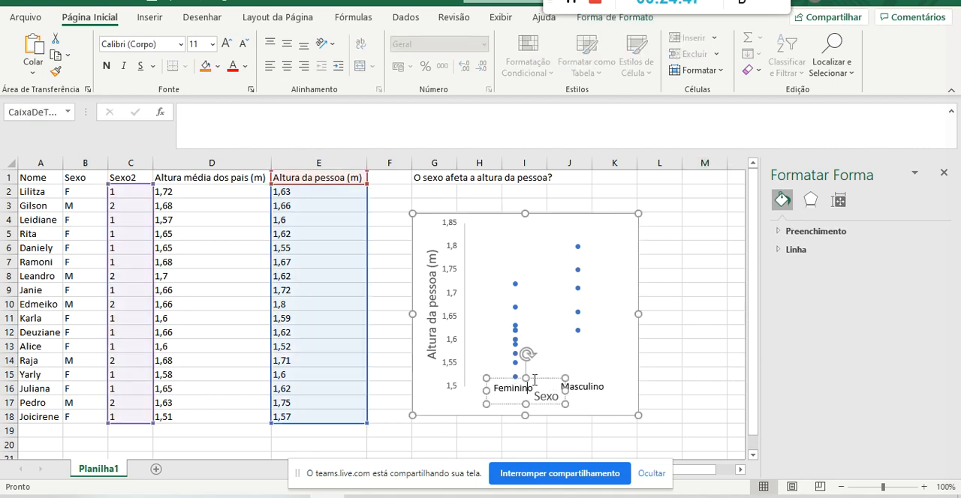
drag(533, 380, 532, 379)
click(707, 359)
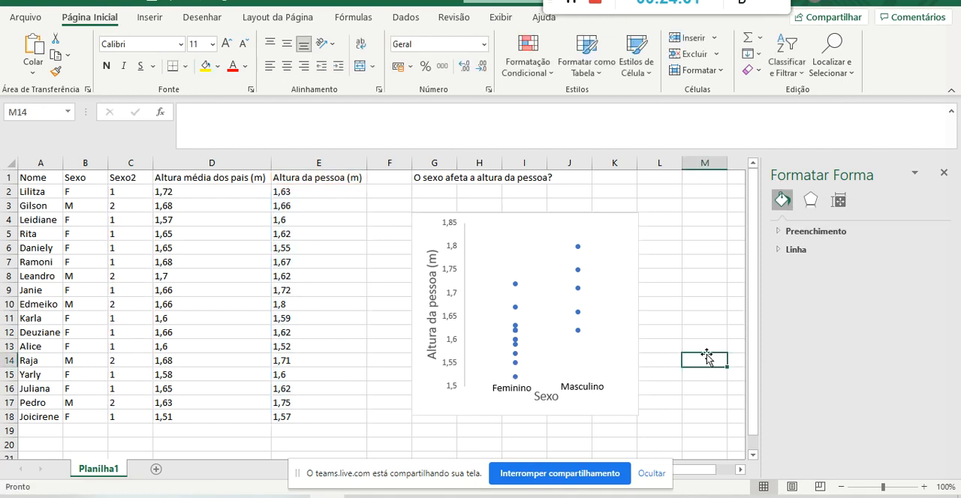
Switch the scatter series to built-in (Interno) circular markers and set their size to 10.
click(578, 246)
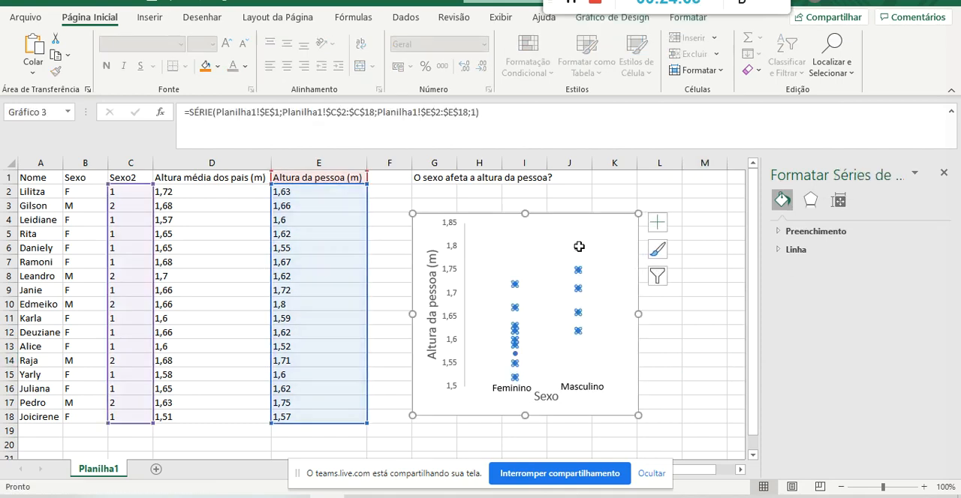
right_click(578, 245)
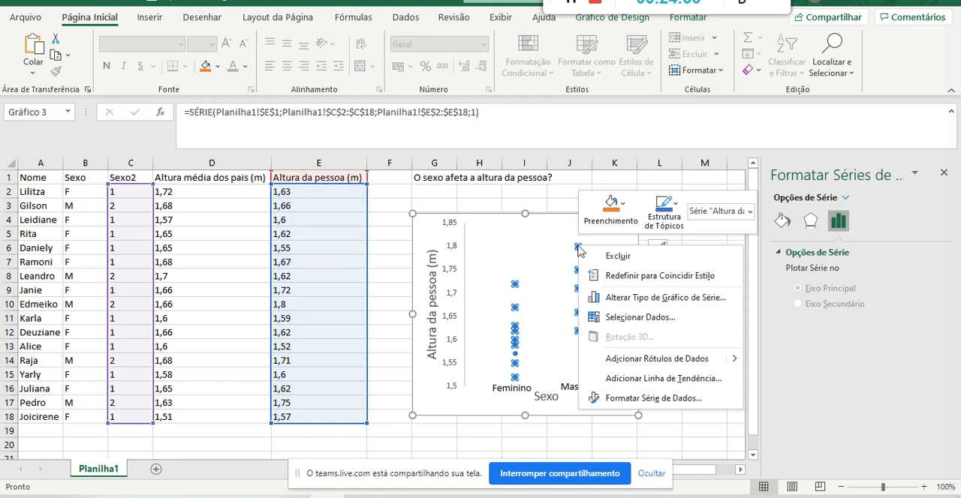
click(630, 402)
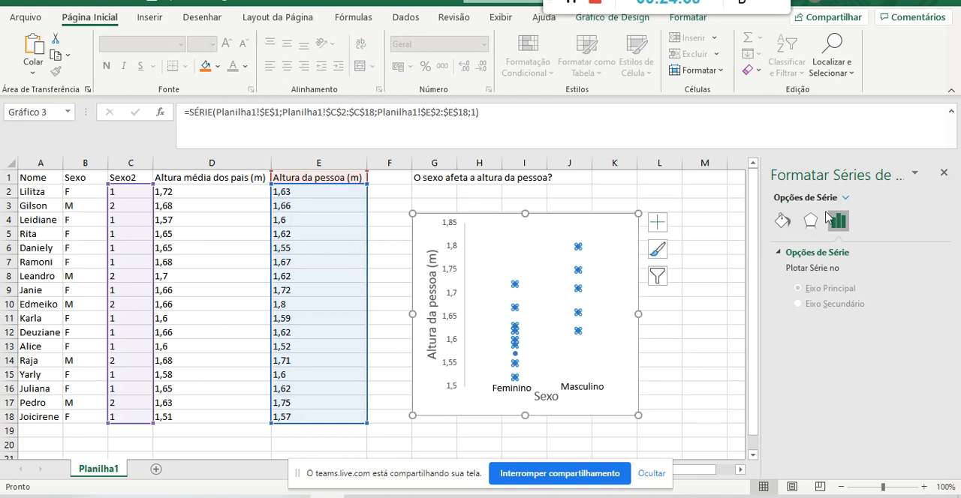
click(782, 220)
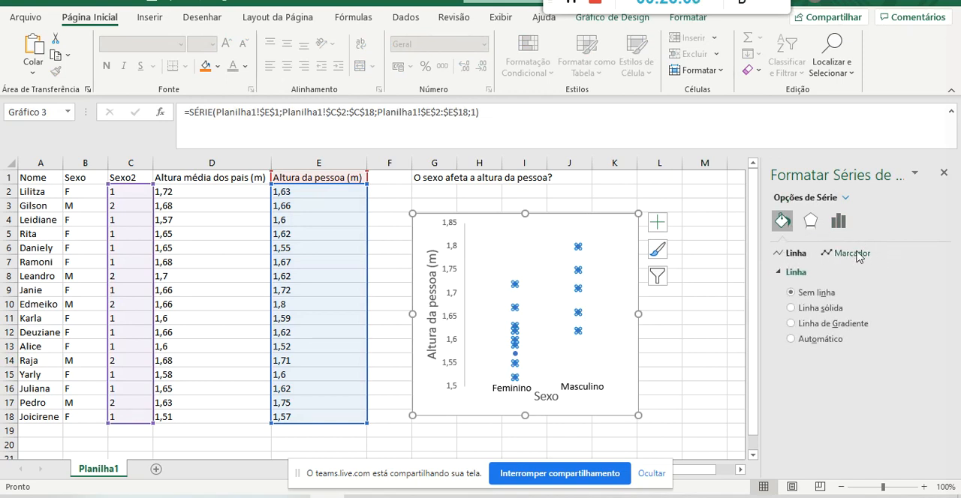
click(859, 254)
drag(947, 323, 949, 302)
click(825, 290)
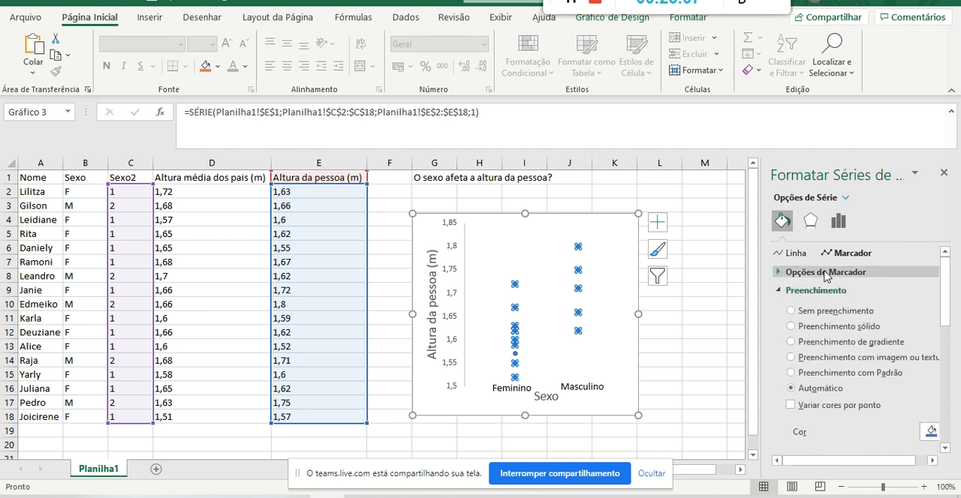
click(826, 272)
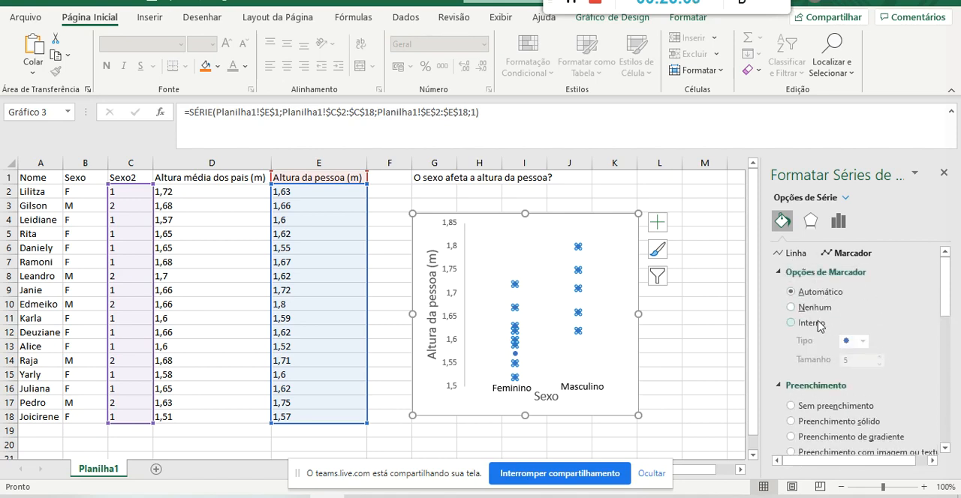
click(792, 323)
click(880, 357)
click(879, 356)
click(880, 356)
click(880, 357)
click(880, 357)
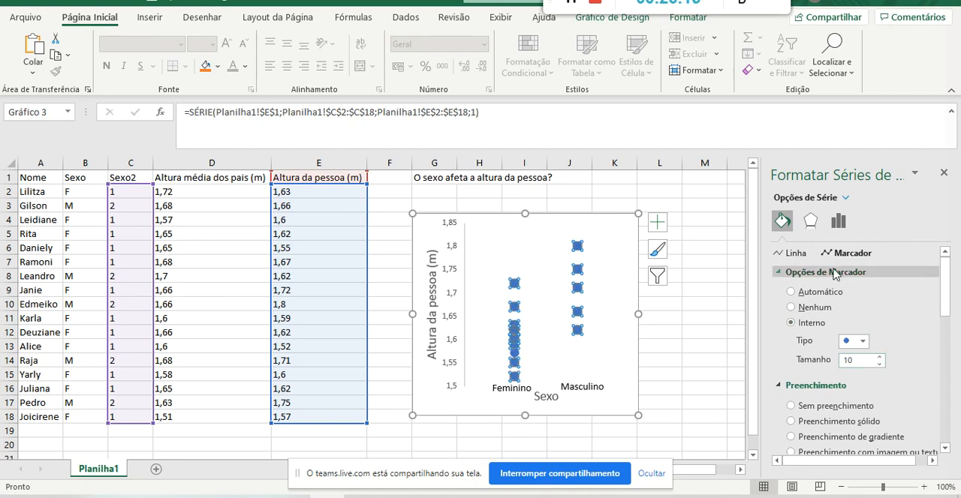
Set both the fill and the border colour of the series markers to black and deselect the chart.
drag(948, 277, 946, 330)
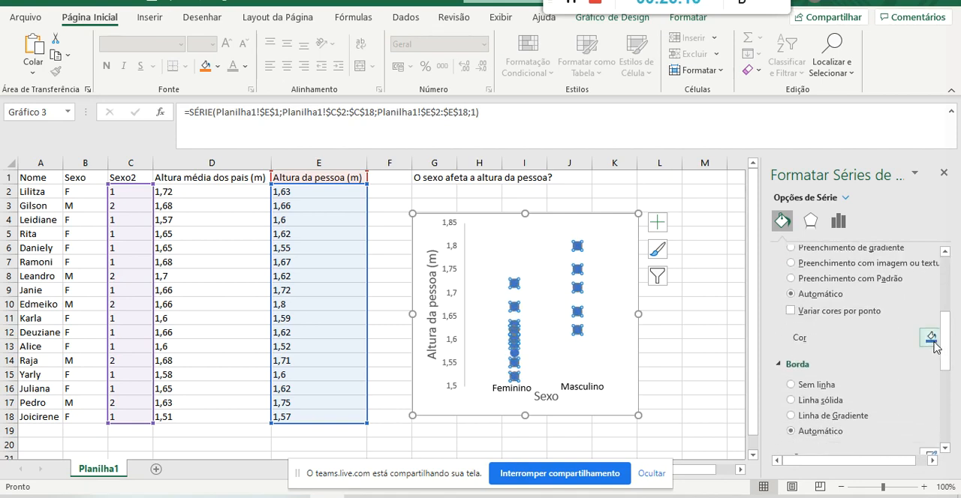
click(933, 337)
click(858, 205)
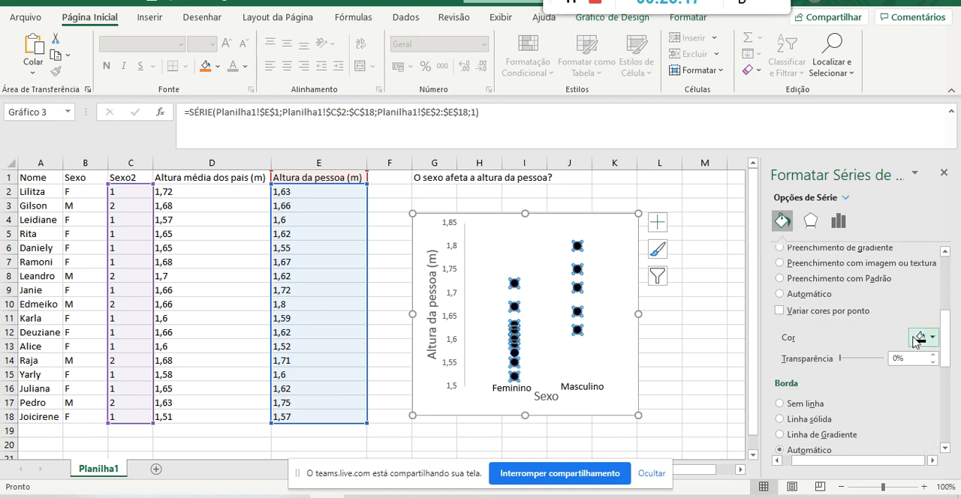
drag(945, 331, 946, 368)
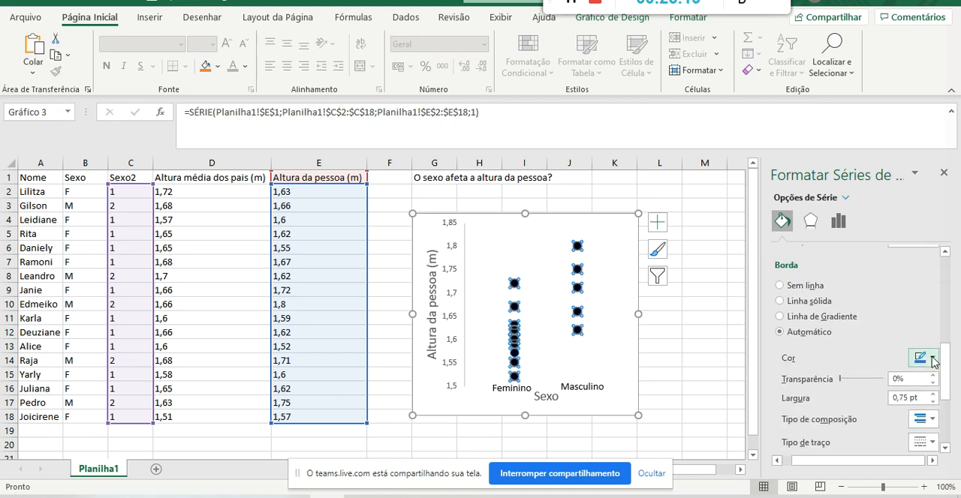
click(920, 357)
click(855, 224)
click(654, 360)
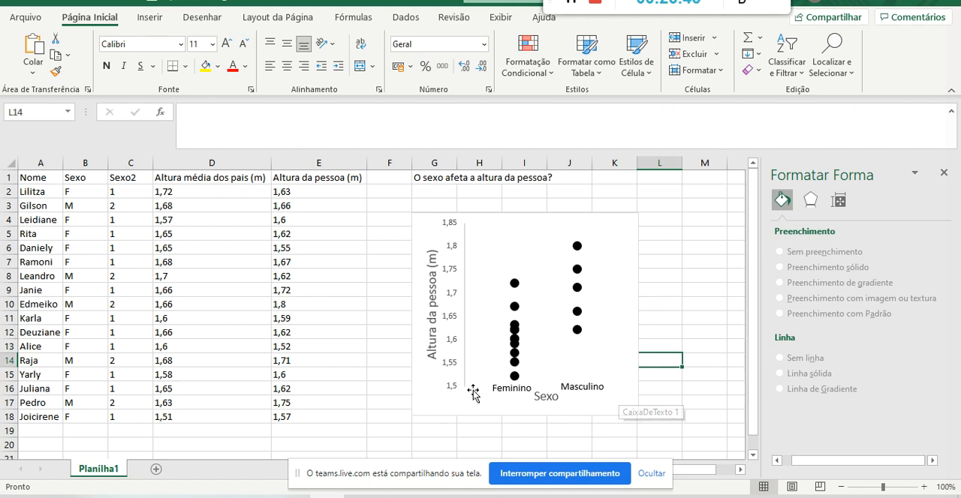
click(388, 415)
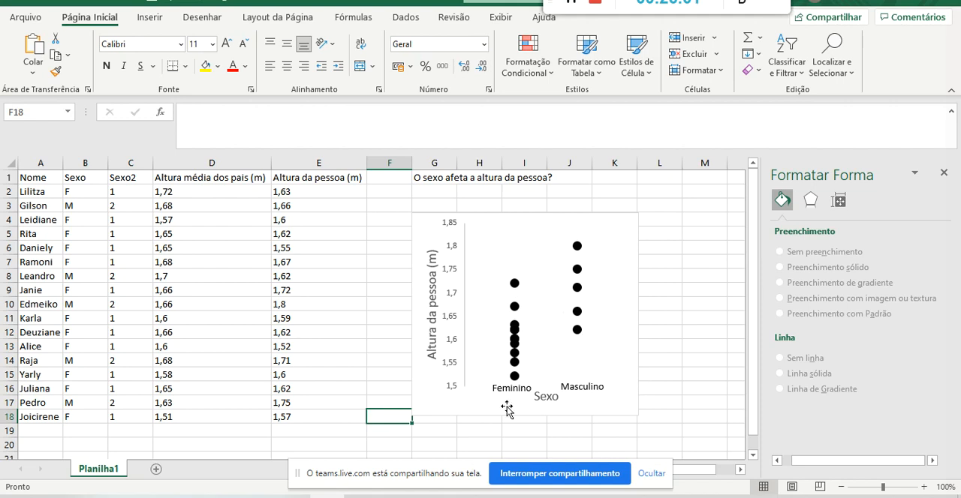
click(526, 383)
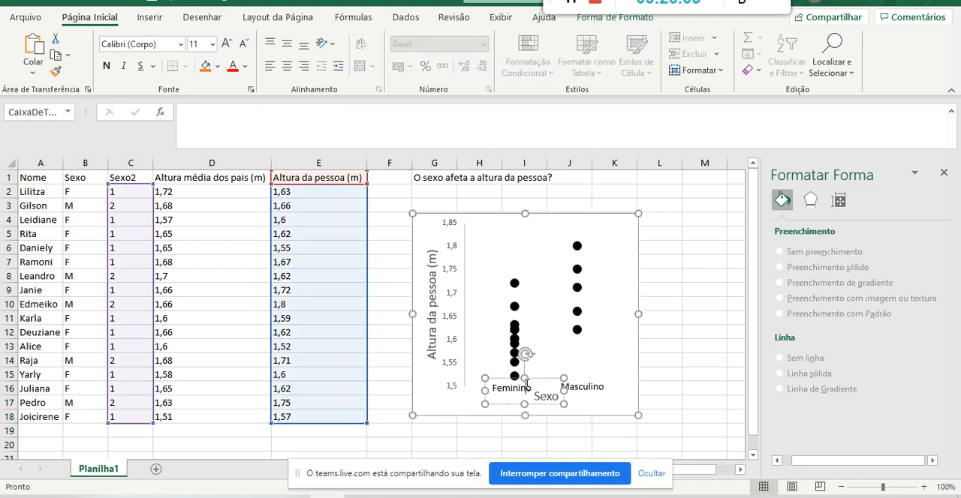
click(733, 360)
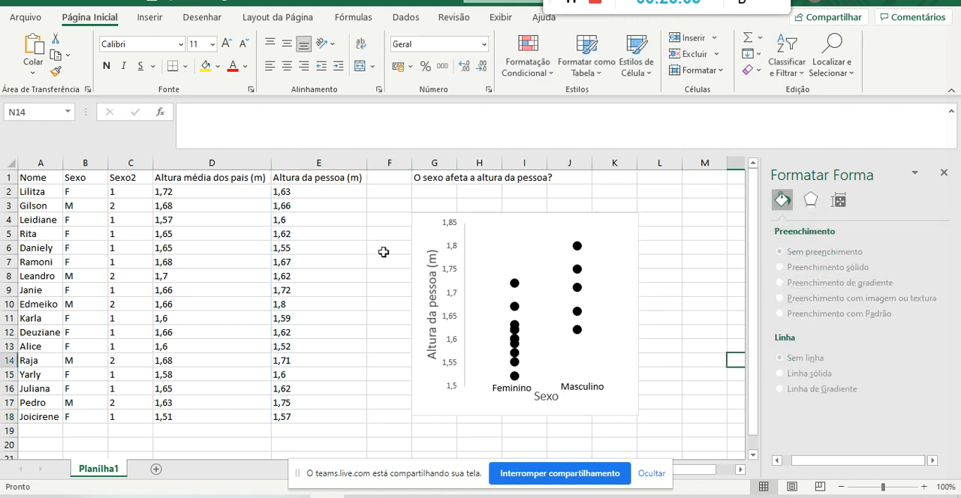
Compare the Sexo letters and the Sexo2 numeric codes in rows 2 to 18 with the points plotted in the scatter chart.
click(81, 163)
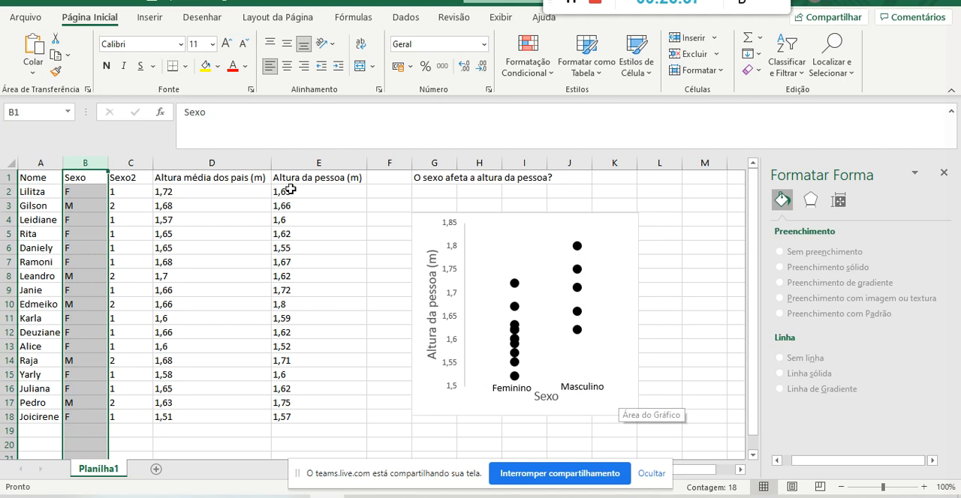
drag(135, 187, 129, 415)
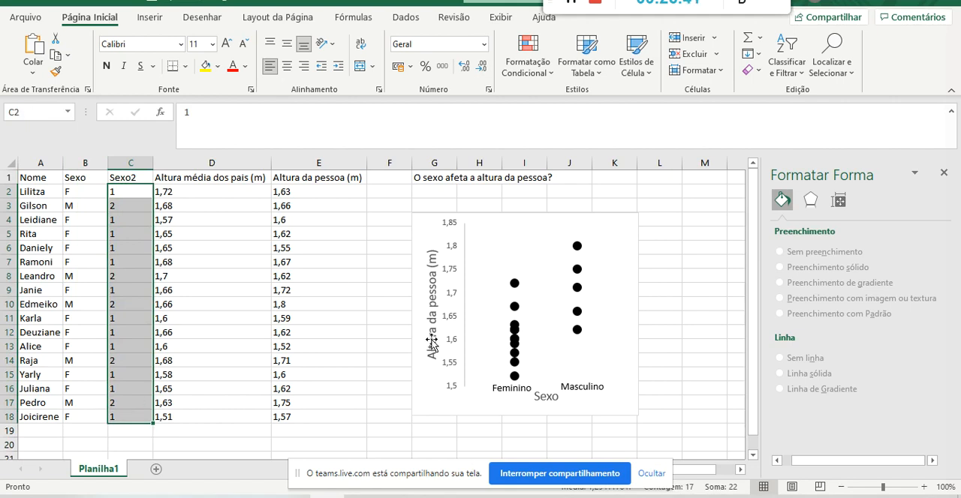
drag(90, 196, 88, 423)
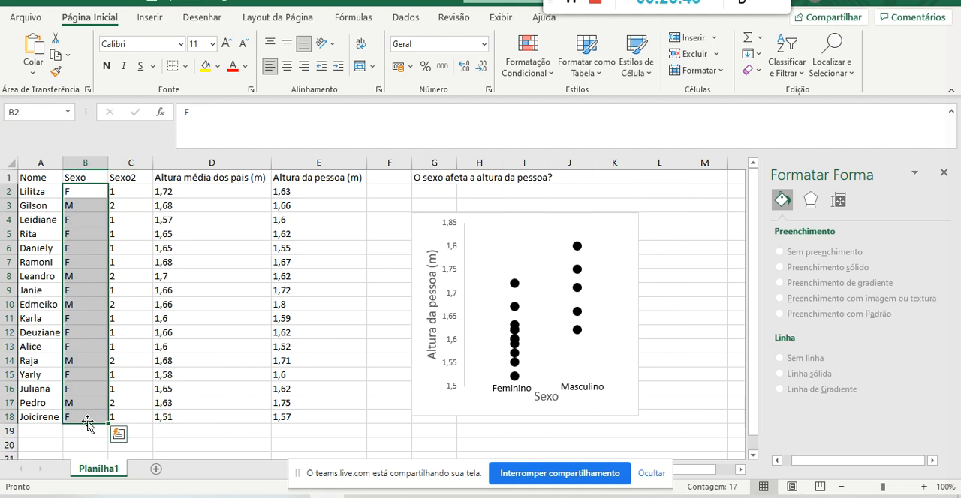
drag(125, 192, 122, 418)
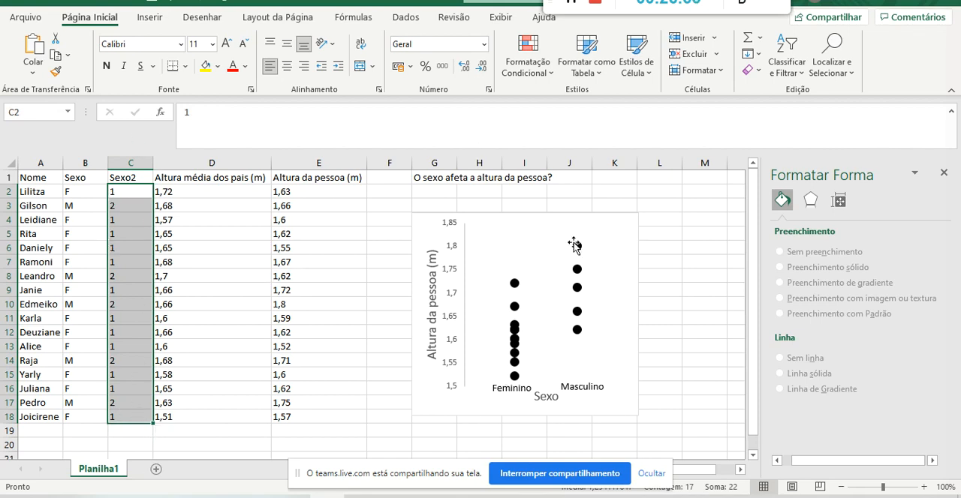
click(493, 407)
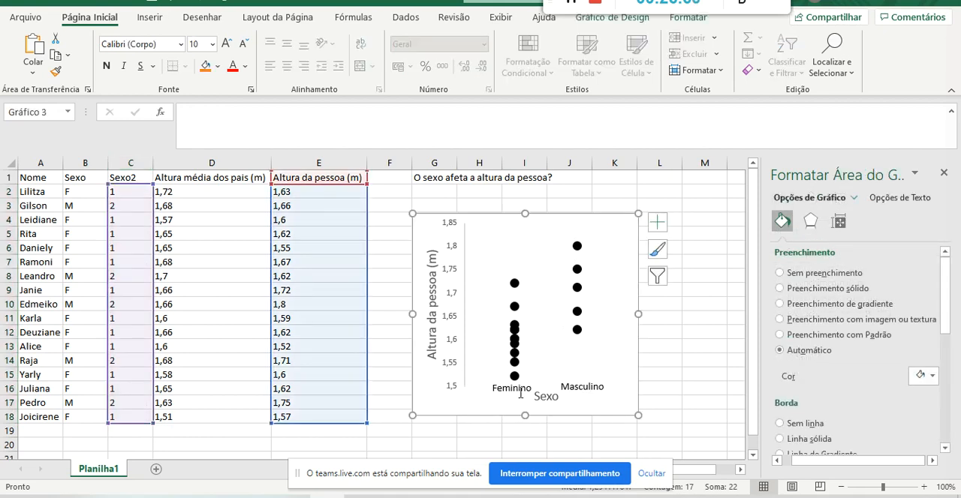
click(659, 360)
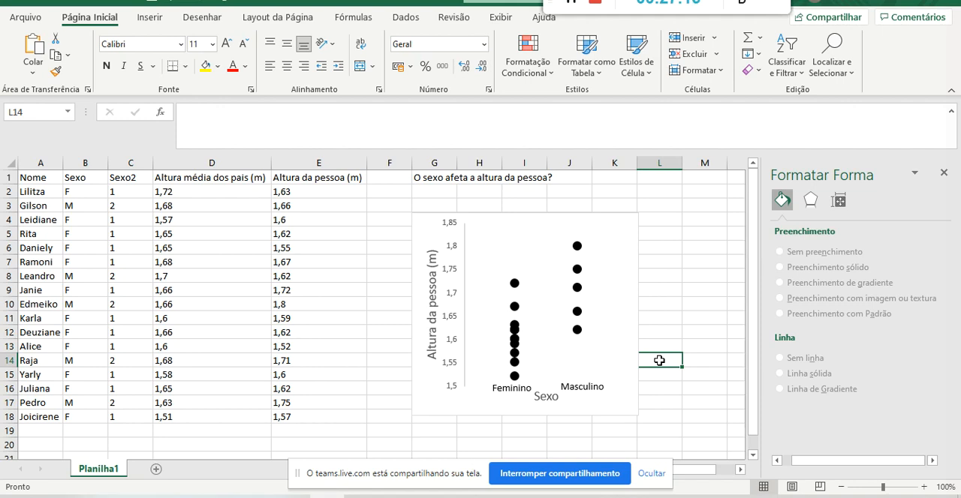
click(658, 346)
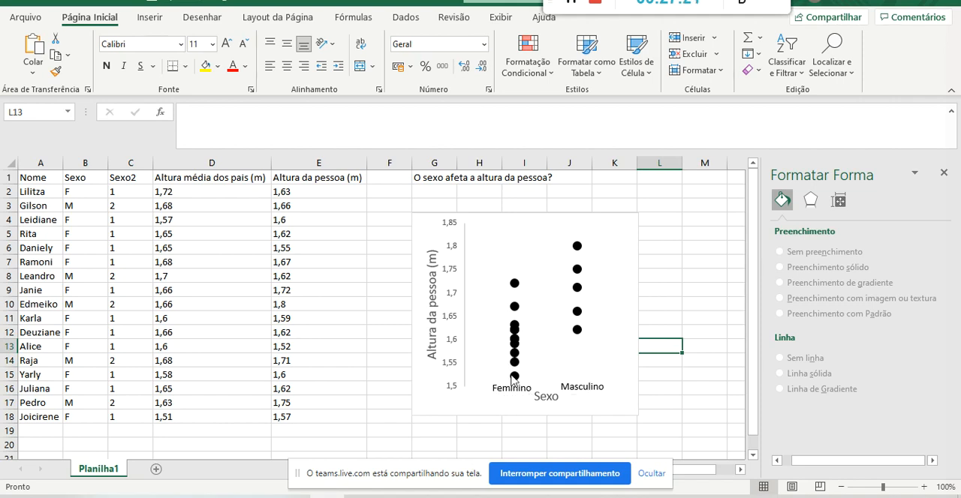
click(669, 245)
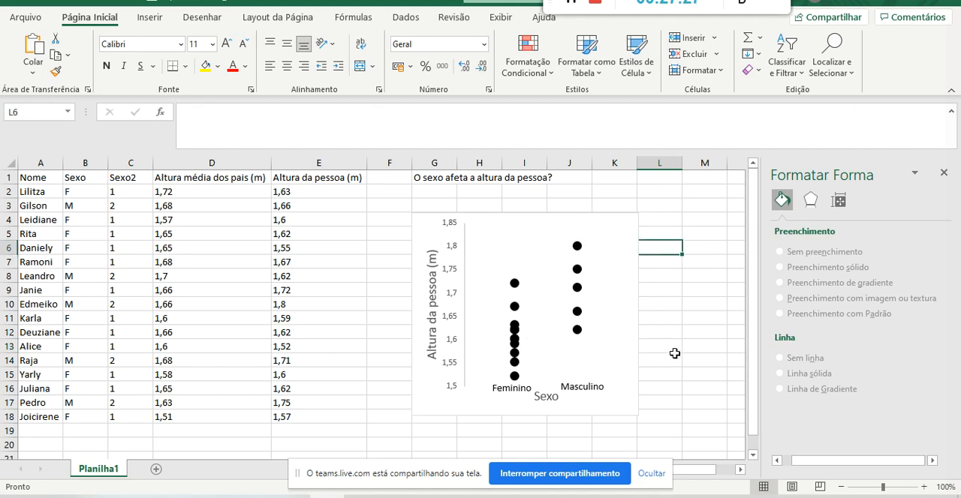
Try removing the vertical height axis from the scatter chart and undo the deletion.
click(462, 330)
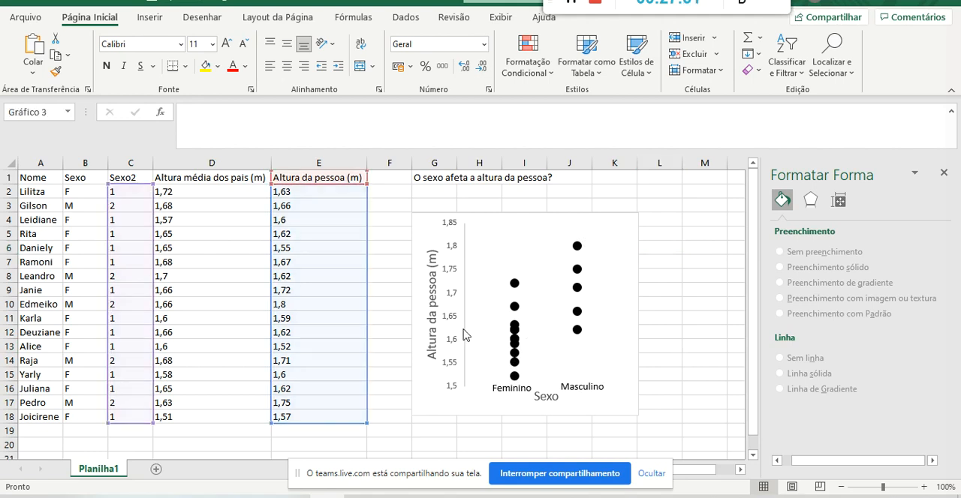
click(462, 330)
key(Delete)
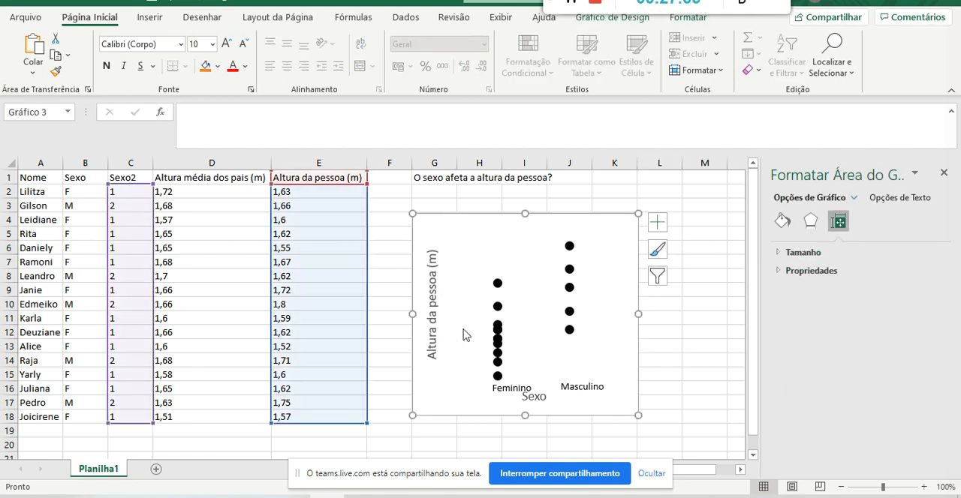
click(718, 317)
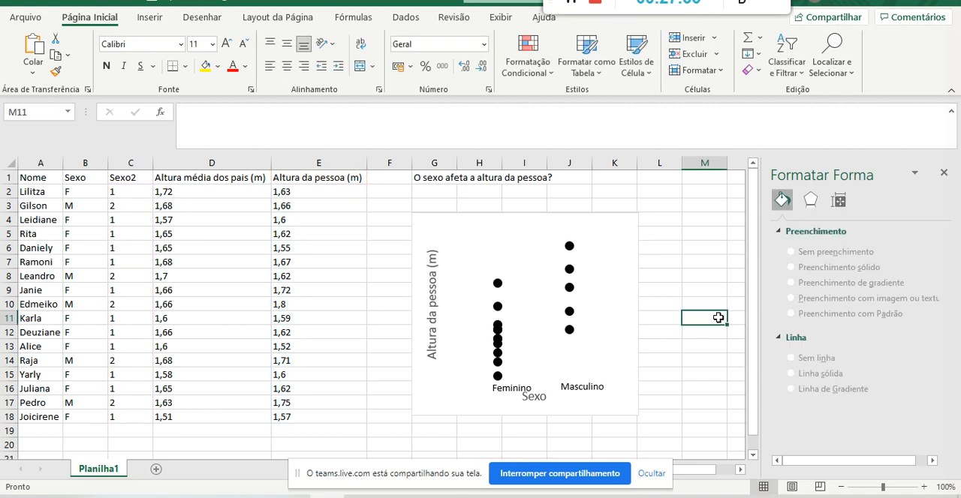
key(ctrl+z)
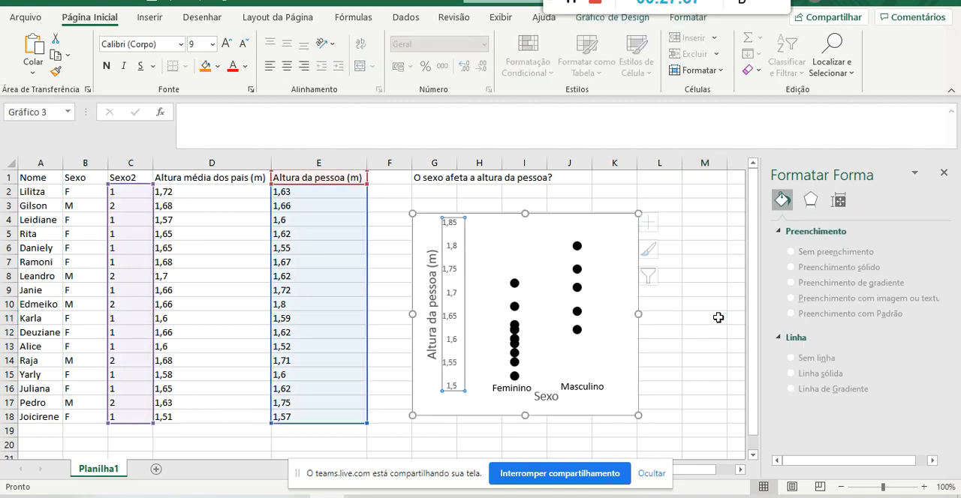
Examine the formatting options offered for the chart's vertical height axis and for its axis title.
click(466, 268)
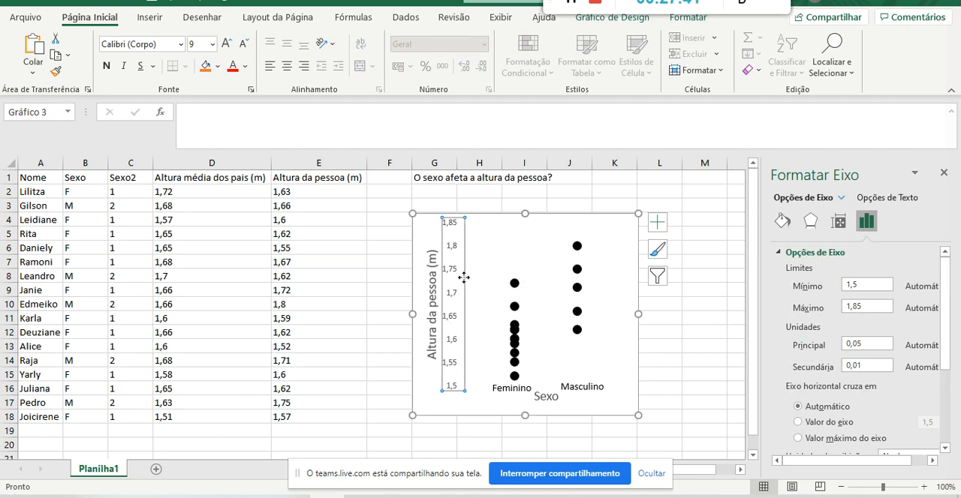
right_click(466, 274)
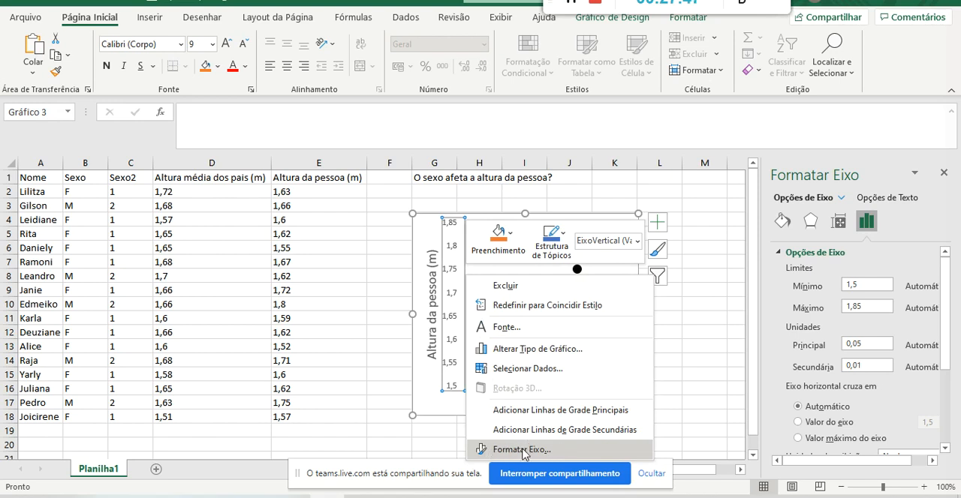
key(Escape)
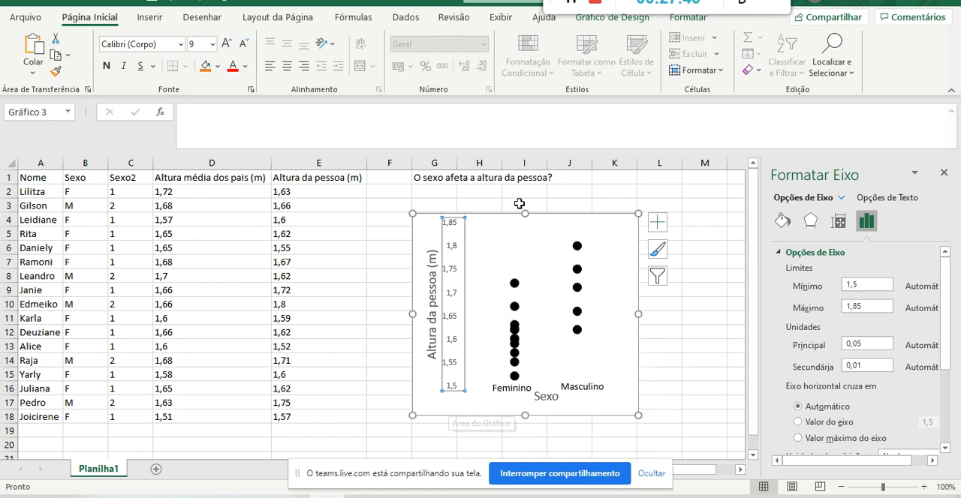
click(499, 229)
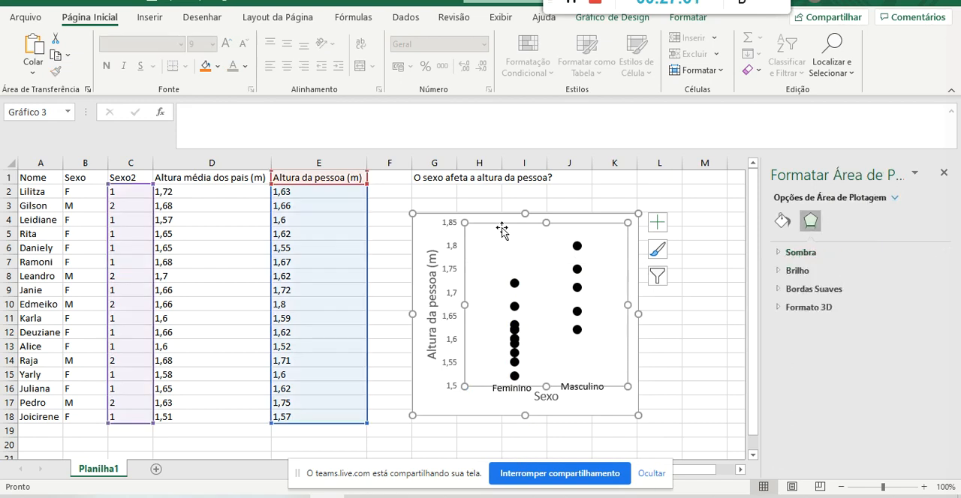
click(575, 248)
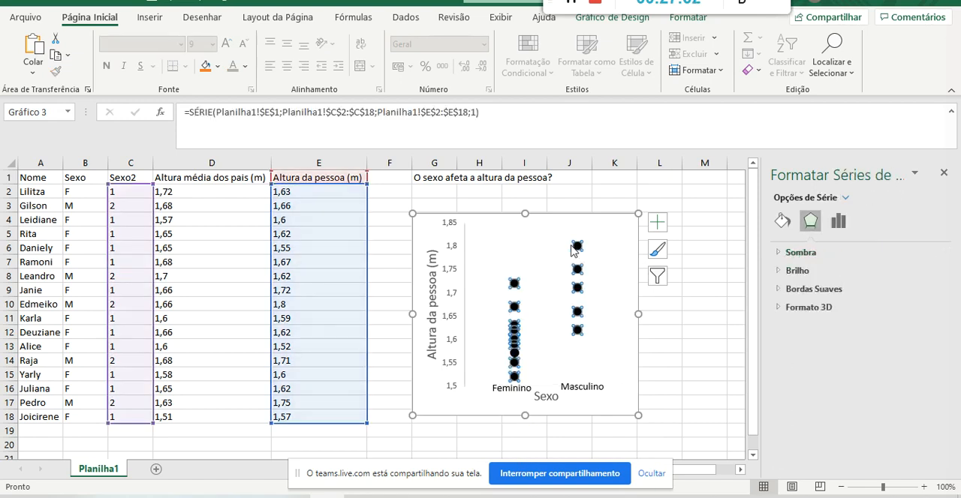
click(465, 237)
click(432, 274)
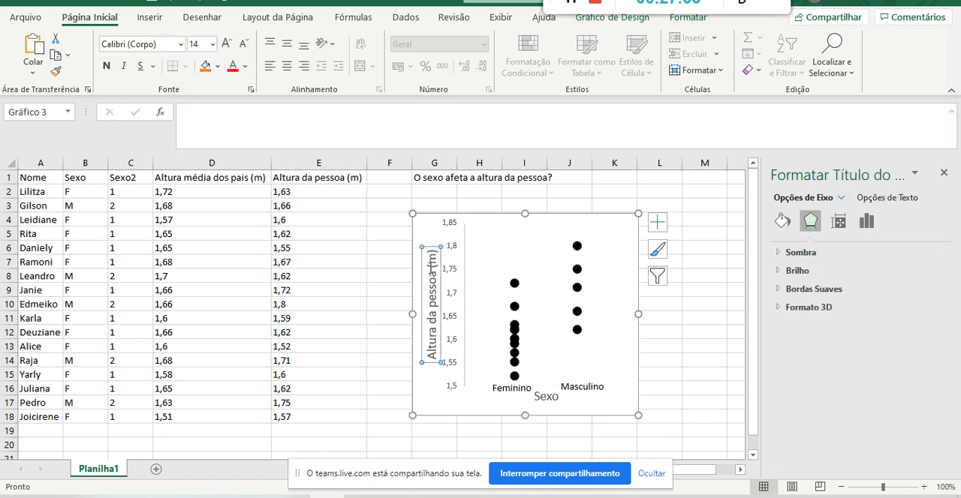
right_click(430, 246)
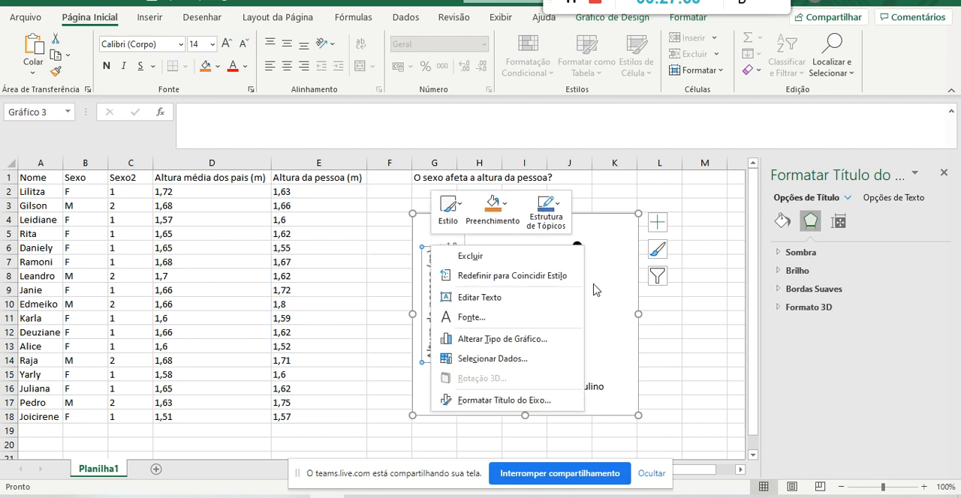
key(Escape)
Examine the formatting options offered for the data series and compare them with those of the vertical axis.
click(577, 246)
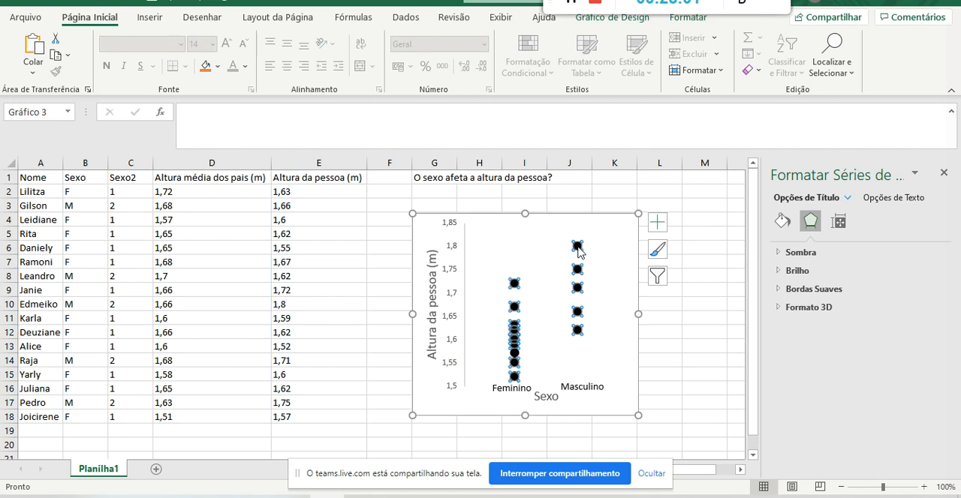
right_click(577, 247)
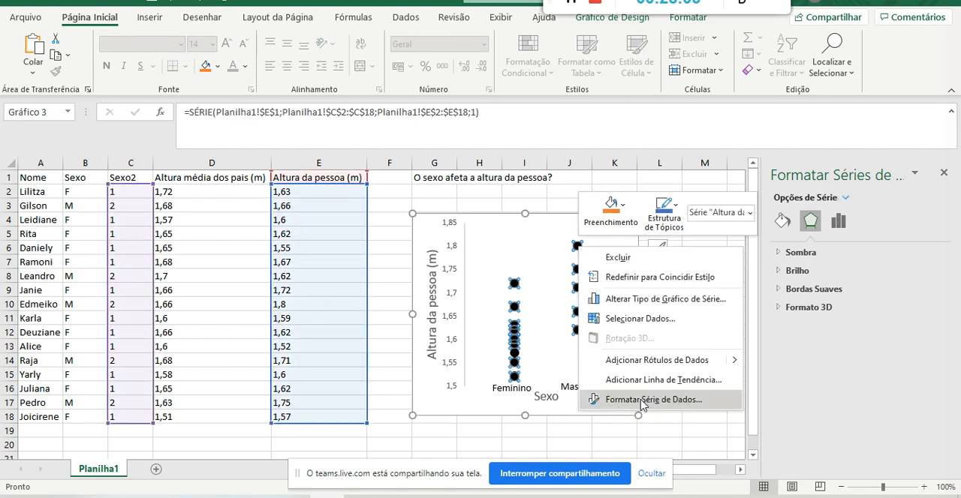
click(464, 234)
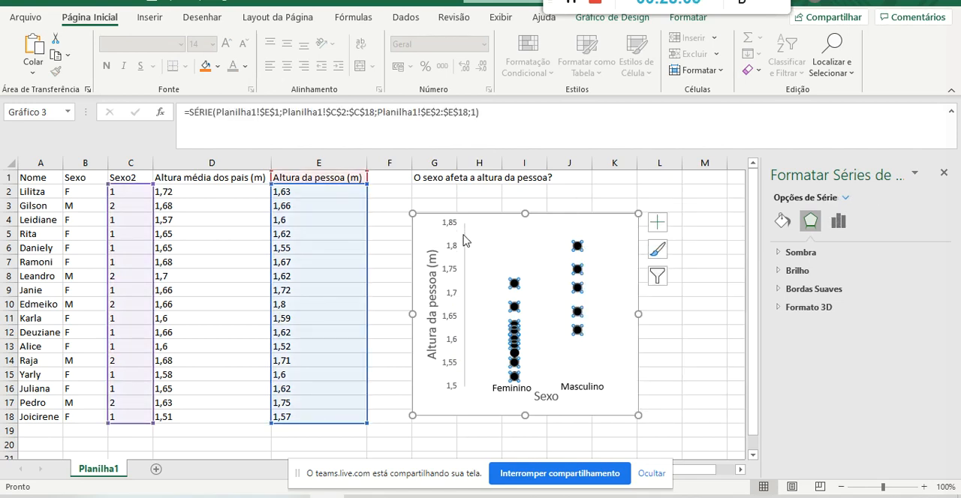
click(463, 235)
right_click(463, 235)
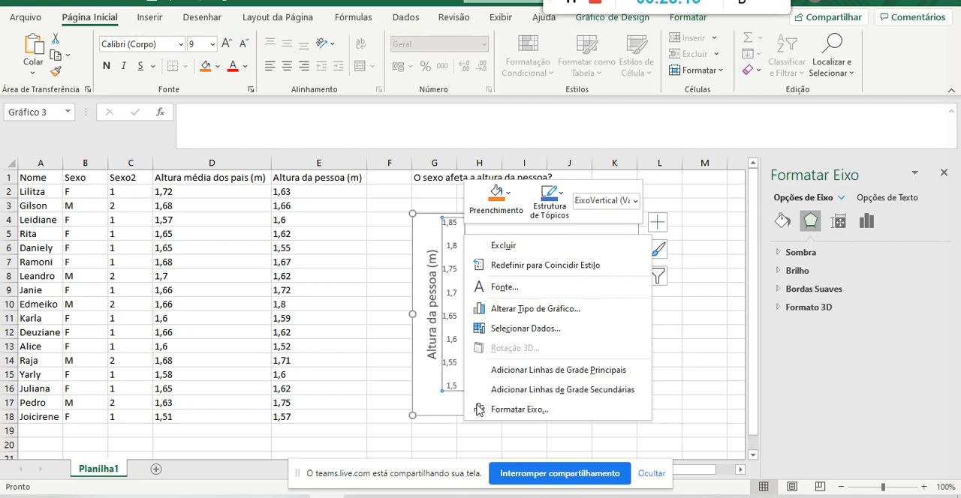
click(428, 388)
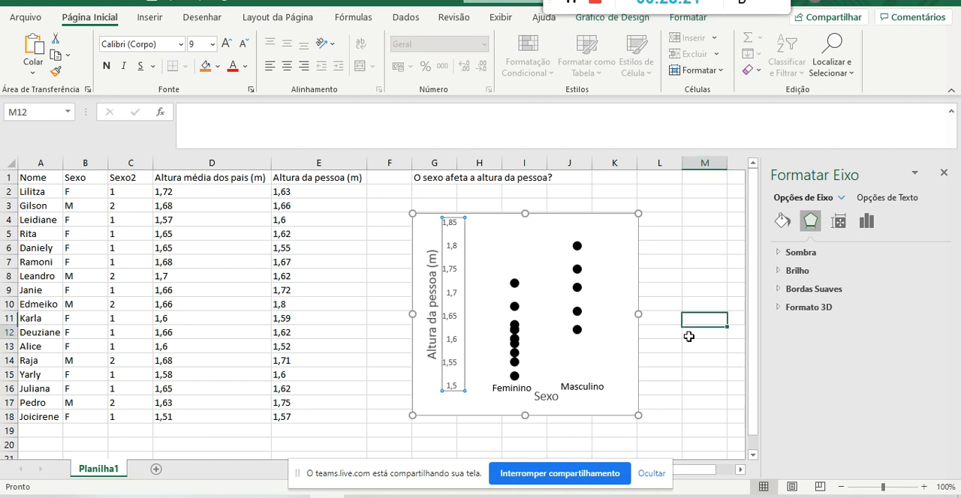
click(688, 336)
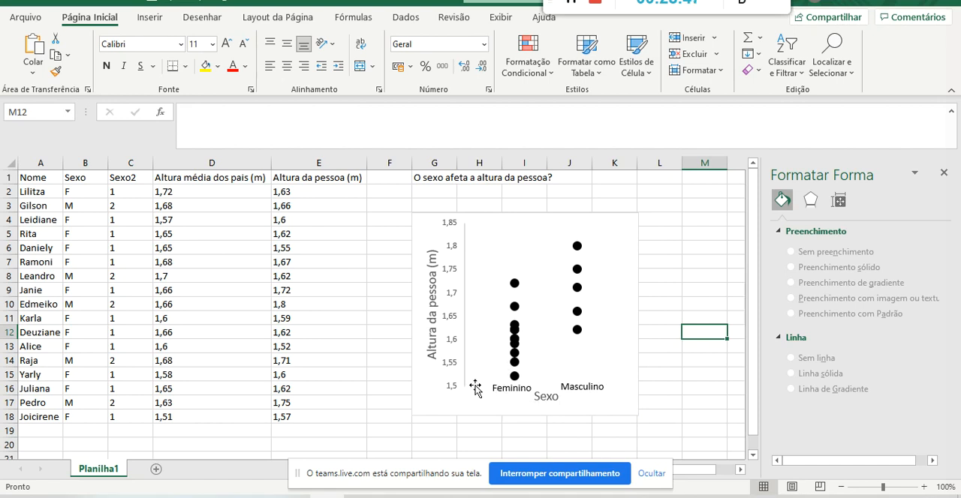
Try moving the Feminino text label around the chart, undo the moves and deselect the label.
click(593, 387)
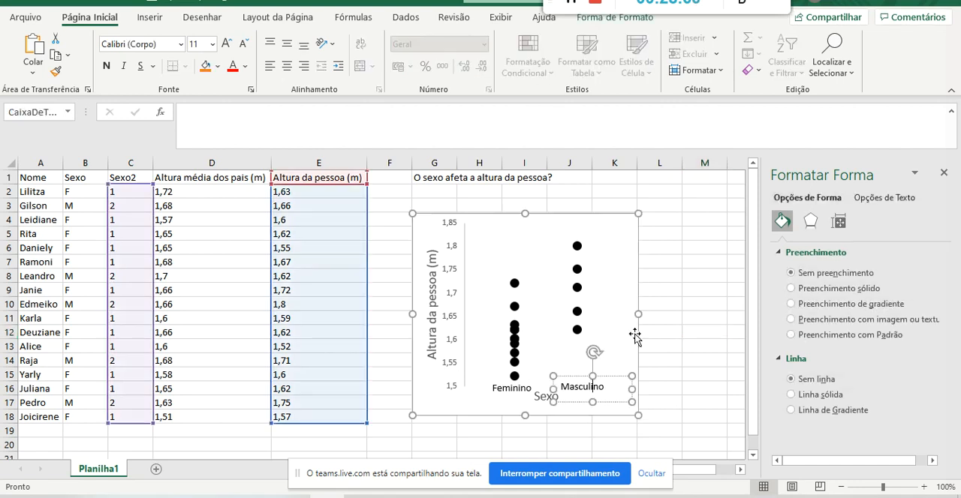
click(676, 289)
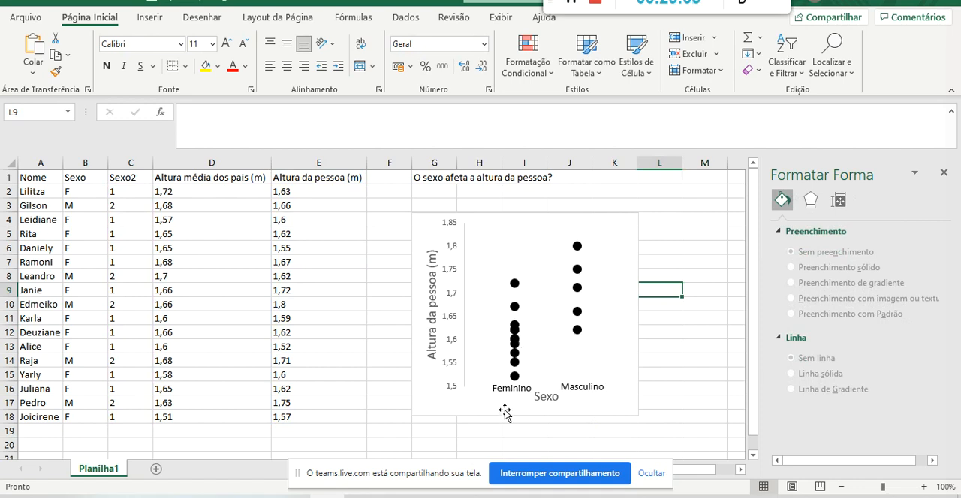
click(507, 391)
drag(508, 386, 511, 248)
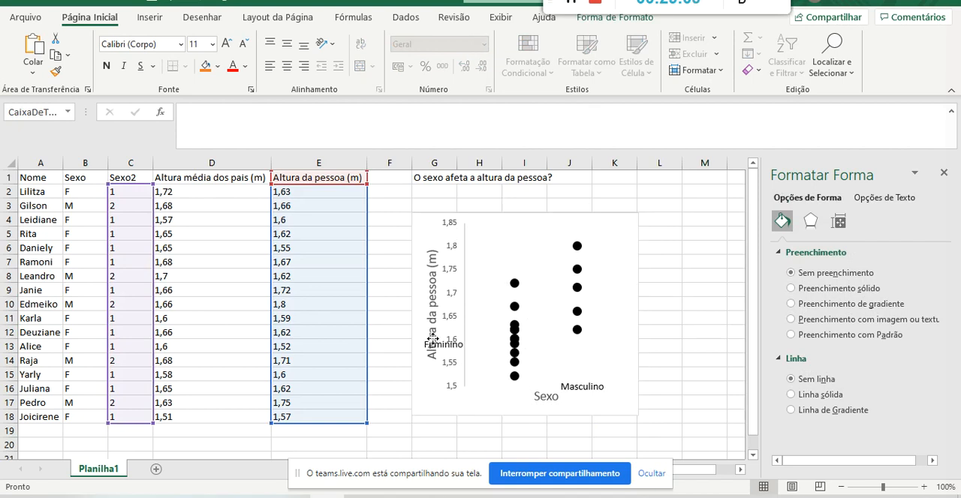
key(ctrl+z)
key(ctrl+z)
key(ctrl+z)
key(ctrl+z)
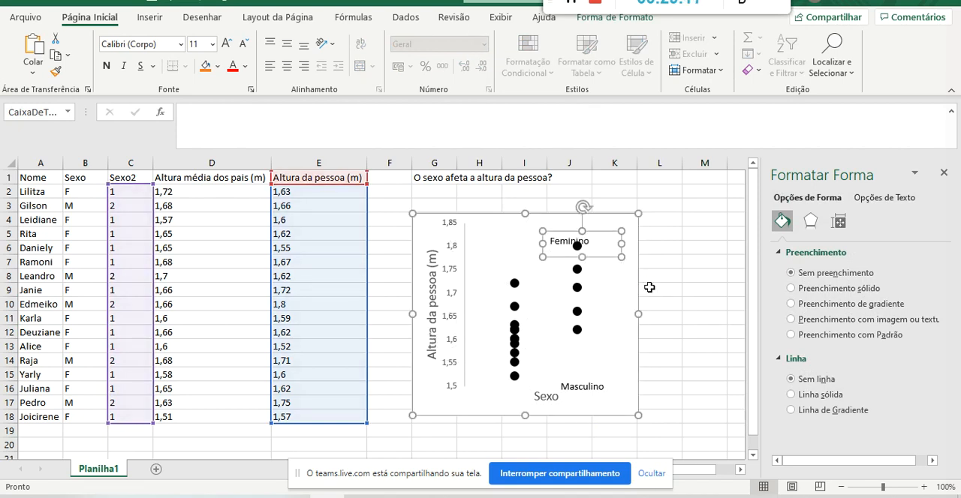
click(676, 290)
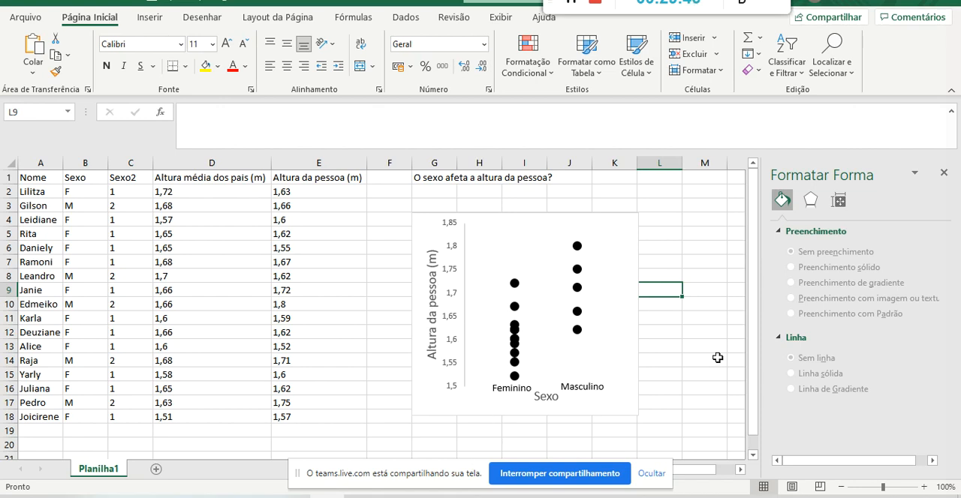
Compare the table's height data and the finished scatter chart with the question in cell G1.
click(629, 243)
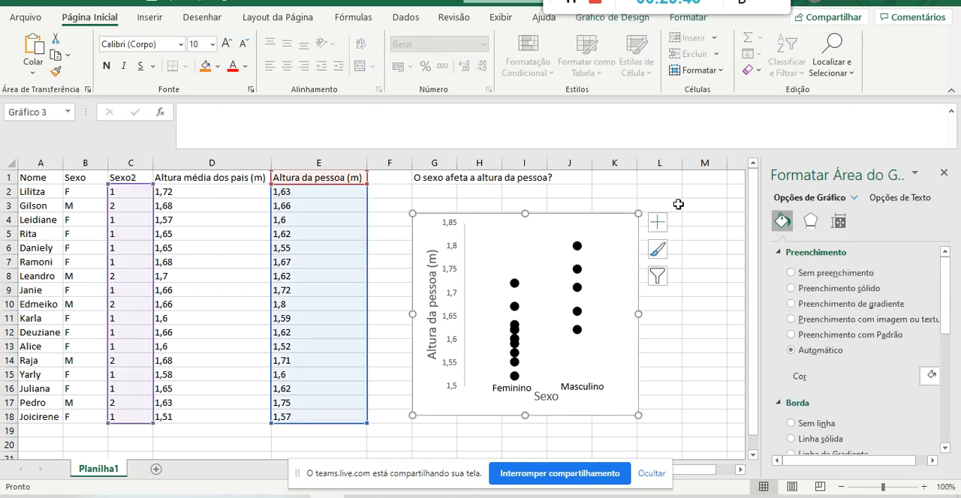
click(608, 189)
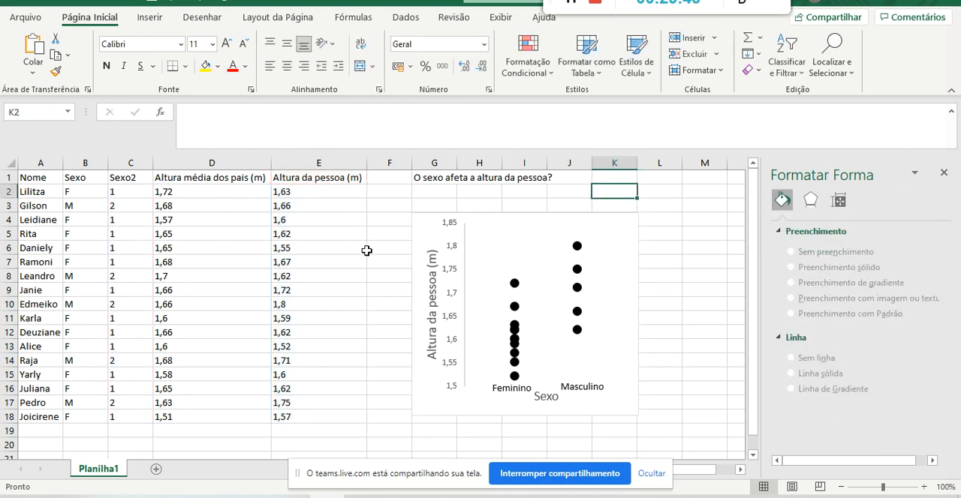
drag(320, 178, 47, 417)
click(308, 179)
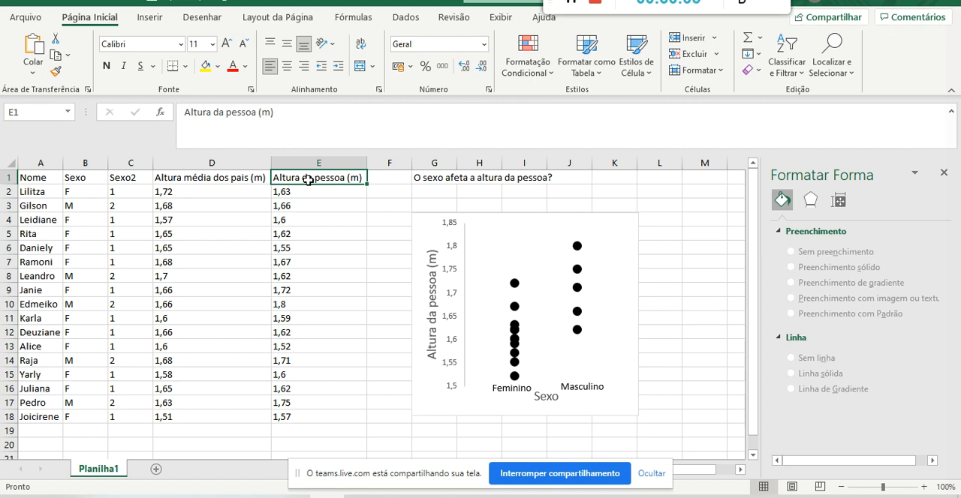
click(445, 217)
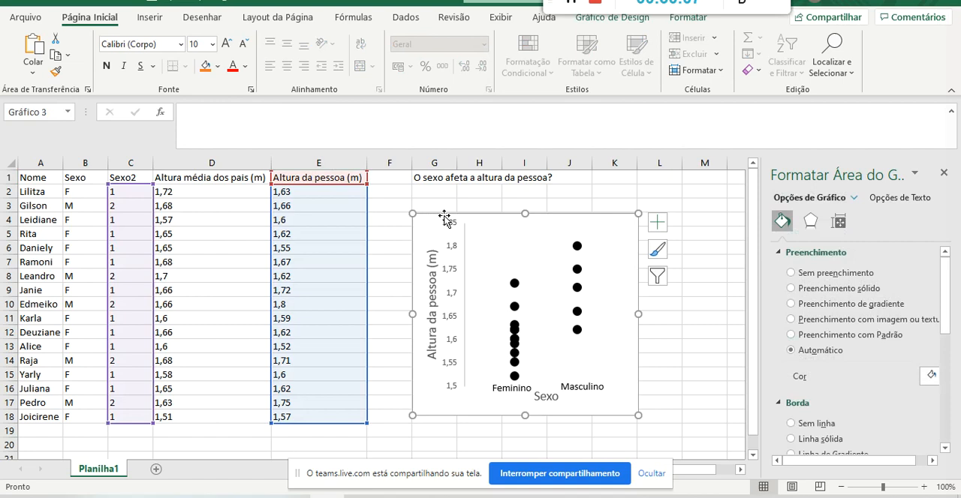
click(583, 191)
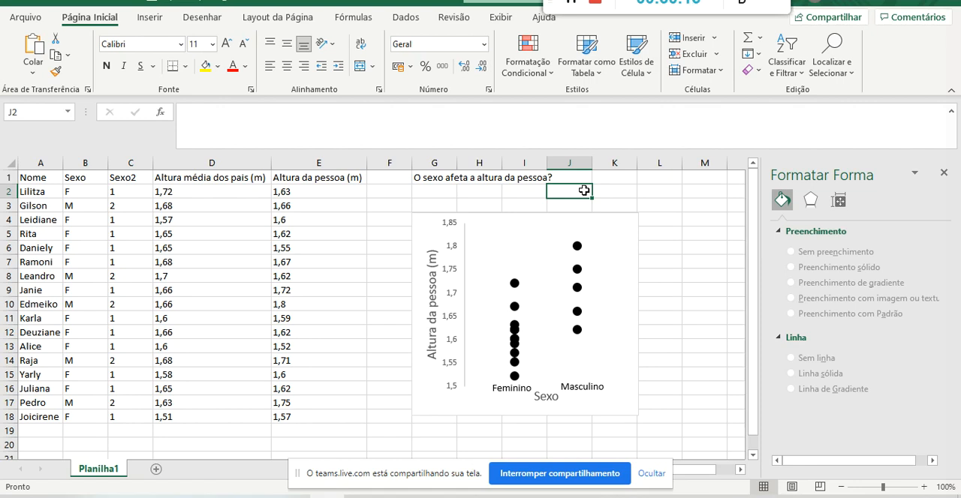
click(624, 233)
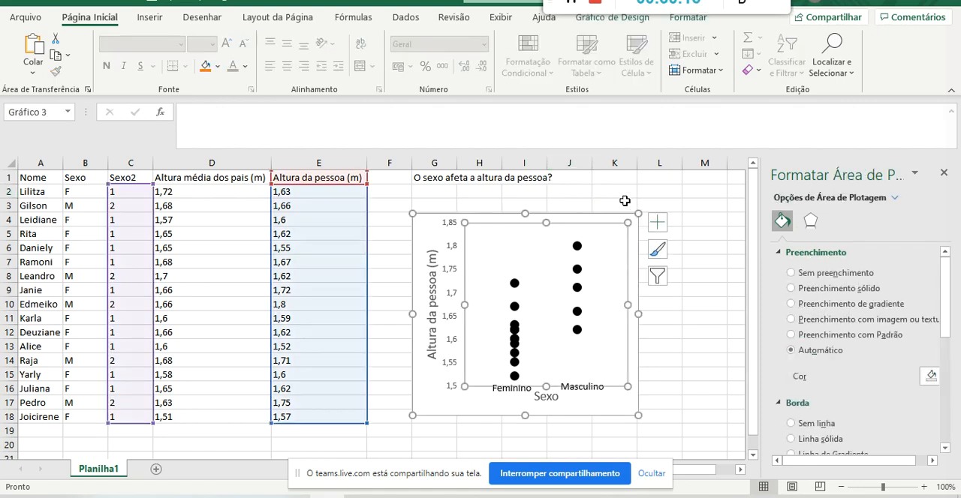
click(625, 202)
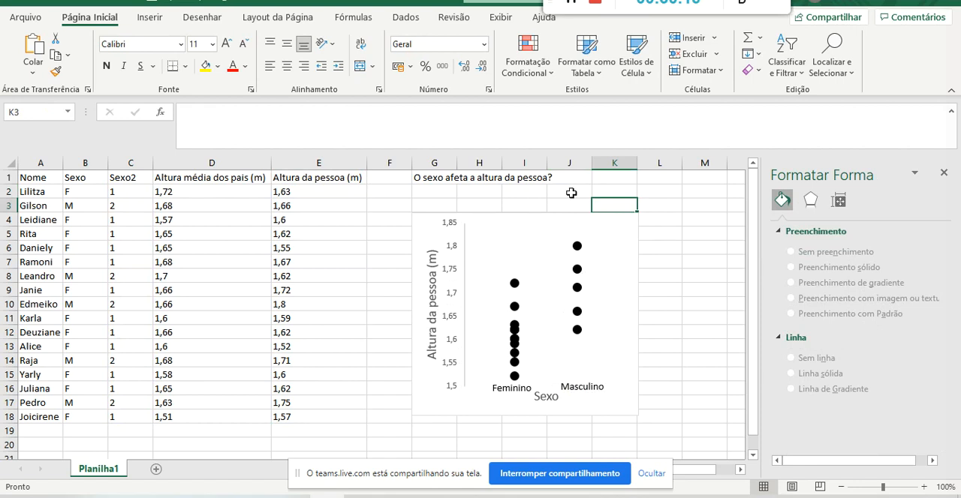
click(423, 178)
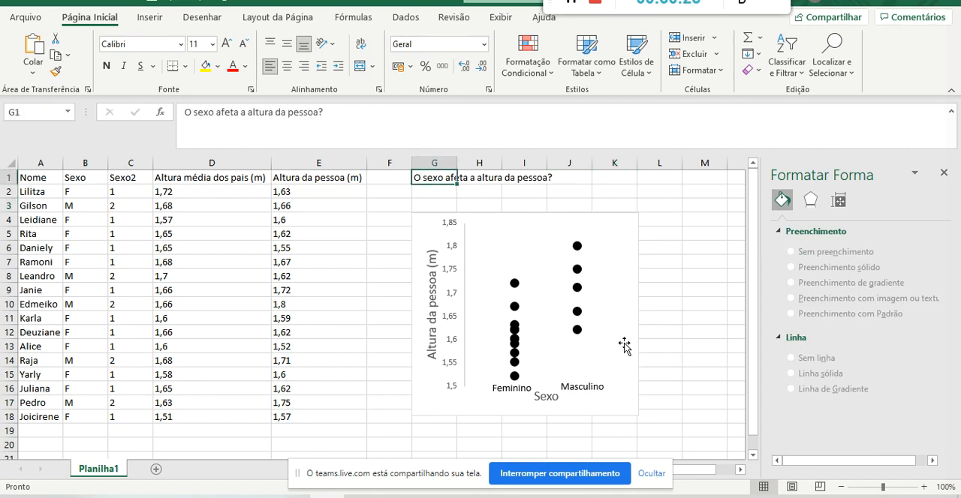
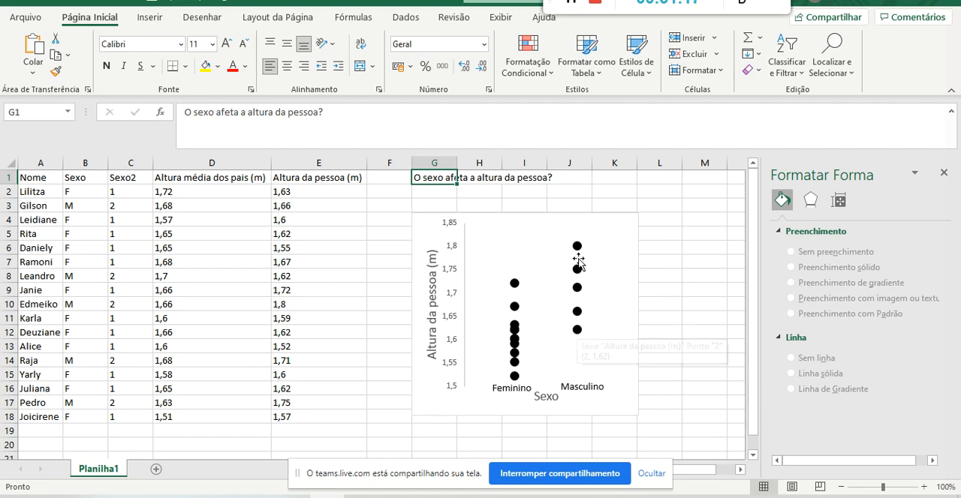
Compare the lowest and highest male and female height points in the scatter chart.
mouse_move(583, 340)
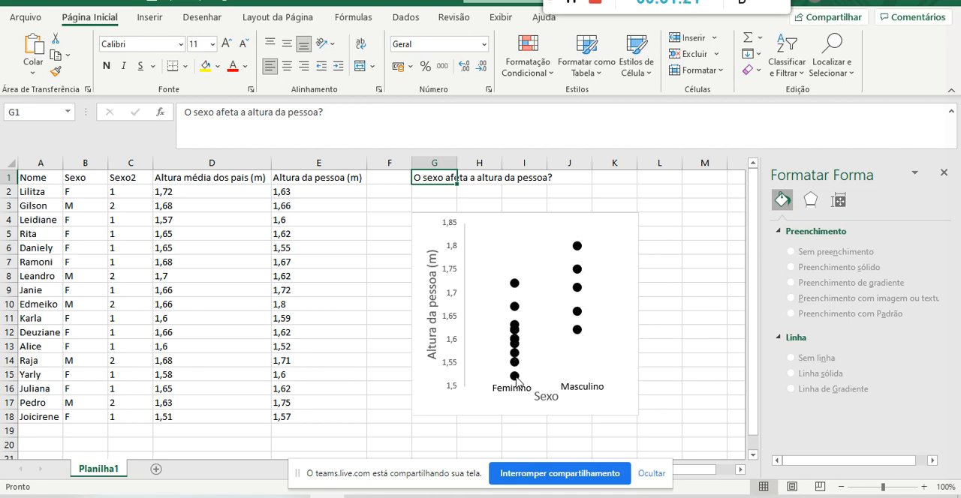
mouse_move(517, 381)
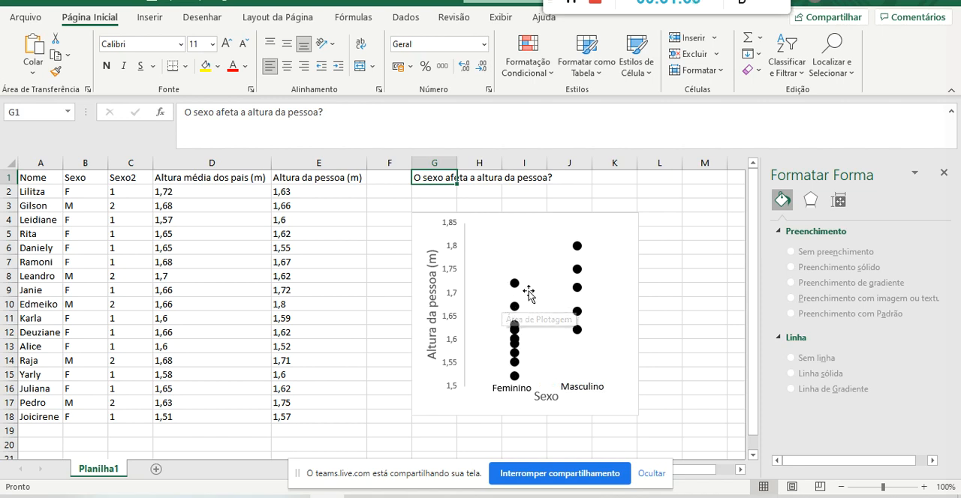
mouse_move(518, 312)
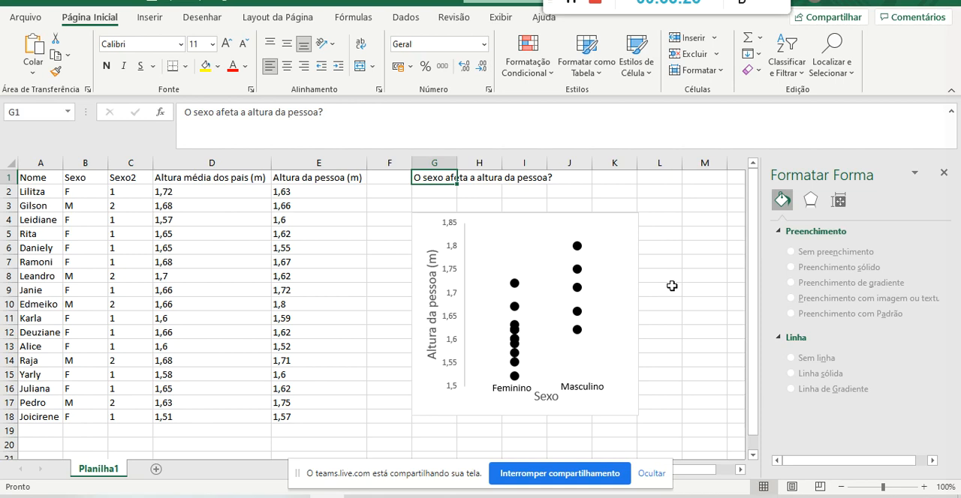
Switch to the PowerPoint presentation at the slide with the sex and height scatter chart, and hide the screen-sharing notice.
click(571, 3)
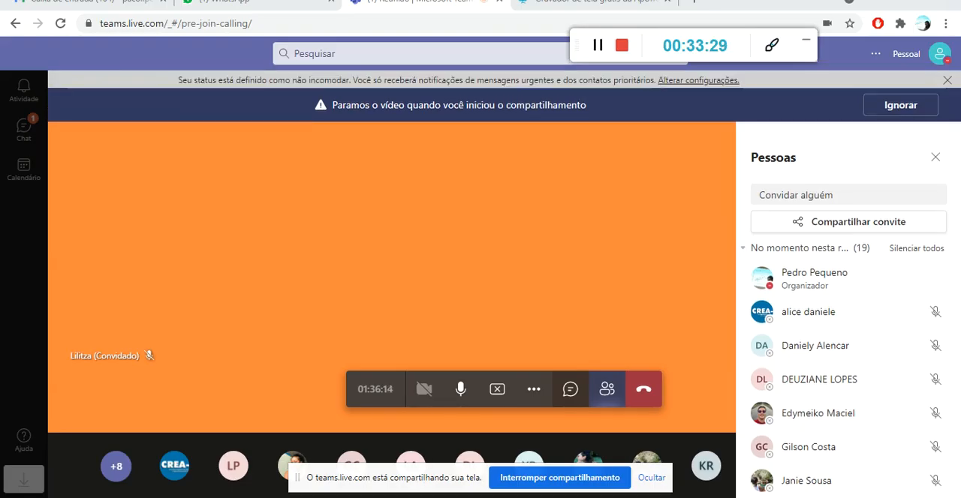
click(420, 497)
click(699, 180)
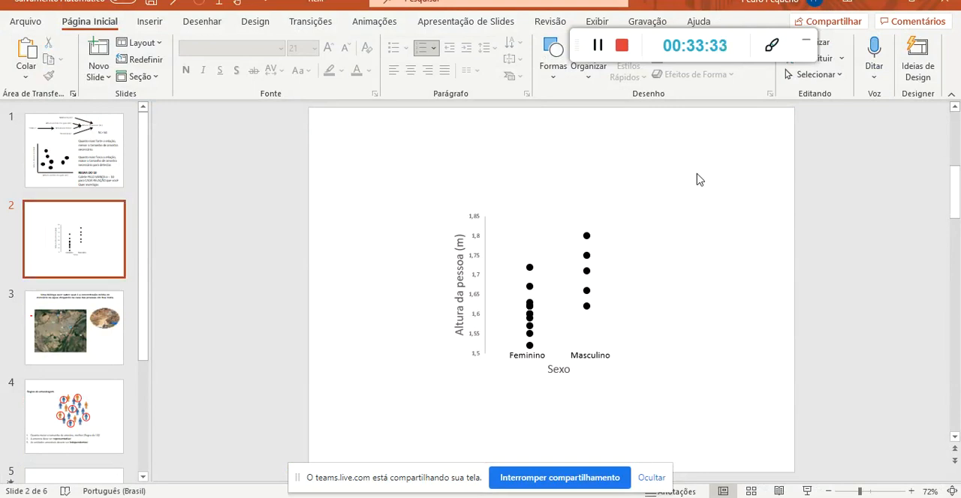
click(650, 479)
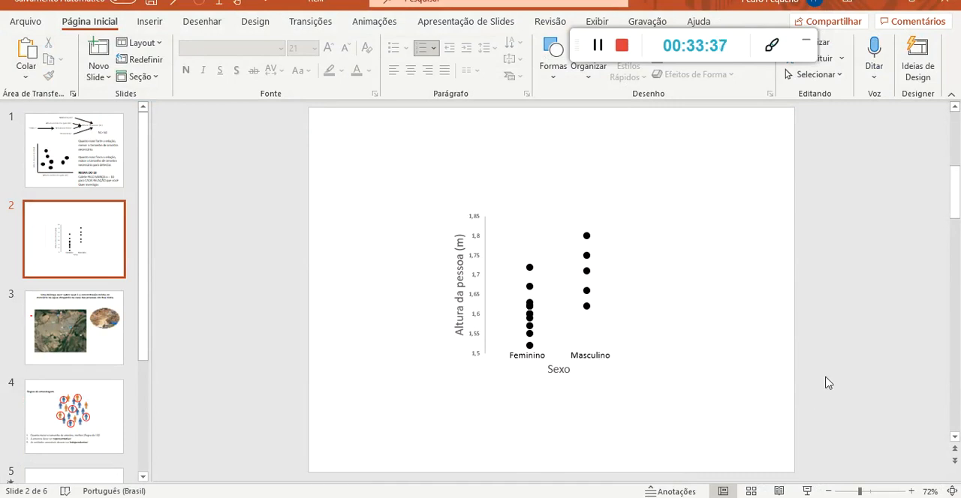
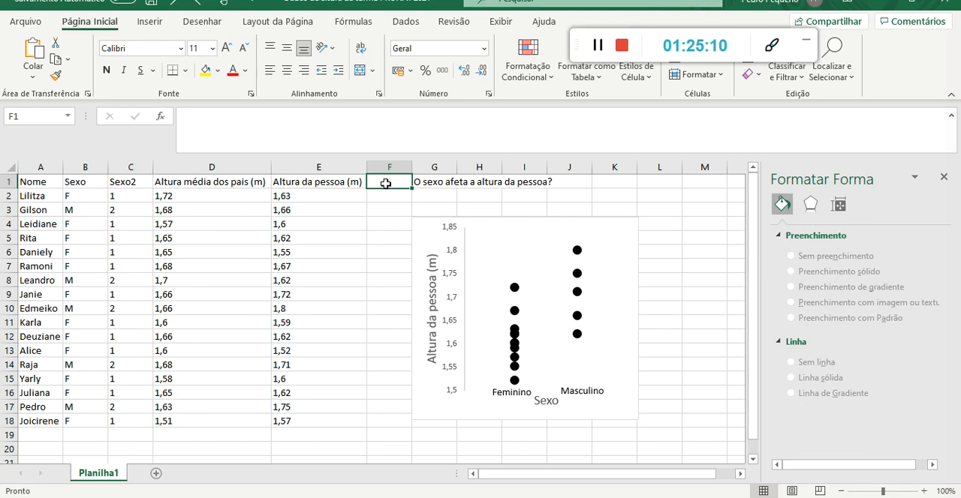
Examine the first student records in the table, across the name, sex and height columns.
click(22, 195)
key(shift+Down)
key(shift+Down)
key(shift+Down)
key(shift+Down)
key(shift+Down)
key(shift+Down)
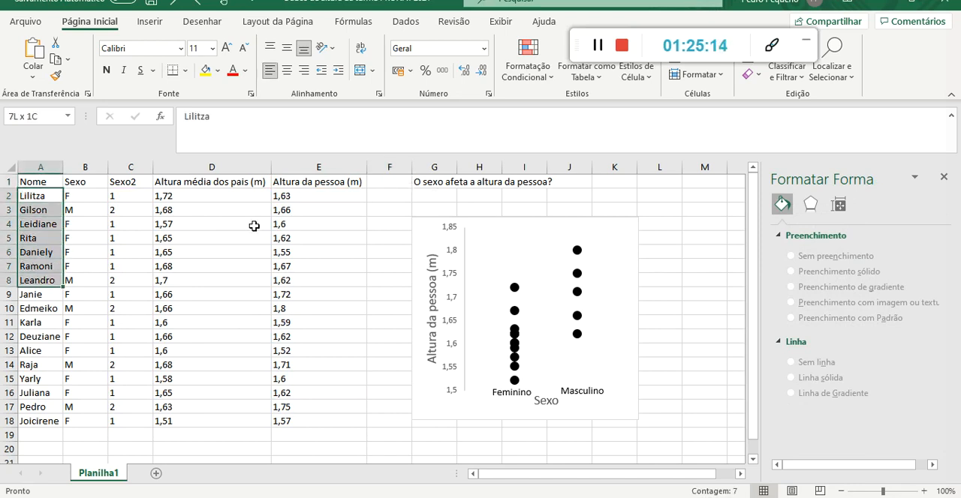
key(shift+Down)
key(shift+Down)
key(shift+Down)
key(shift+Down)
key(shift+Down)
key(shift+Down)
key(shift+Down)
key(shift+Down)
key(shift+Down)
key(shift+Down)
key(shift+Right)
key(shift+Right)
key(shift+Right)
key(shift+Right)
click(398, 210)
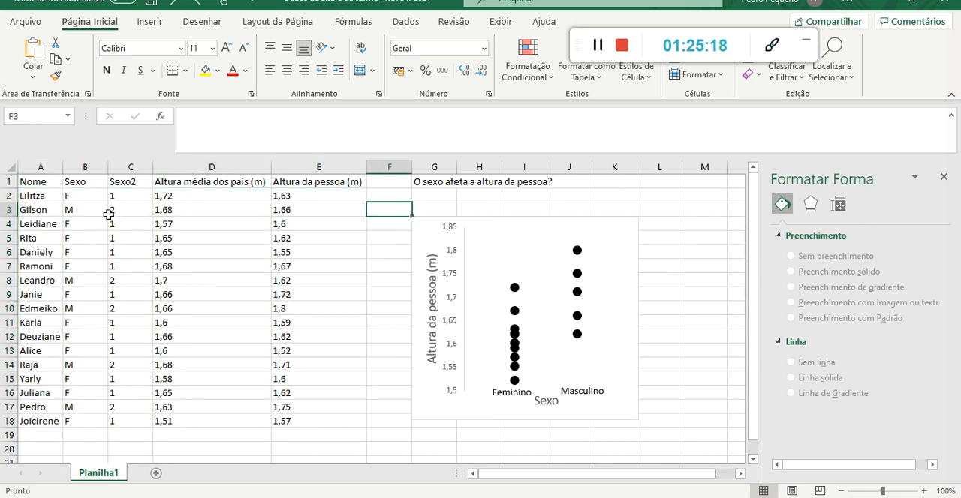
drag(41, 192, 220, 219)
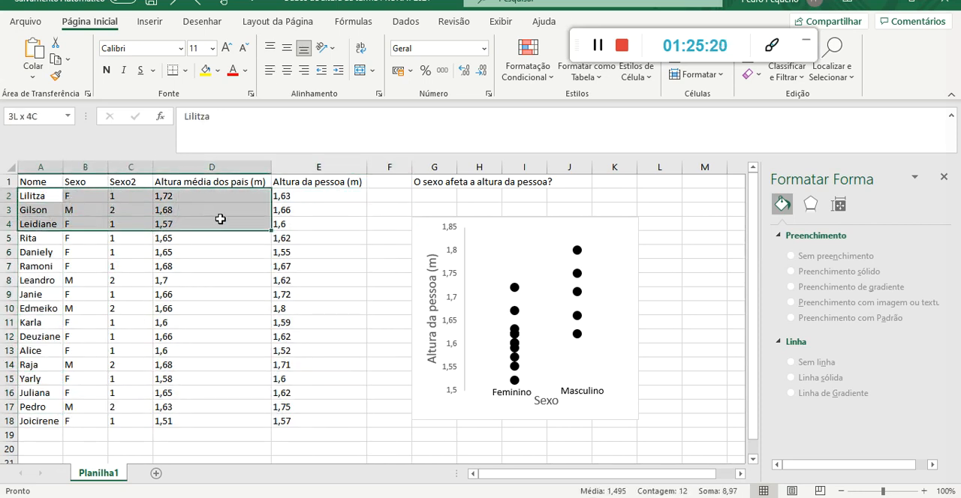
click(95, 210)
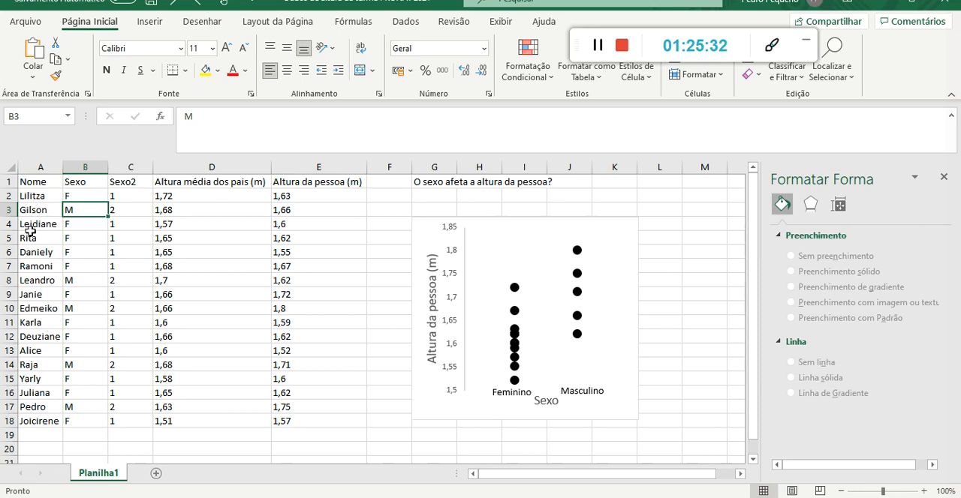
Highlight the records in A2:E4, A8:E10 and A14:E17 with yellow fill to mark three groups of students.
drag(28, 195, 280, 223)
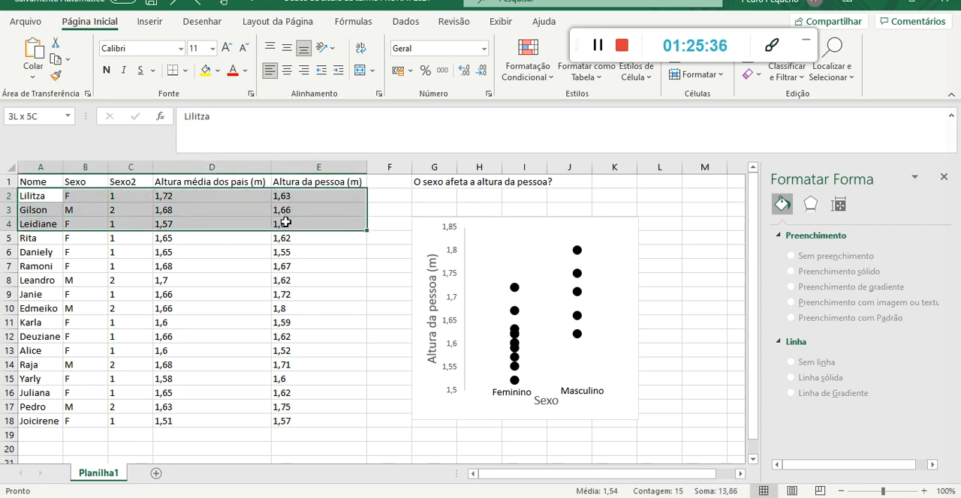
click(206, 70)
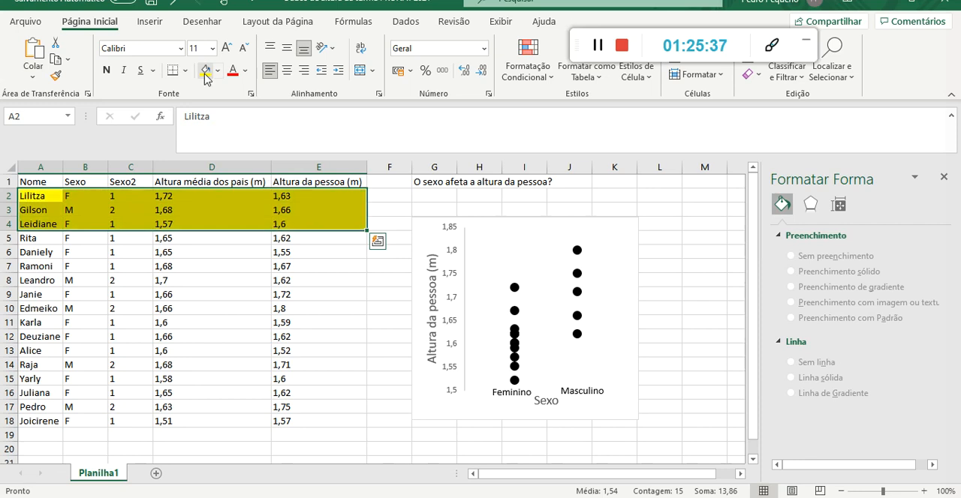
click(41, 282)
drag(41, 282, 278, 309)
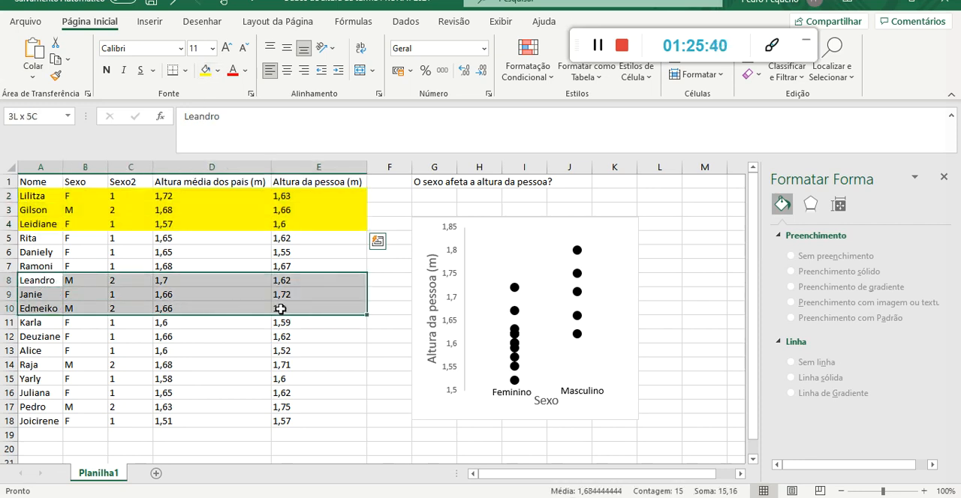
click(206, 70)
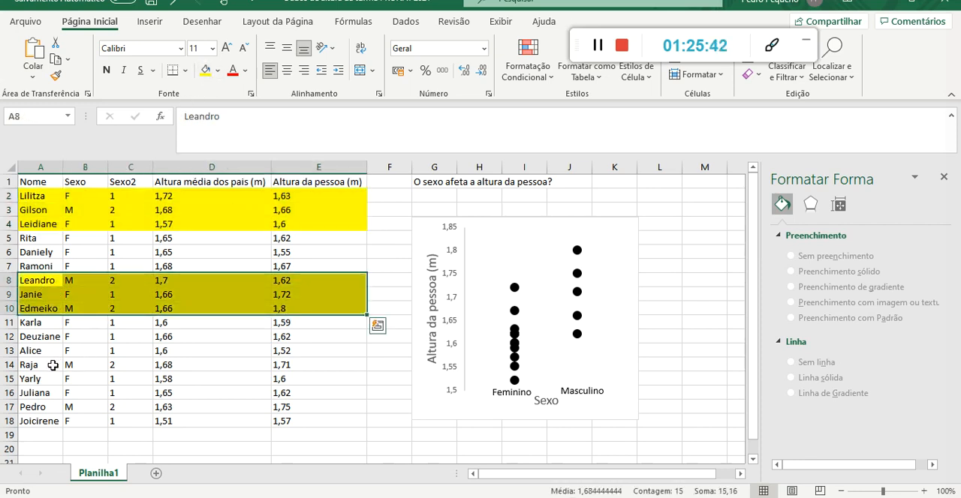
drag(39, 366, 317, 405)
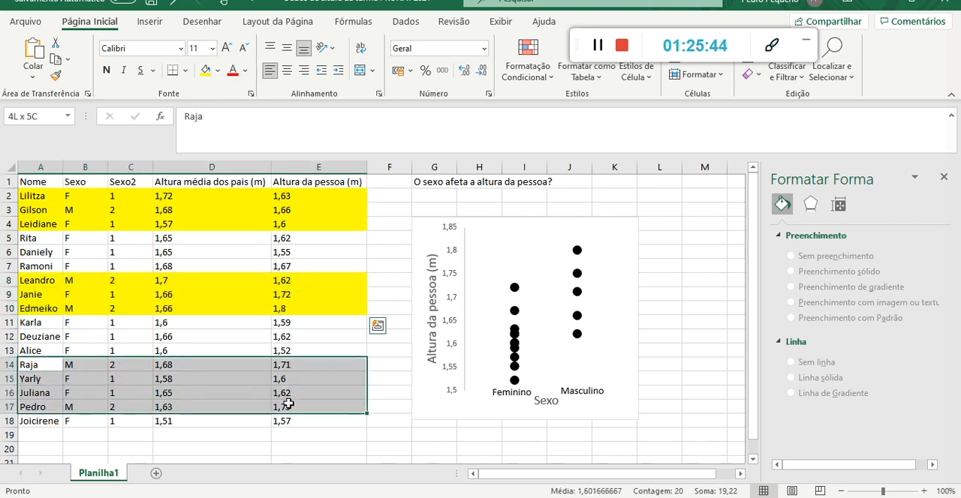
click(204, 69)
click(388, 214)
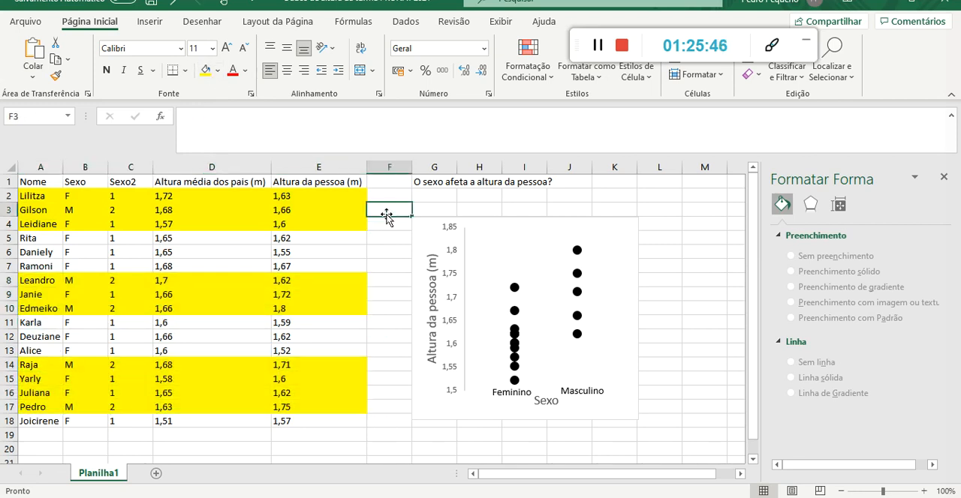
Review the three yellow groups of records one after another.
drag(37, 196, 362, 227)
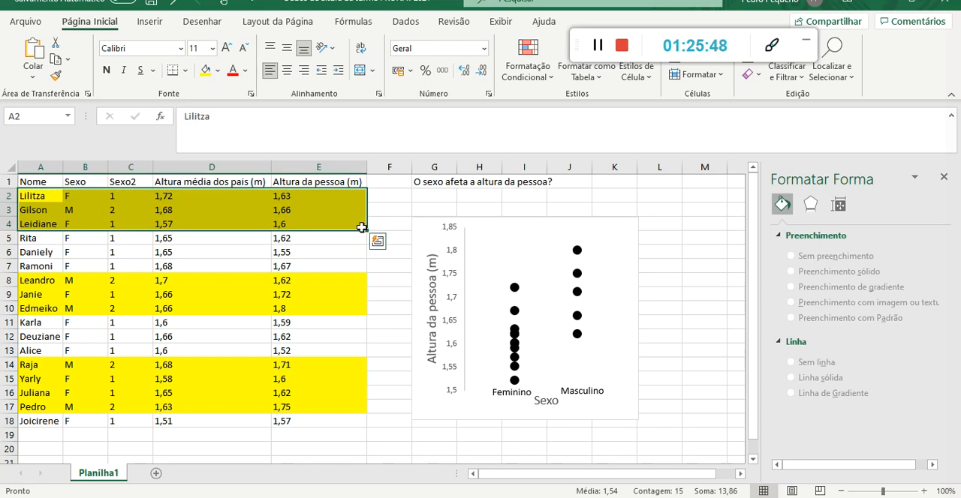
drag(48, 283, 330, 312)
drag(35, 365, 324, 409)
click(378, 250)
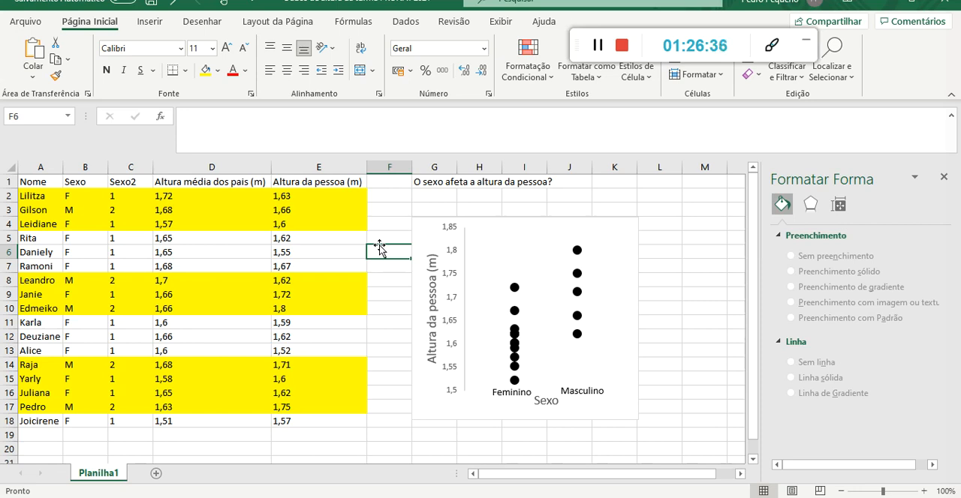
Examine the person's height and parents' average height columns, and the student records down to the last row.
click(308, 166)
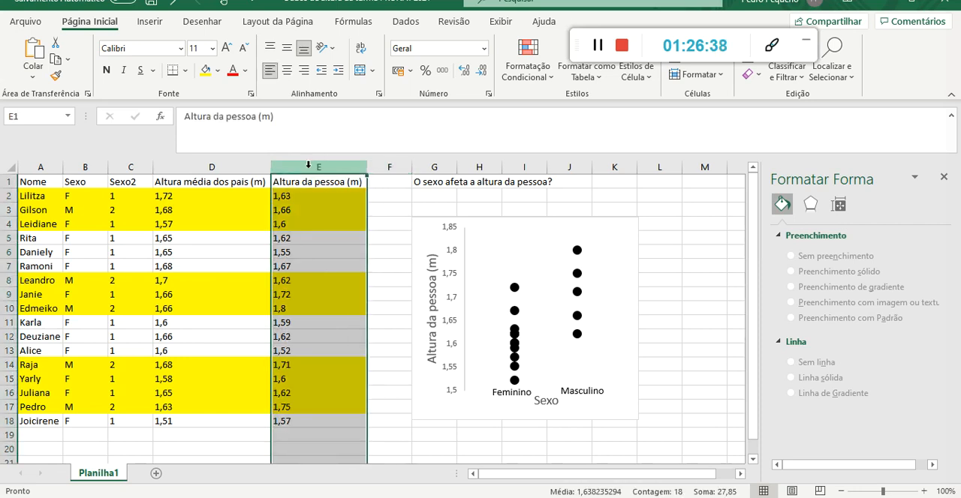
click(217, 165)
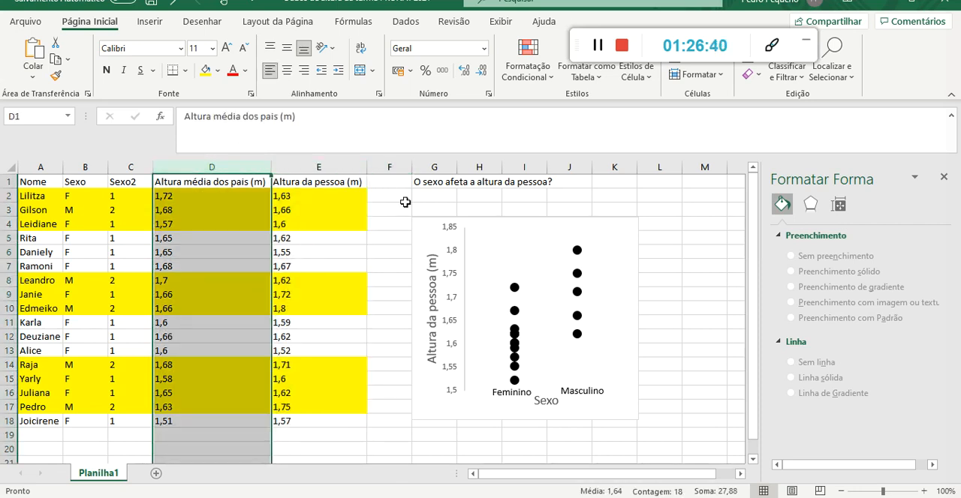
click(382, 184)
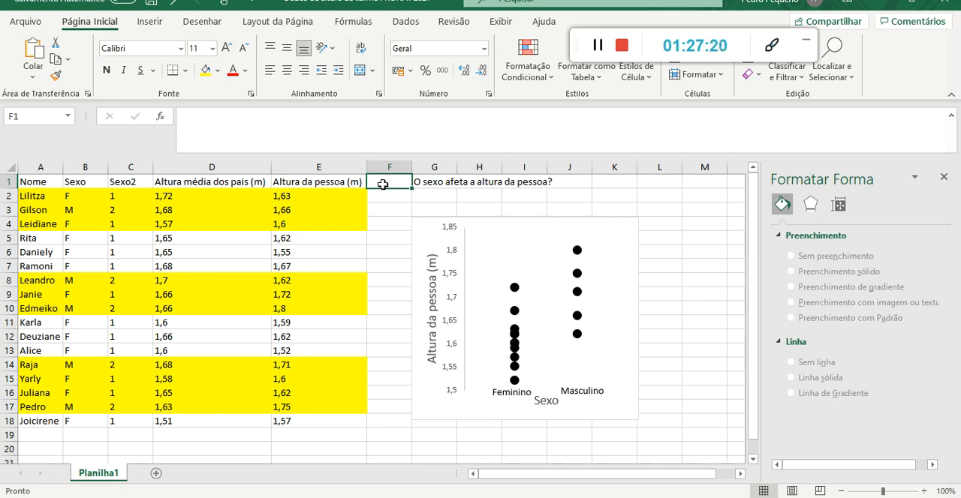
drag(348, 197, 36, 411)
click(38, 421)
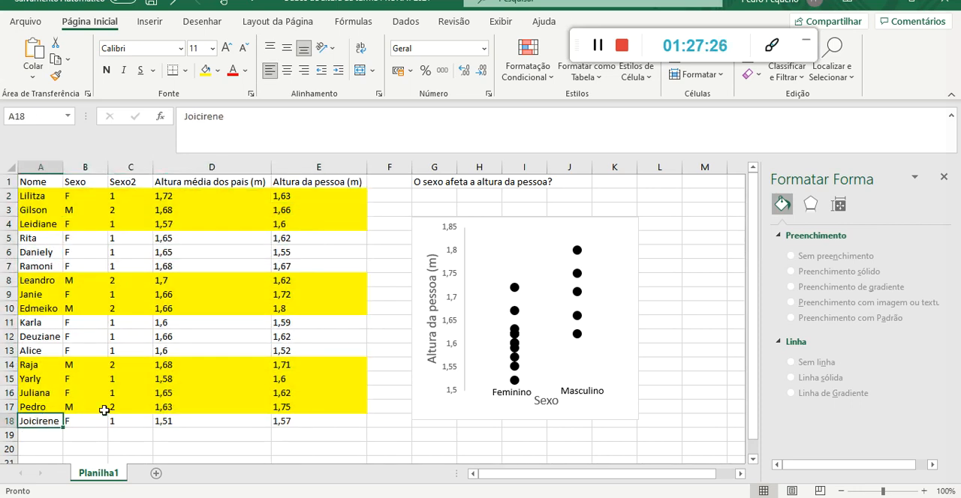
Enter the note PSEUDORREPLICAÇÃO ESPACIAL in cell G2, below the question about sex and height.
click(428, 196)
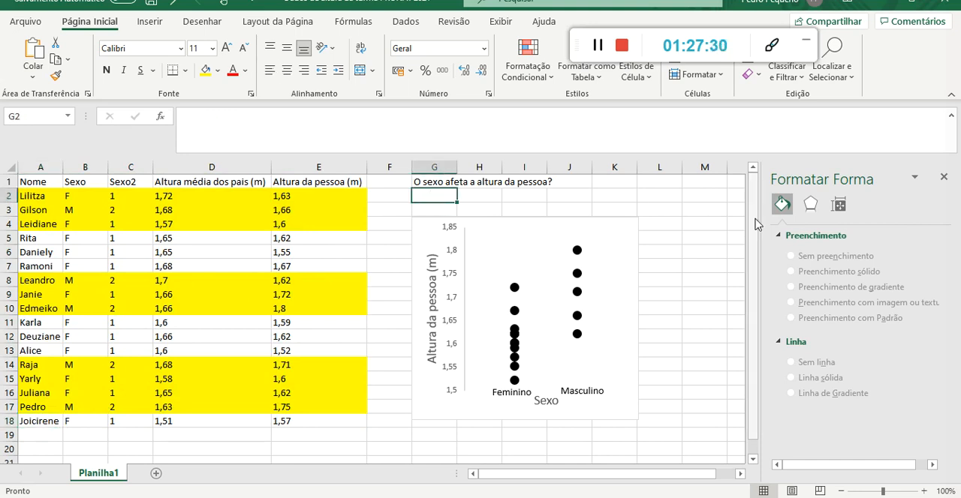
text(PSEUDORREPLICAÇÃO ESPACIAL)
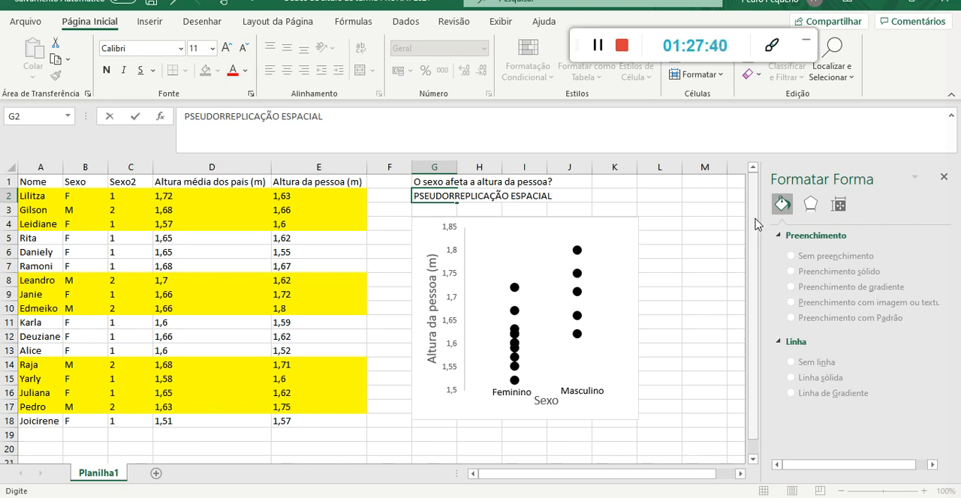
Replace the word ESPACIAL in the G2 note with GENÉTICA.
key(BackSpace)
key(BackSpace)
key(BackSpace)
key(BackSpace)
key(BackSpace)
key(BackSpace)
key(BackSpace)
key(BackSpace)
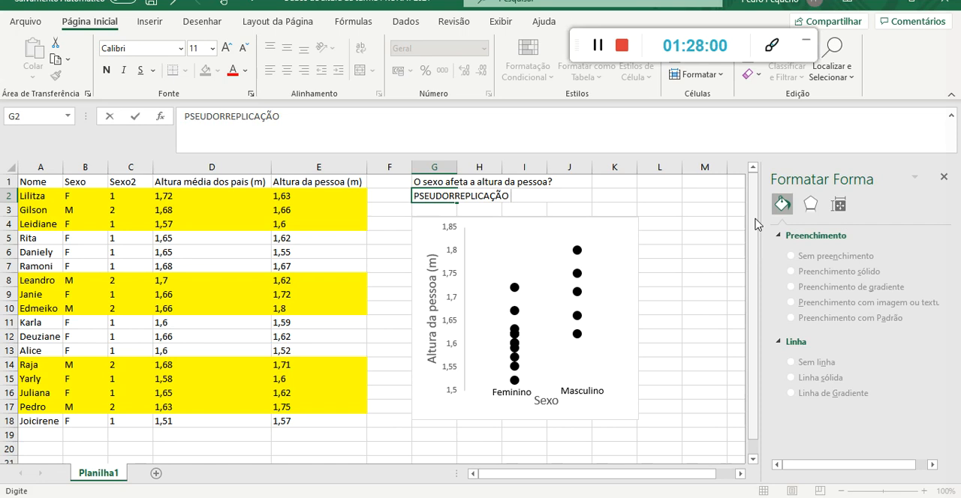
text(GENÉTICA)
key(Return)
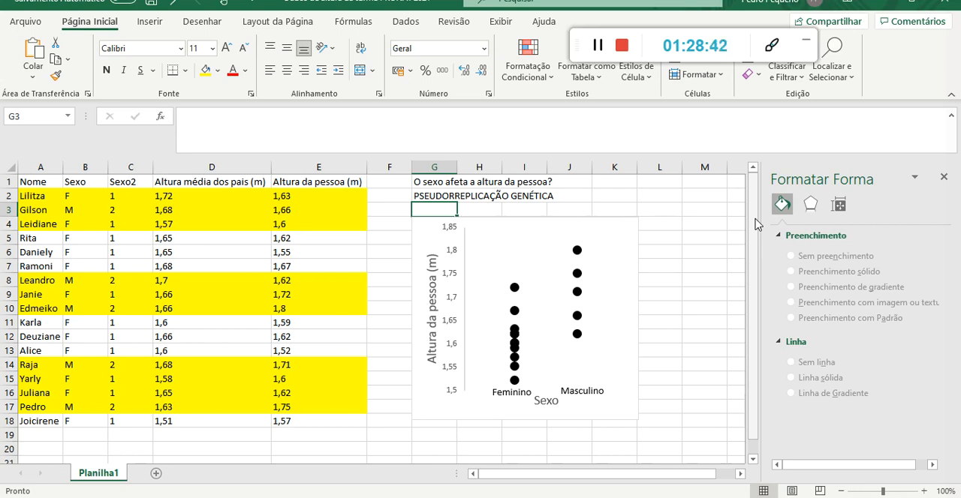
key(Up)
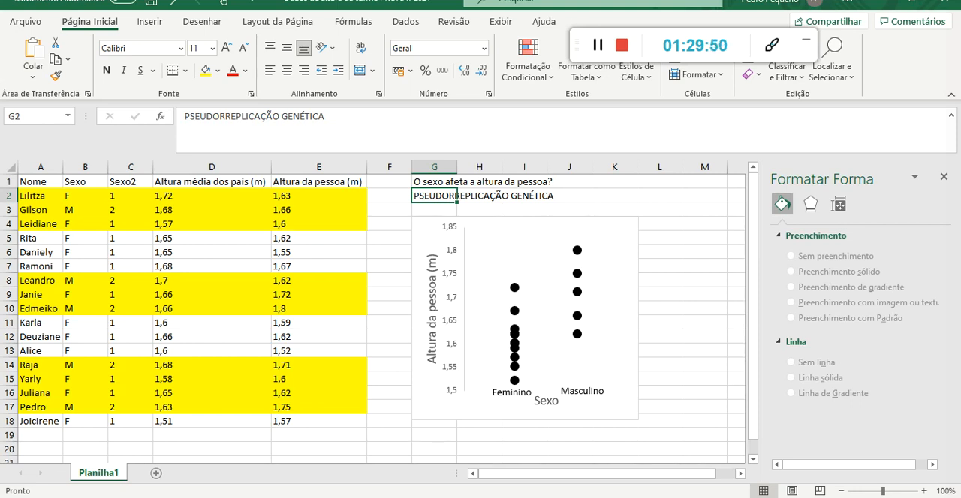
Switch to the PowerPoint presentation, show slide 4 on the sampling rules, and point out "Regra do 10" in the first rule.
click(392, 455)
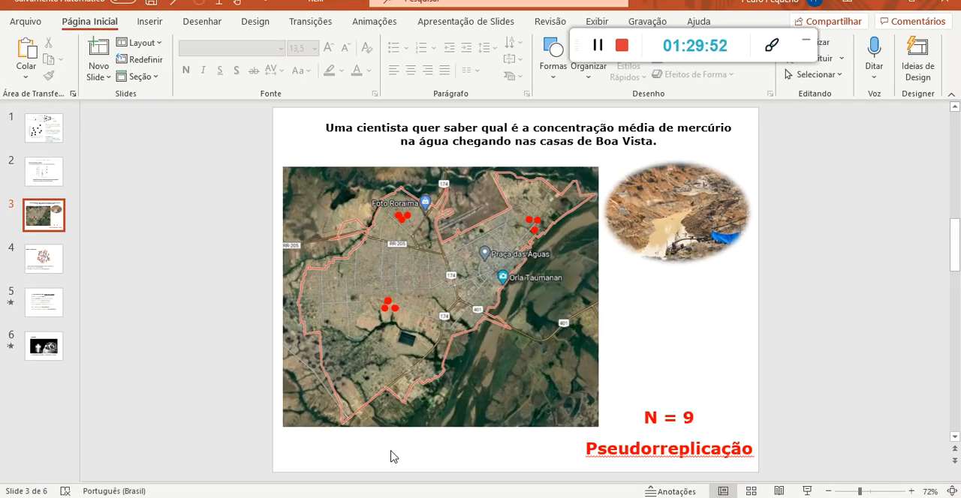
click(91, 268)
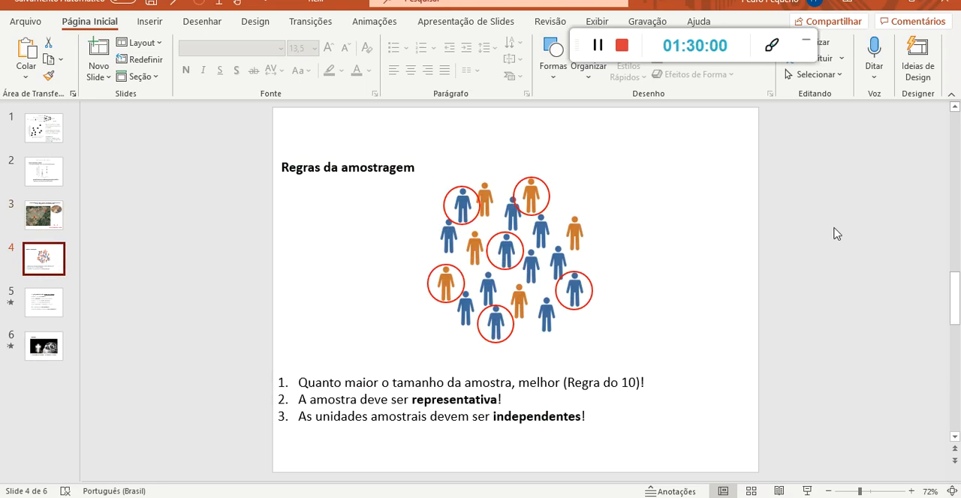
drag(300, 381, 747, 359)
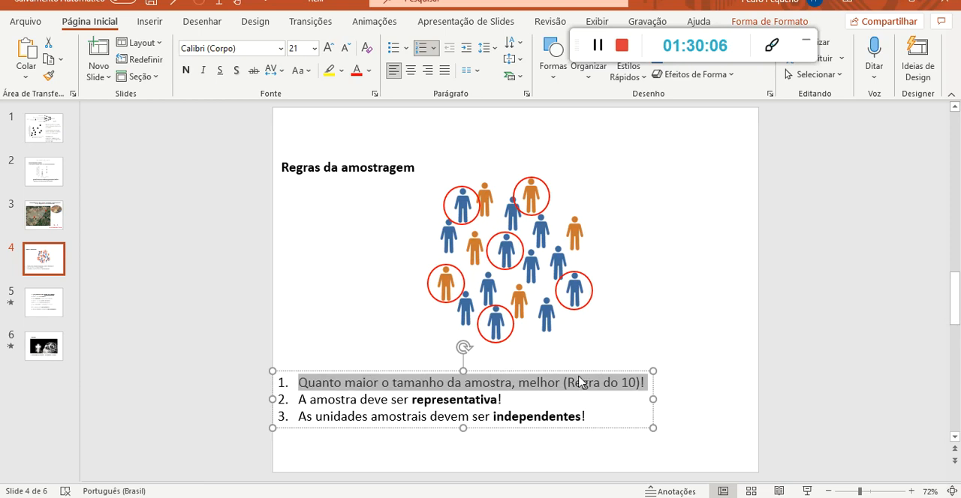
click(571, 383)
drag(568, 383, 636, 383)
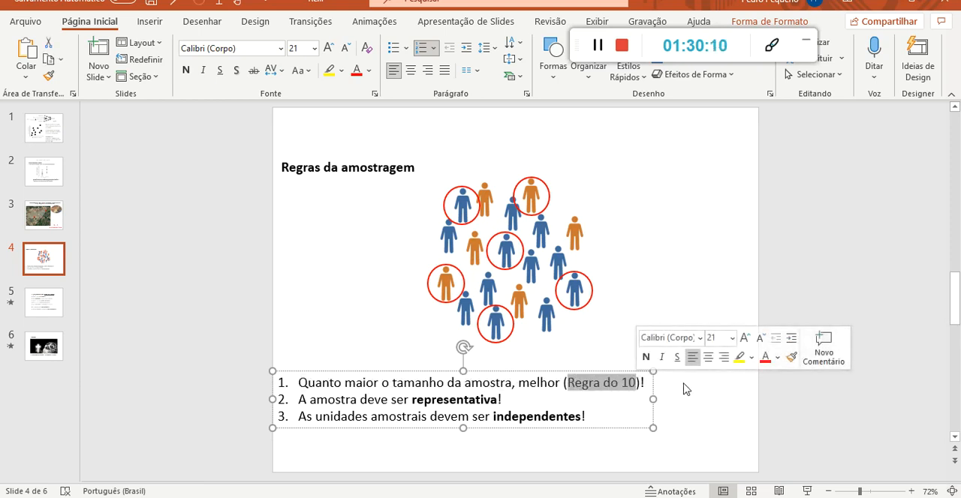